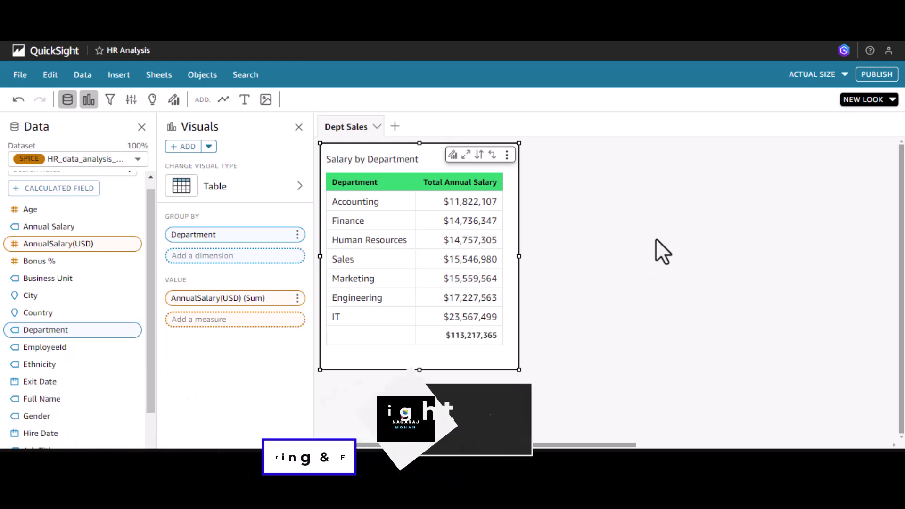
Step: Duplicate the Salary by Department table and widen the copy slightly
left_click(654, 239)
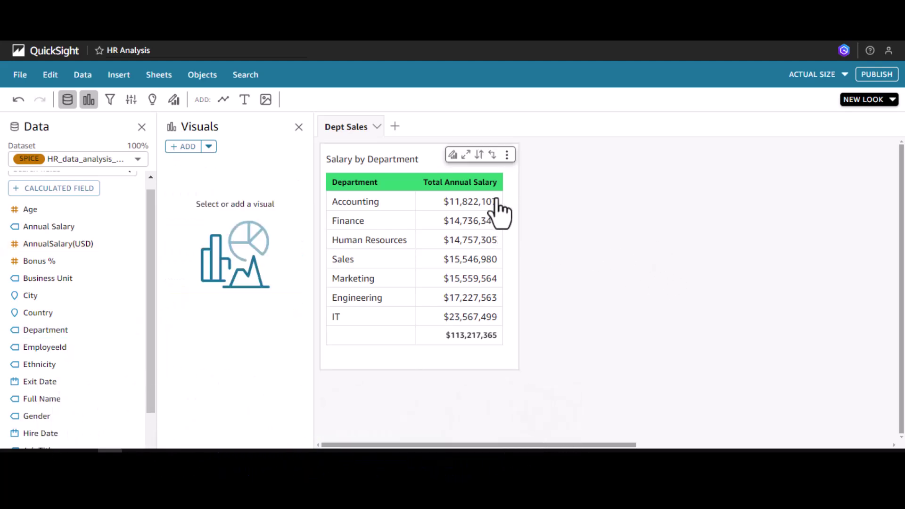
left_click(510, 176)
left_click(506, 154)
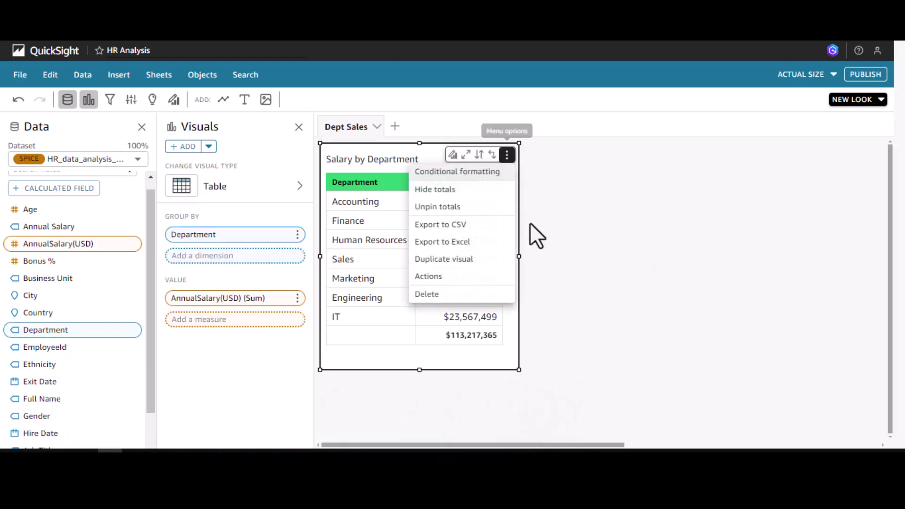
left_click(445, 260)
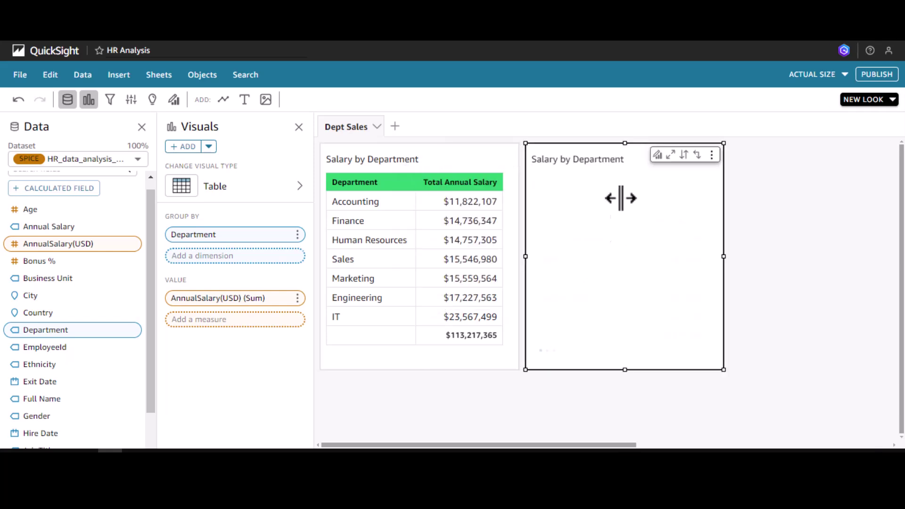
left_click_drag(723, 257, 752, 256)
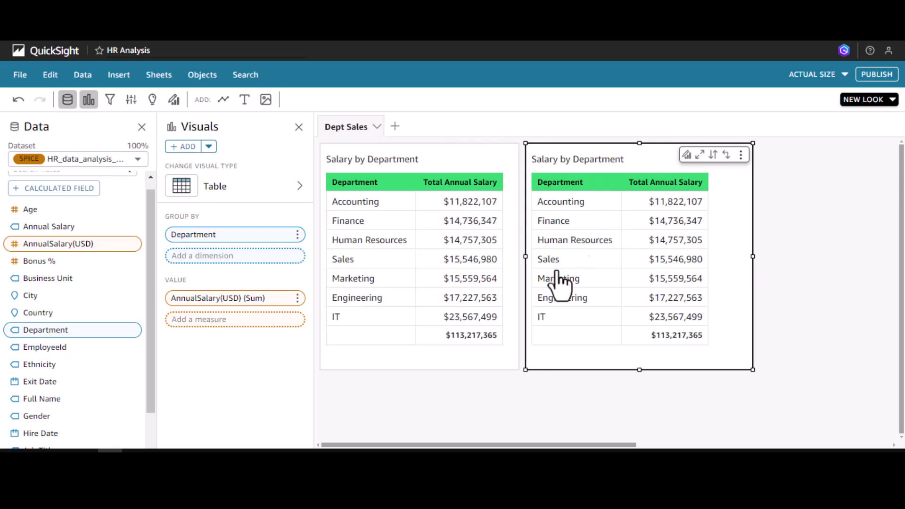
Step: Replace the Department grouping with Business Unit in the duplicated table
left_click_drag(283, 234, 262, 262)
left_click(297, 234)
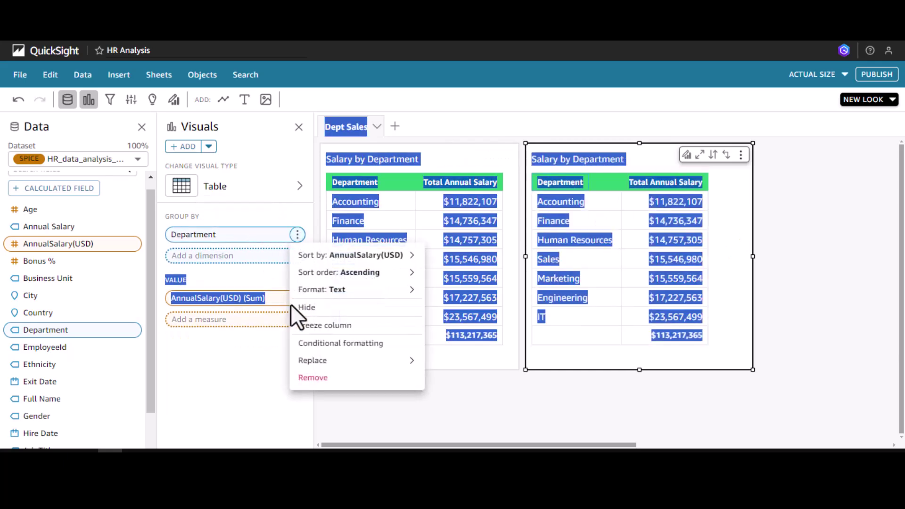
left_click(321, 376)
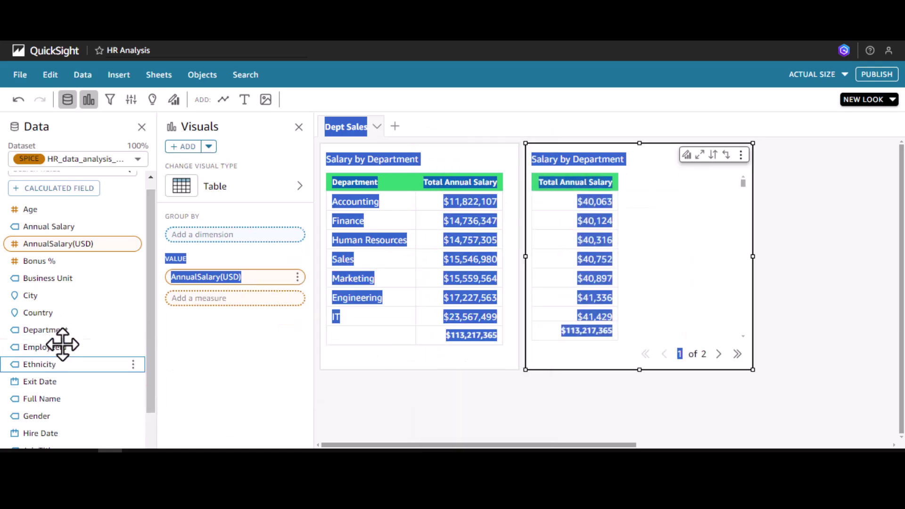
left_click_drag(65, 276, 224, 242)
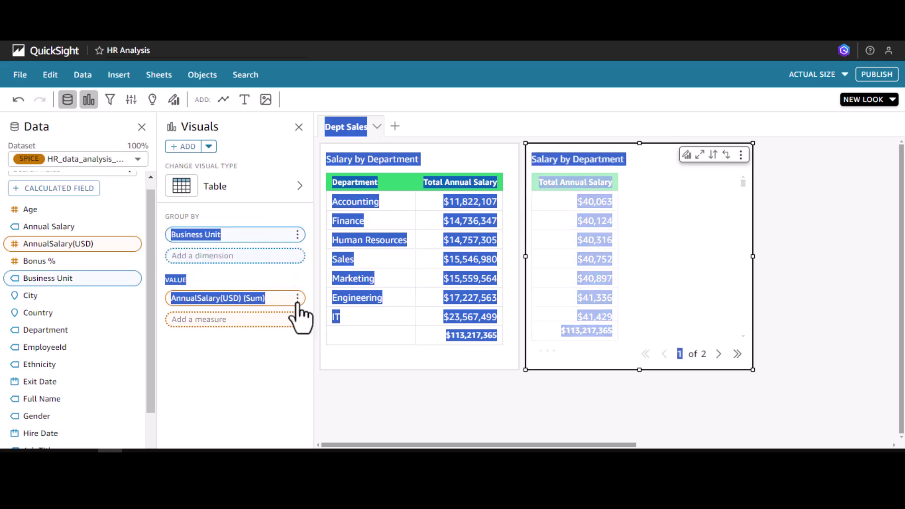
left_click(436, 413)
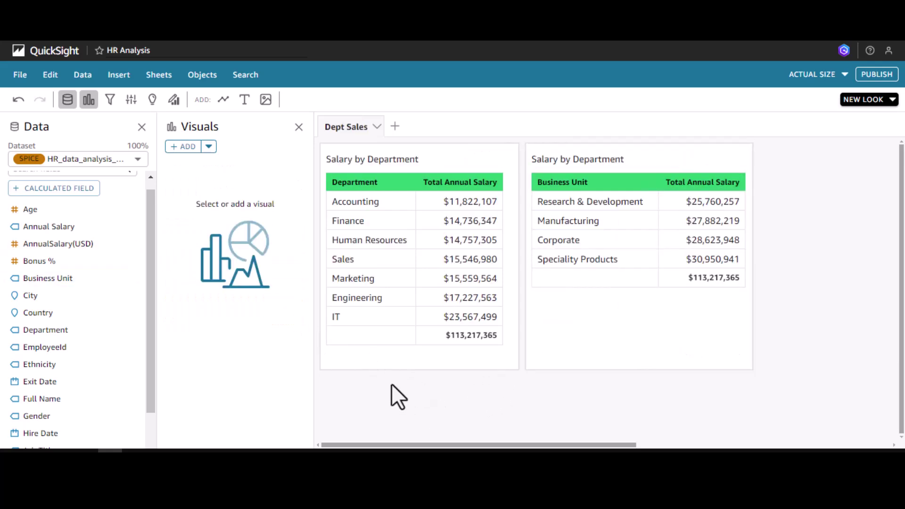
Step: Add a new interaction action to the table grouped by Department and name it "Select Department"
left_click(354, 205)
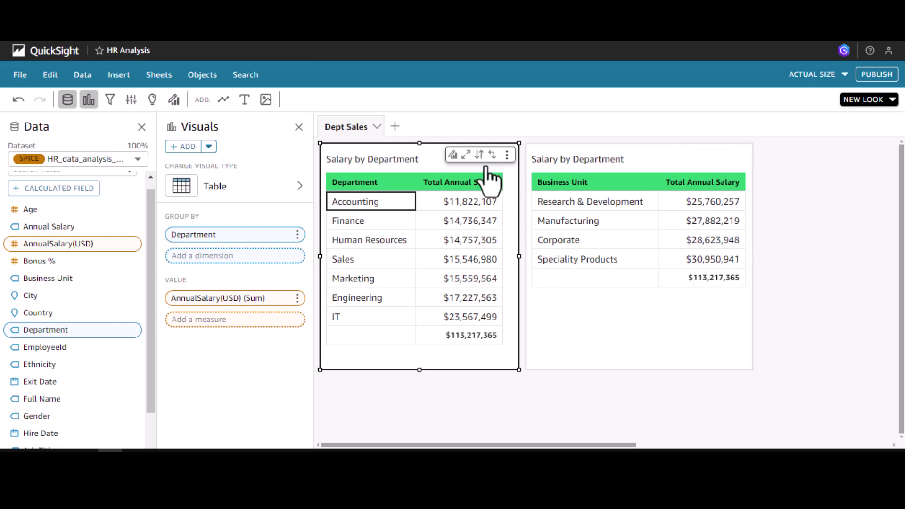
left_click(453, 155)
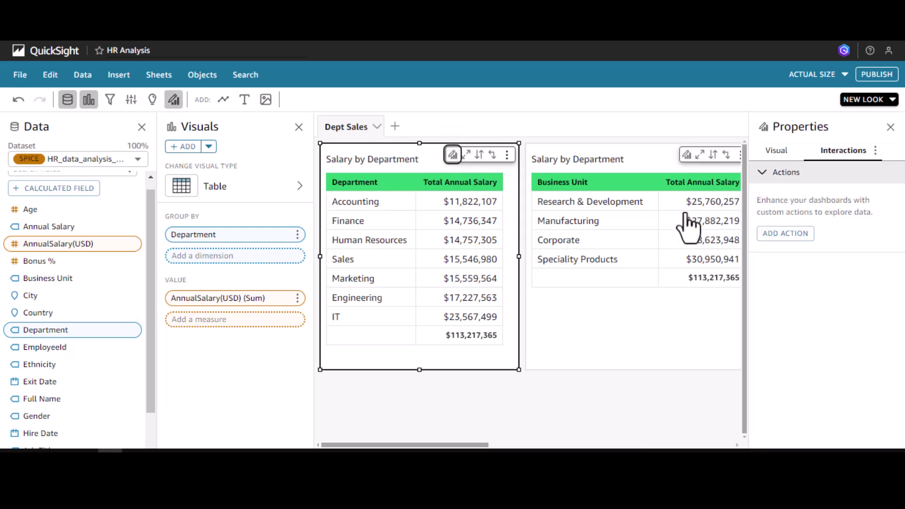
left_click(773, 150)
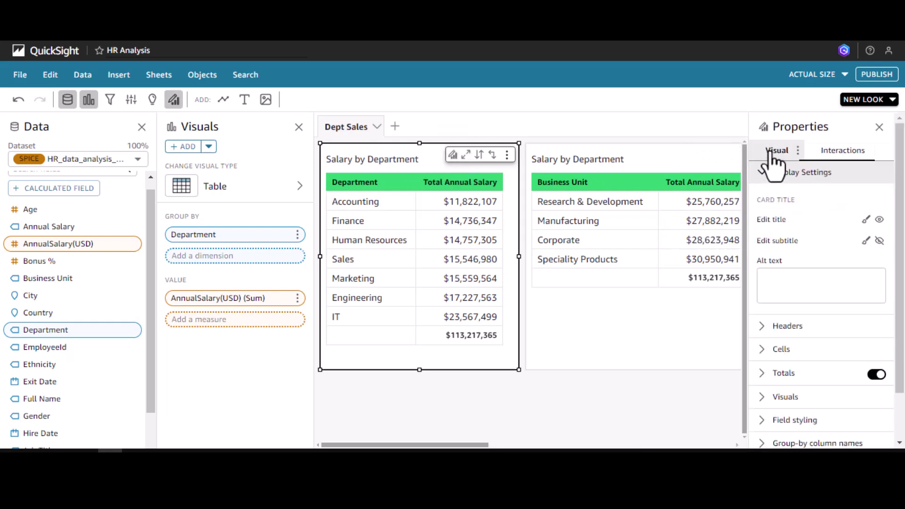
left_click(826, 155)
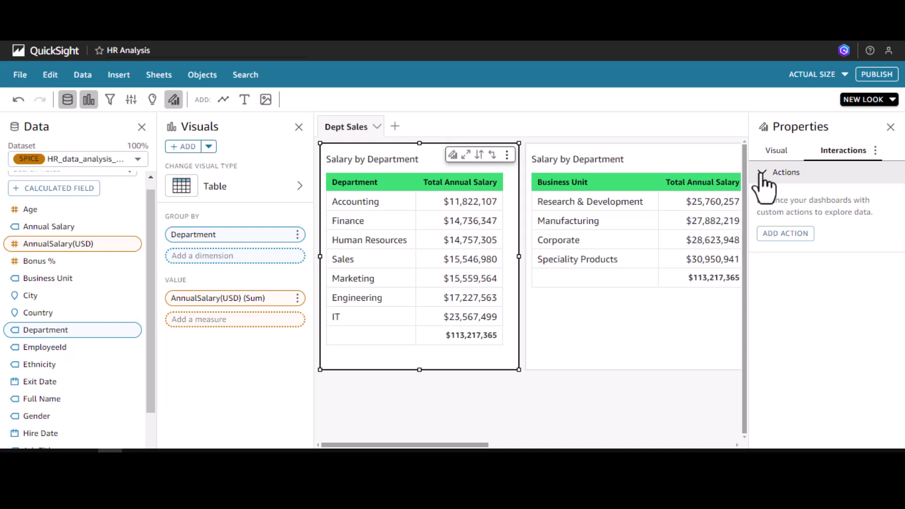
left_click(772, 181)
left_click(766, 175)
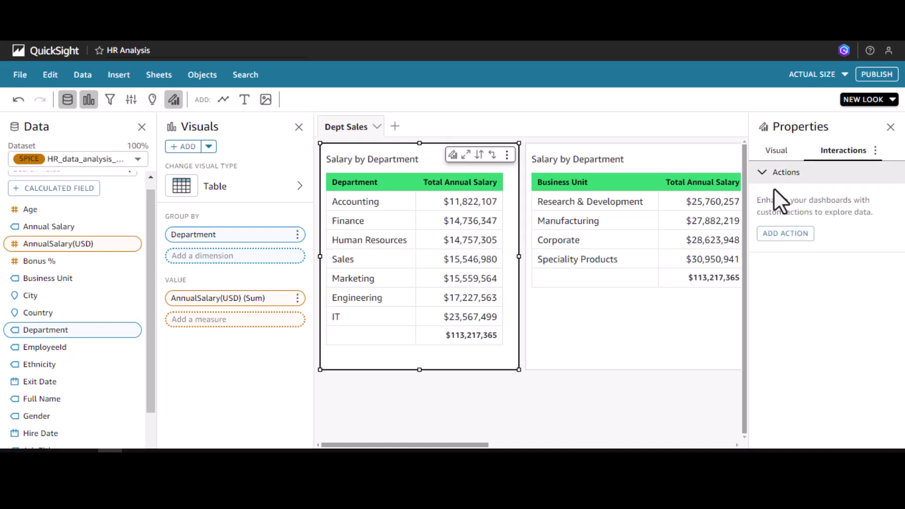
left_click(785, 242)
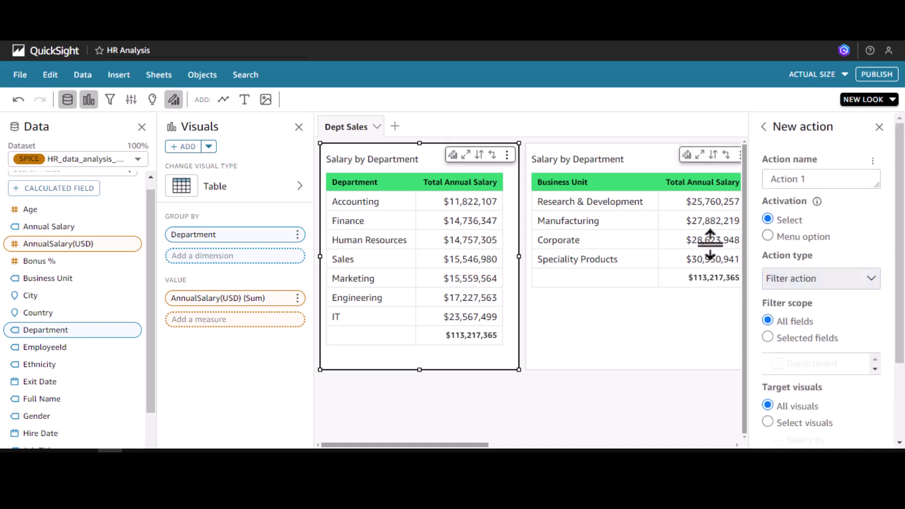
left_click(816, 180)
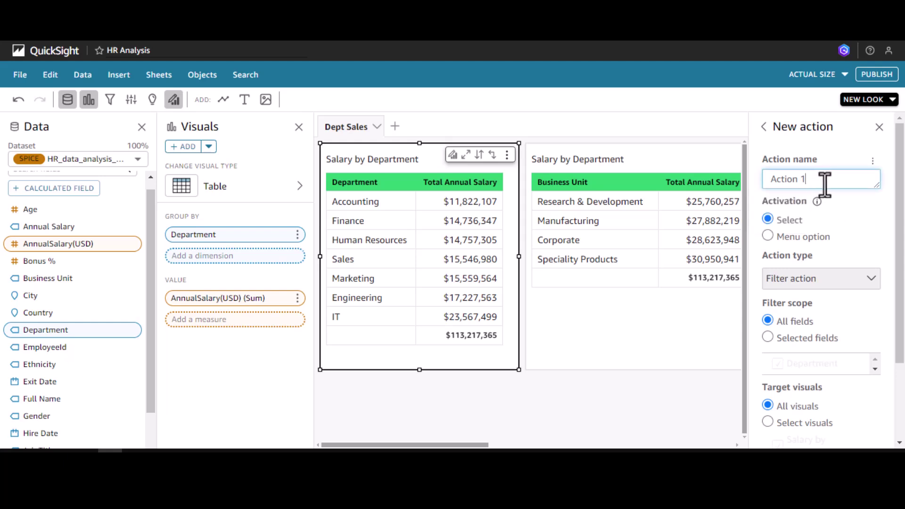
left_click_drag(825, 185, 747, 171)
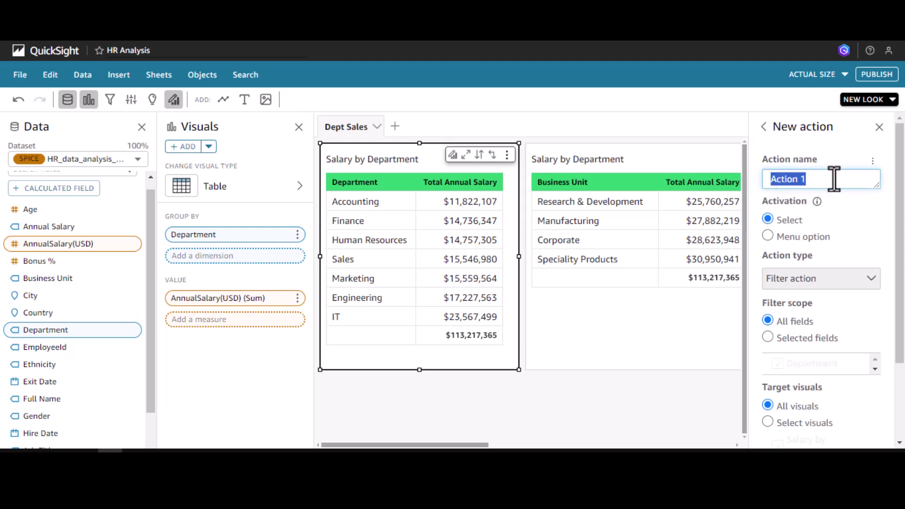
type("Select Department")
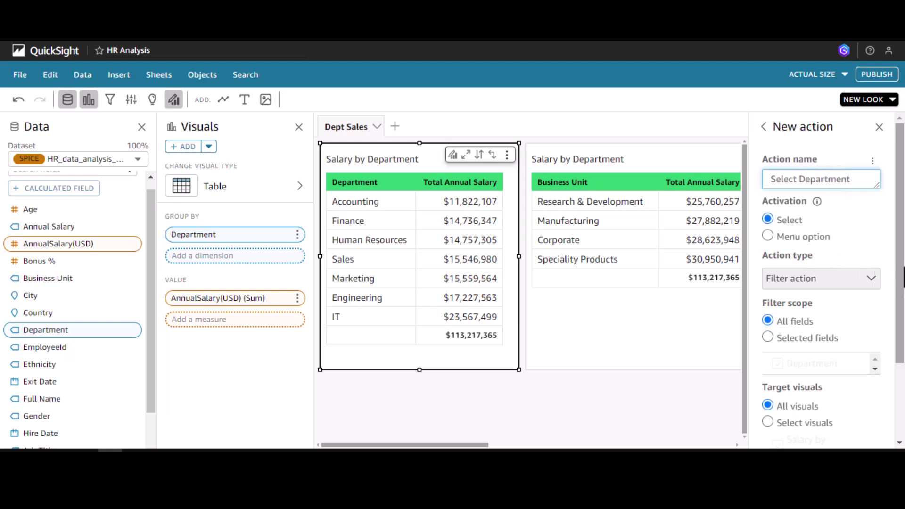
Step: Save the action as a Filter action activated on select, with all fields and all visuals as its scope, and close the properties
scroll(900, 261, "down", 3)
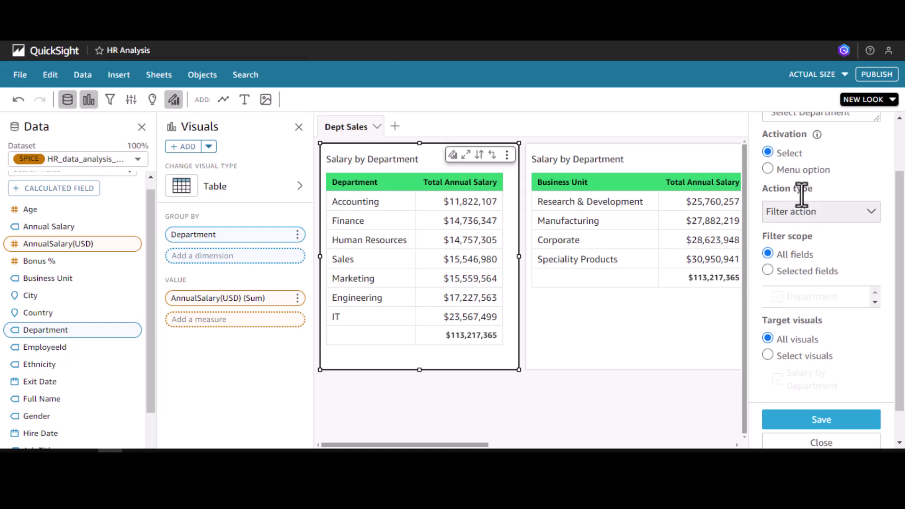
left_click(871, 216)
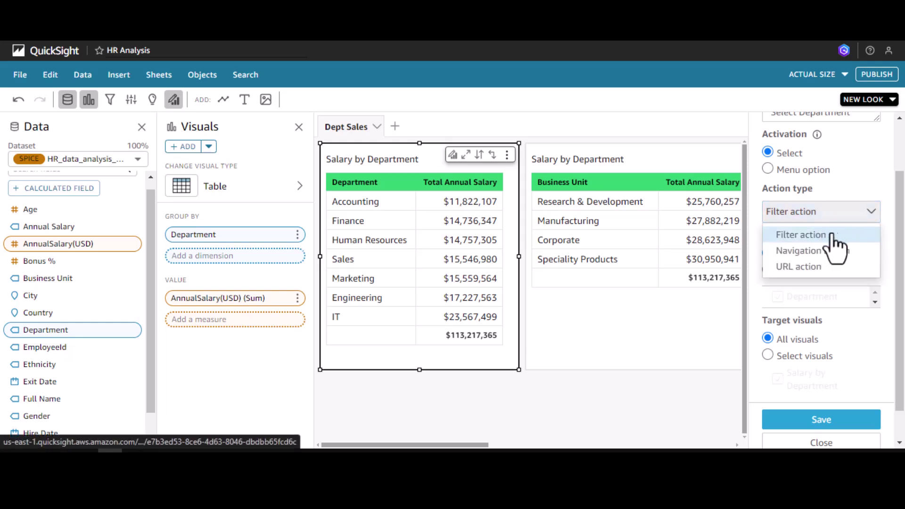
left_click(879, 213)
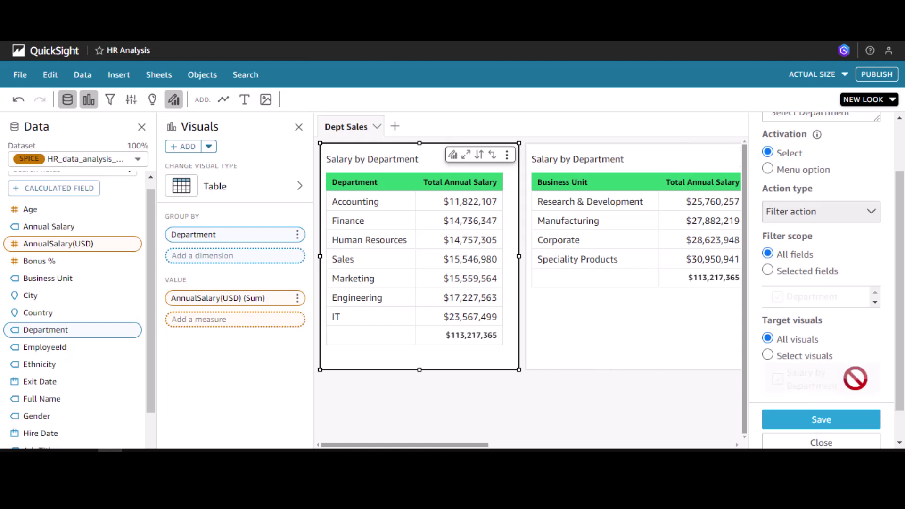
left_click(811, 418)
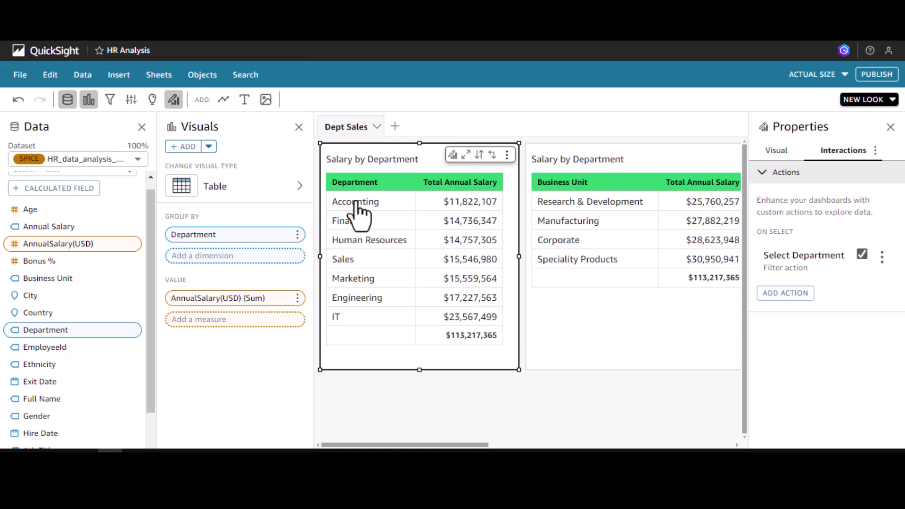
left_click(891, 132)
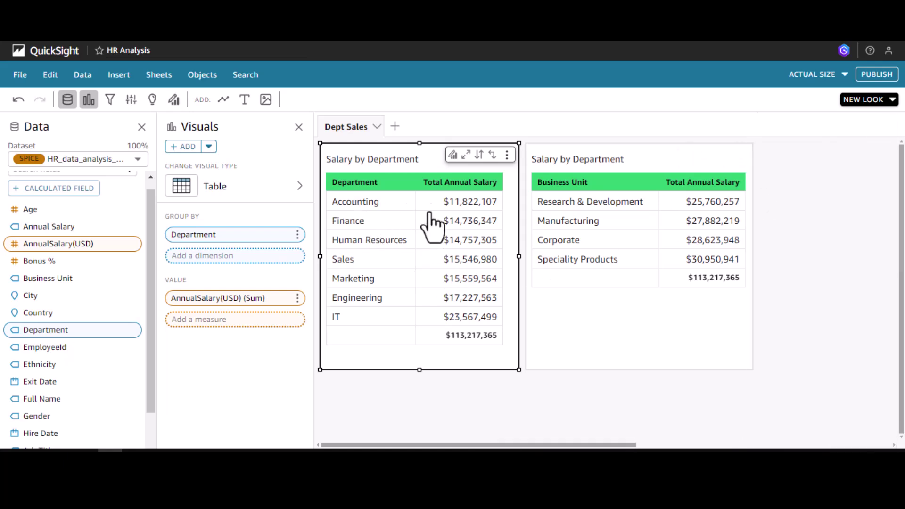
Step: Test the filter action by selecting each department from Accounting through IT and checking the Business Unit table
left_click(348, 202)
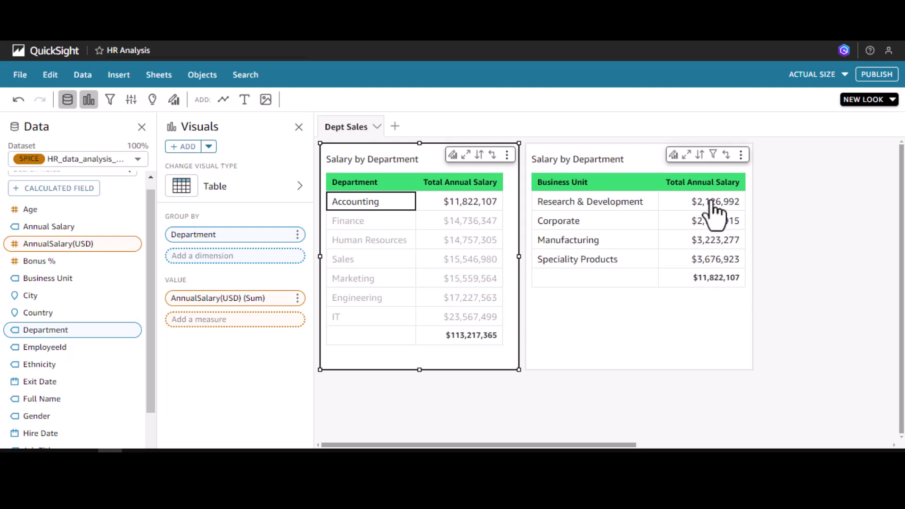
left_click(352, 222)
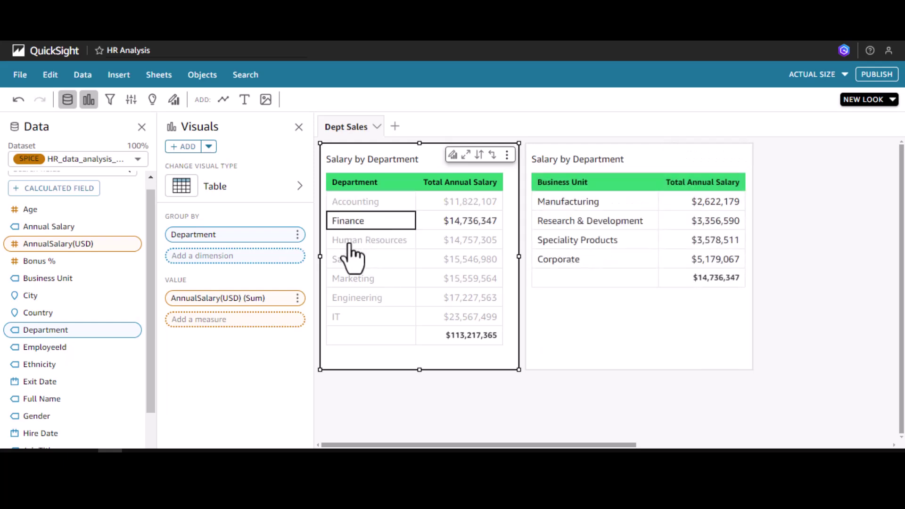
left_click(349, 243)
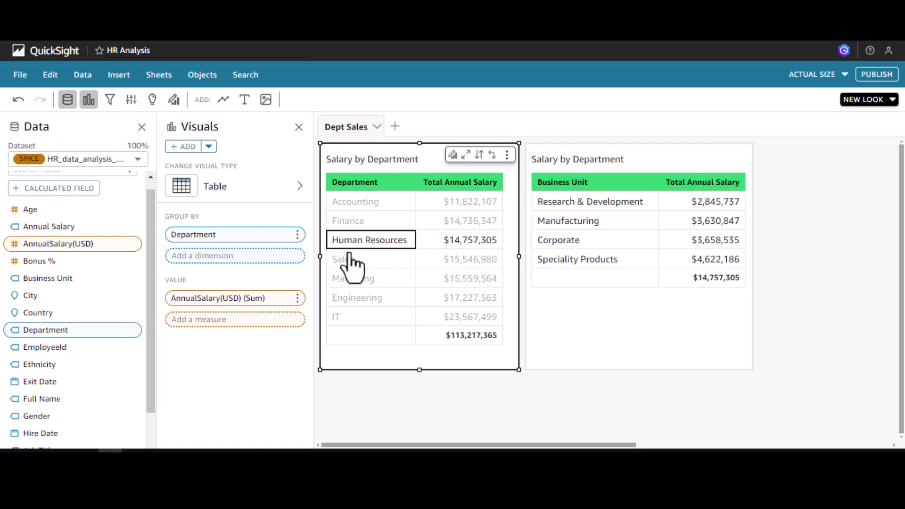
left_click(349, 259)
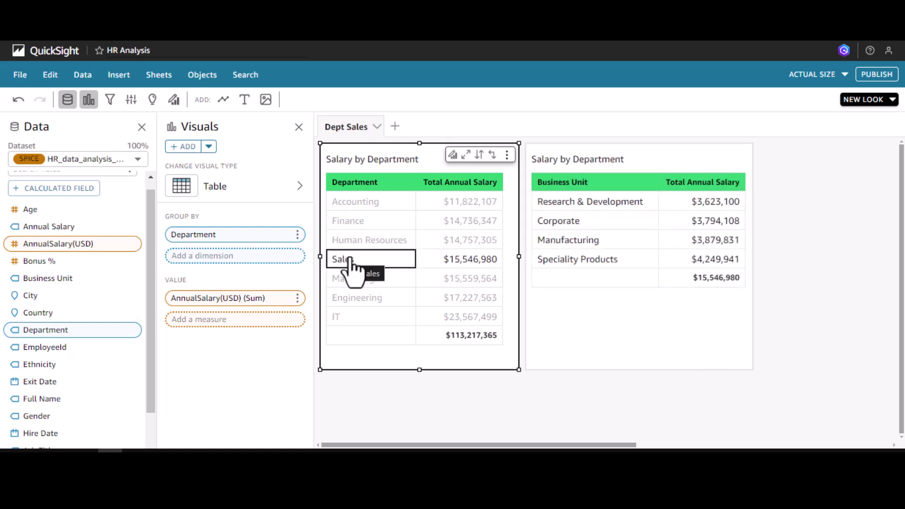
left_click(349, 279)
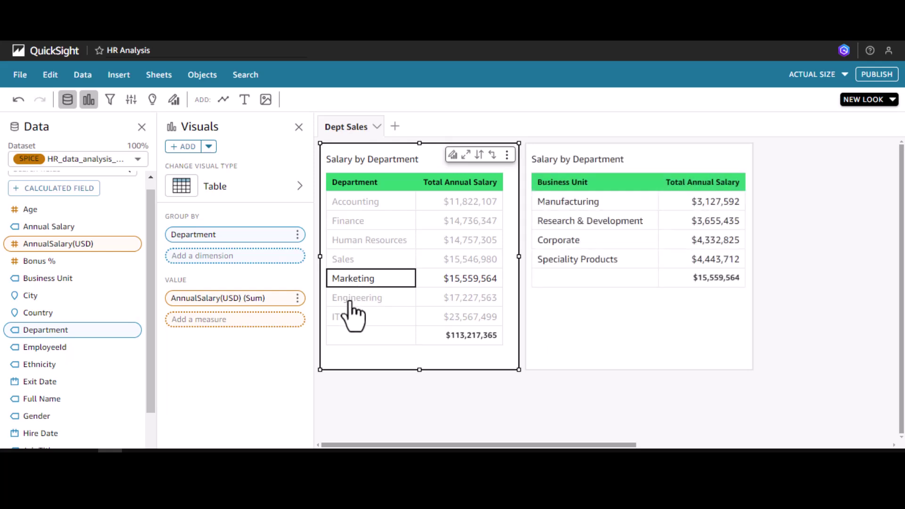
left_click(351, 298)
left_click(344, 318)
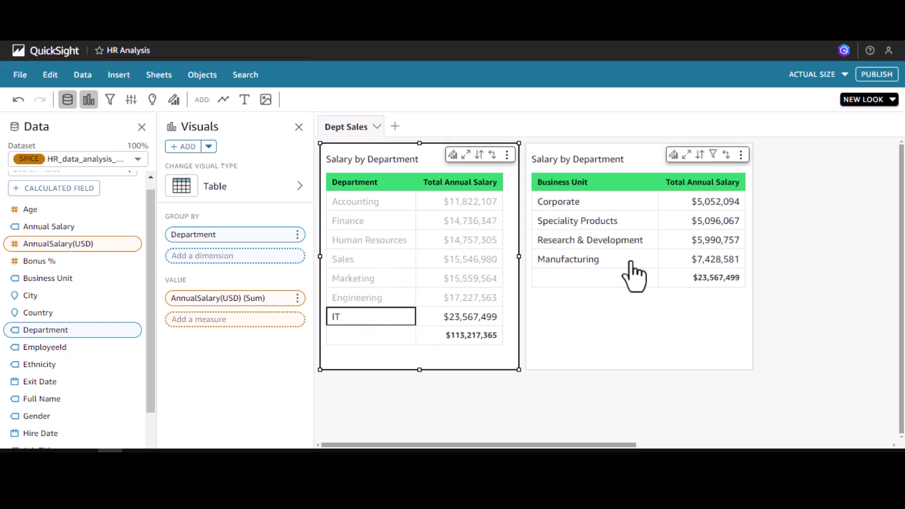
Step: Duplicate the Business Unit table to create a third table on the sheet
left_click(610, 319)
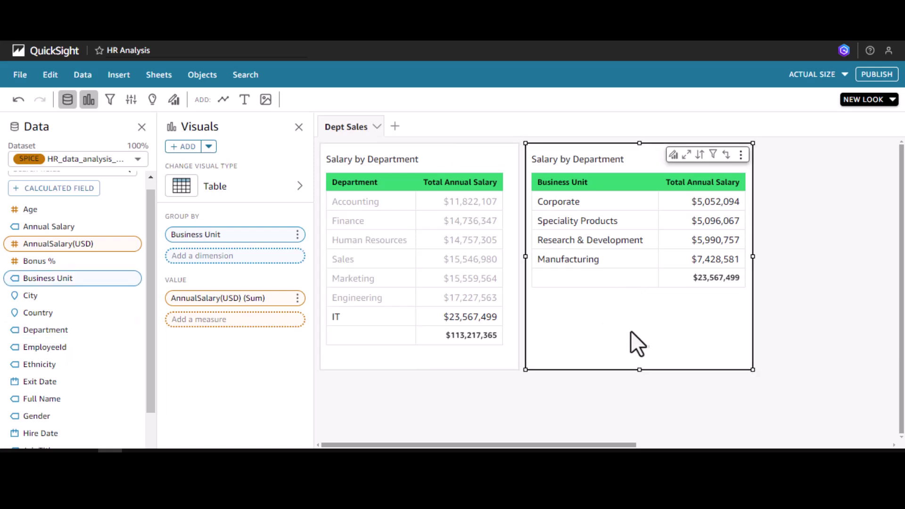
left_click(741, 155)
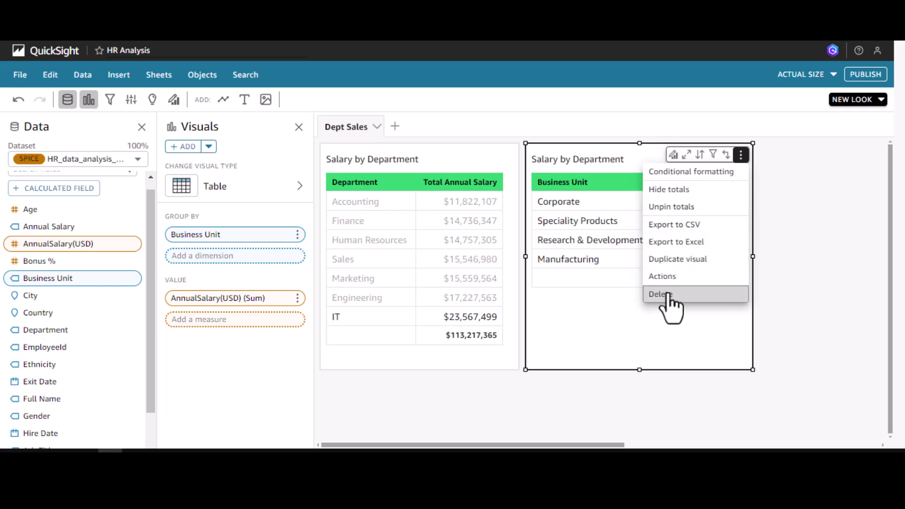
left_click(675, 265)
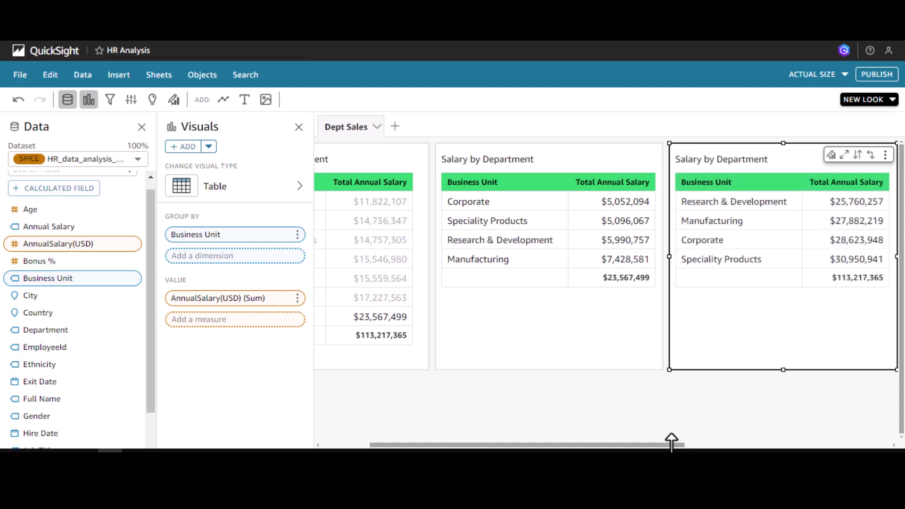
left_click_drag(669, 448, 703, 447)
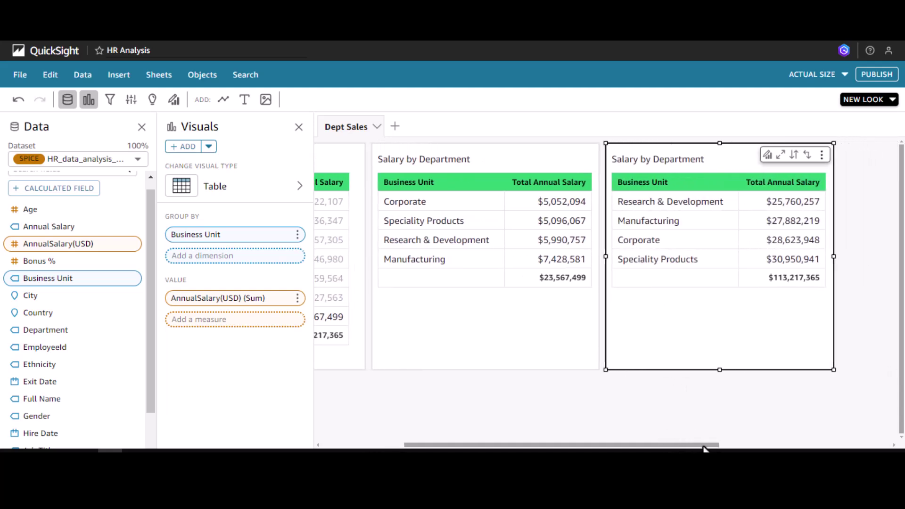
Step: Regroup the duplicated third table by Ethnicity, removing Business Unit from its grouping
scroll(50, 339, "down", 1)
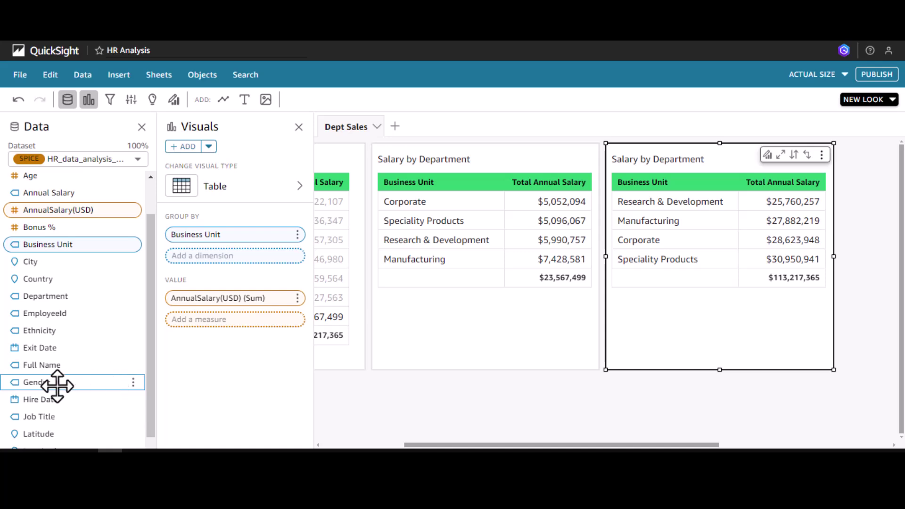
left_click_drag(33, 331, 222, 268)
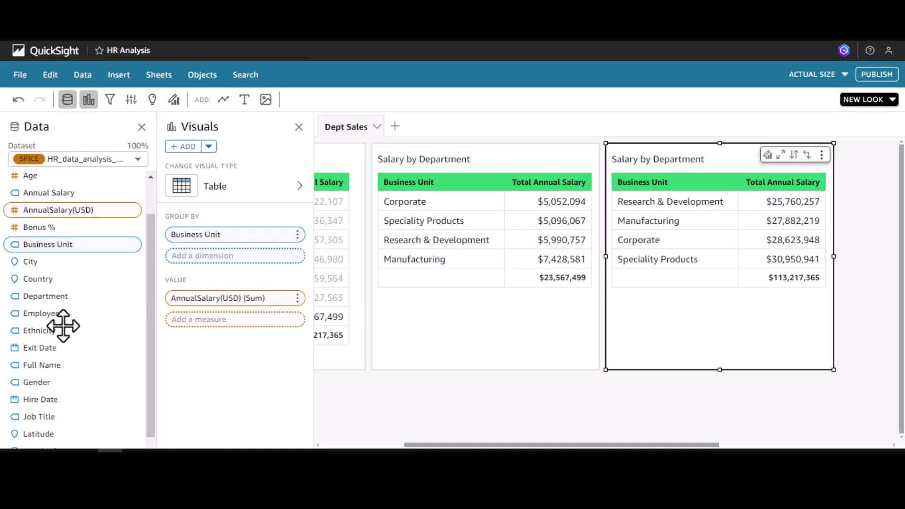
left_click_drag(41, 329, 236, 264)
left_click(297, 235)
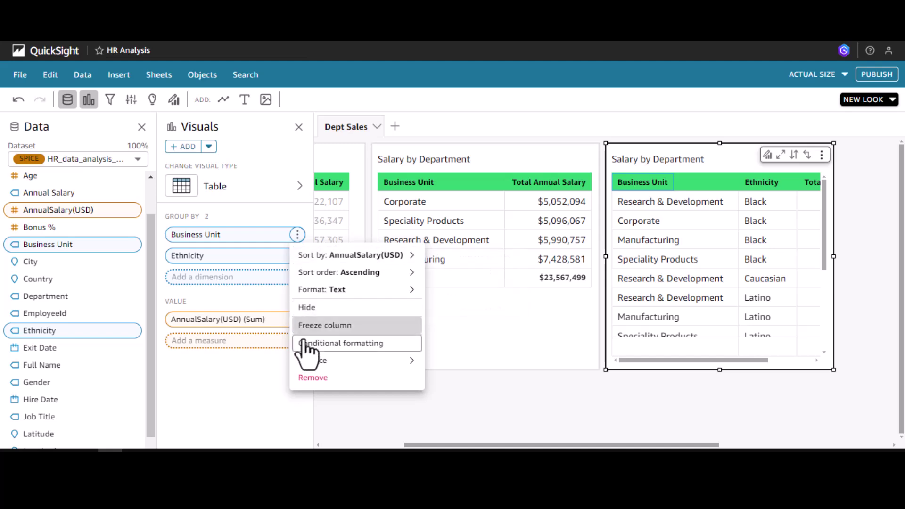
left_click(315, 379)
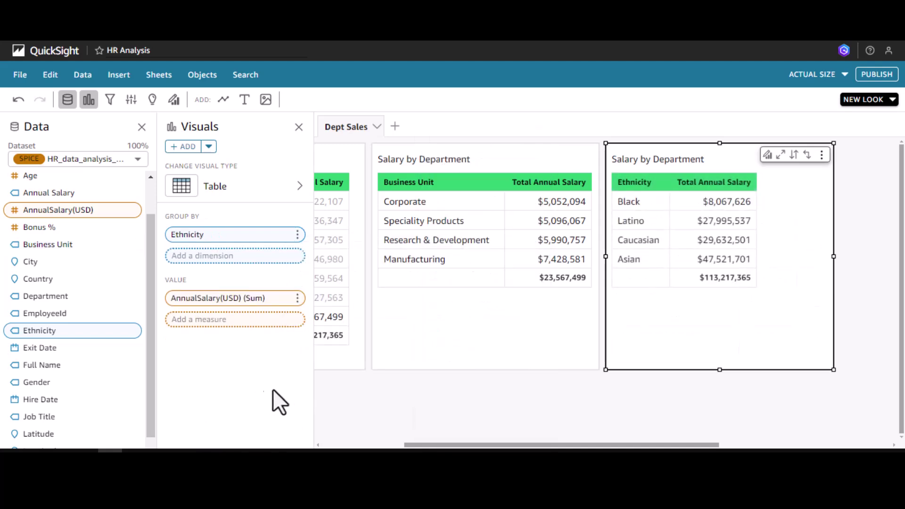
left_click(391, 358)
mouse_move(573, 445)
left_mouse_down()
mouse_move(510, 446)
mouse_move(572, 444)
left_mouse_up()
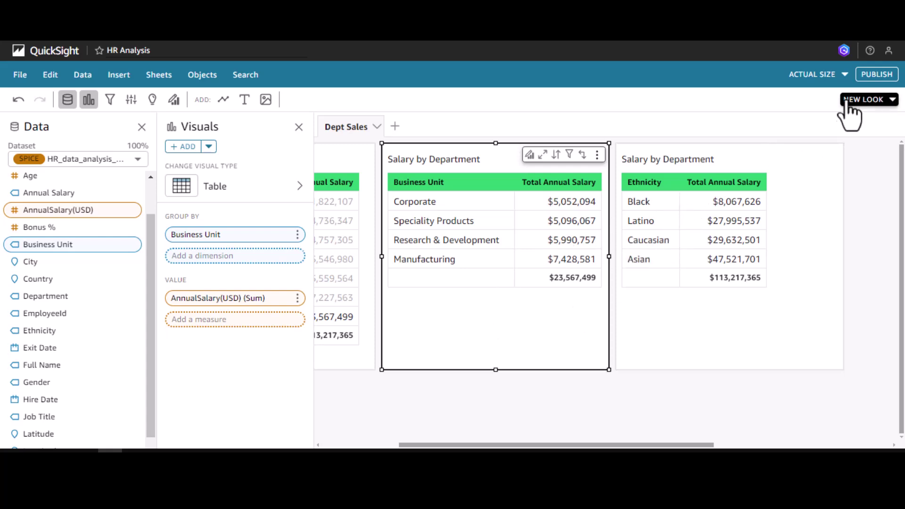
left_click(531, 154)
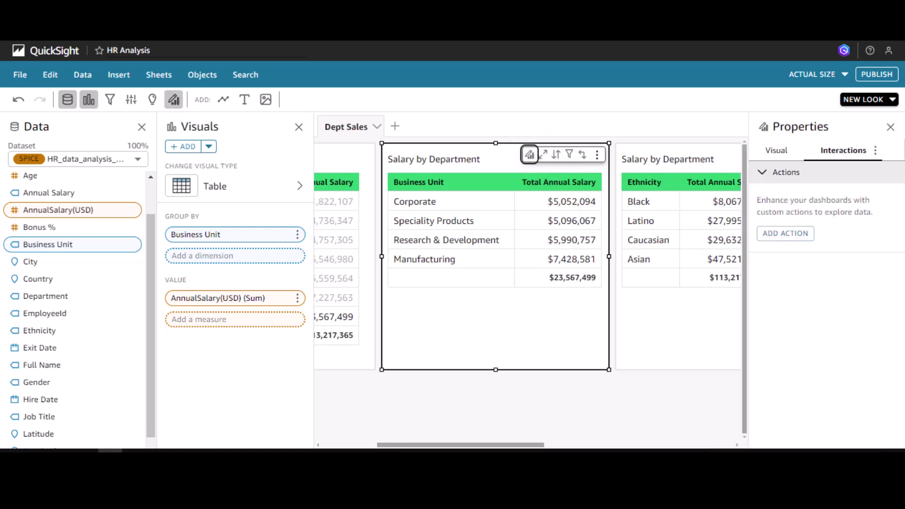
left_click(785, 233)
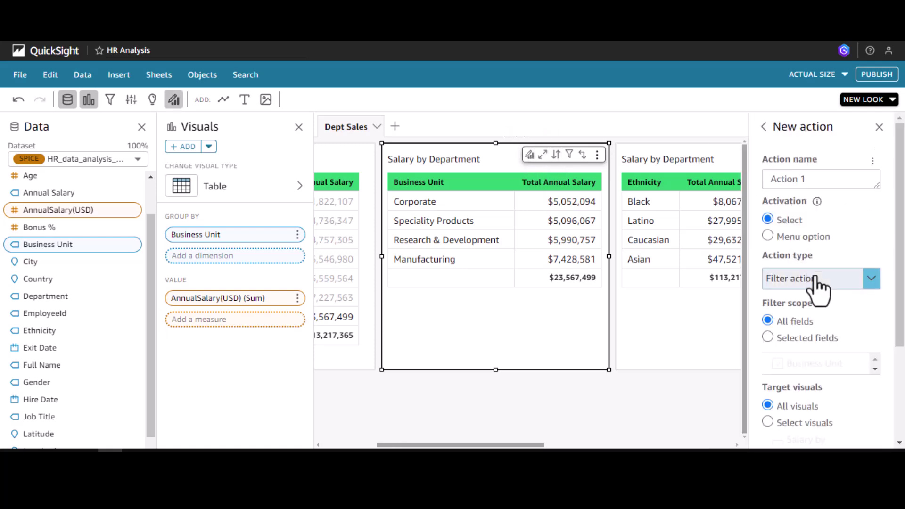
left_click_drag(823, 181, 773, 179)
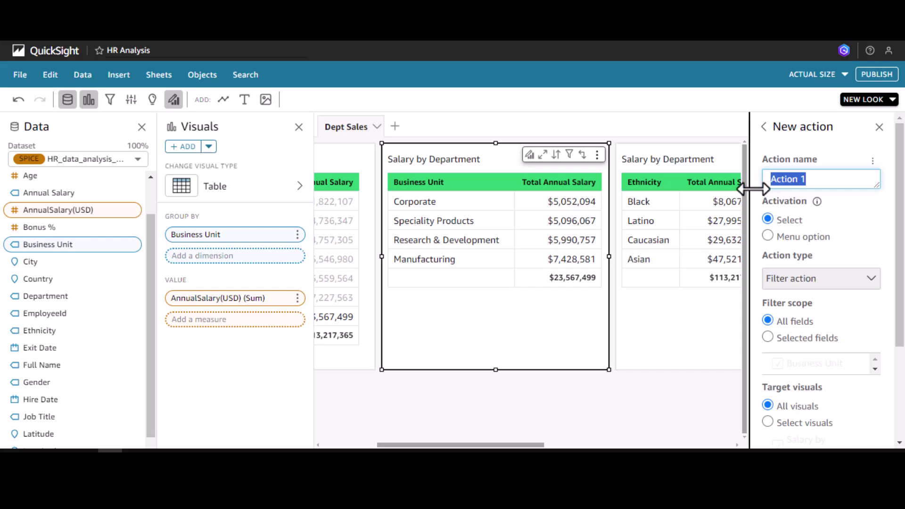
type("Select Business")
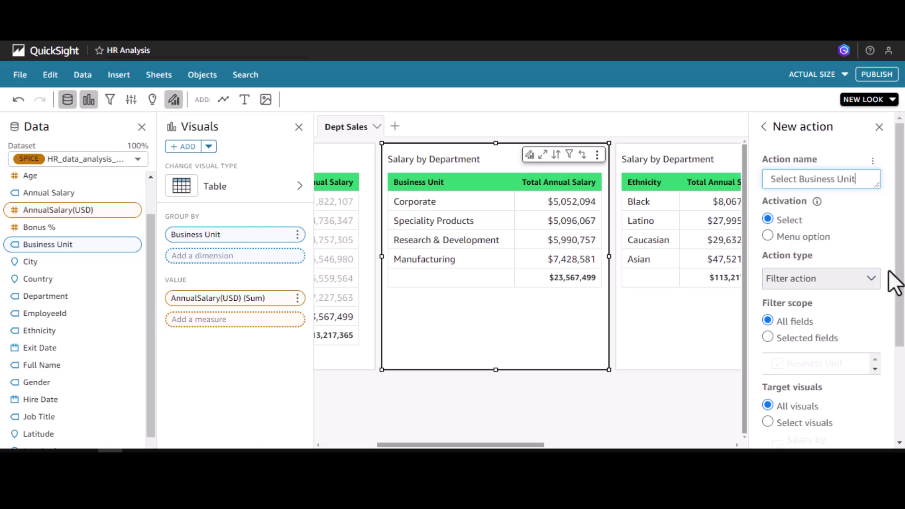
left_click_drag(900, 280, 902, 342)
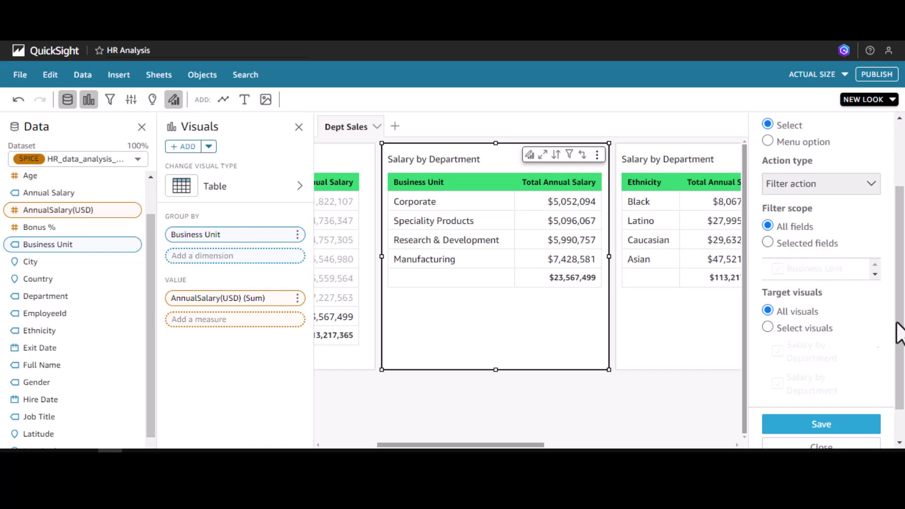
left_click_drag(901, 330, 900, 359)
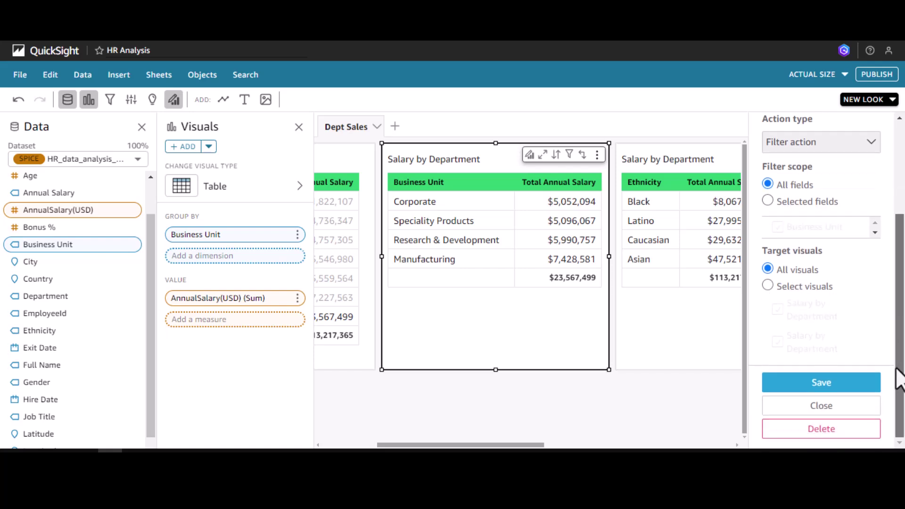
left_click(767, 286)
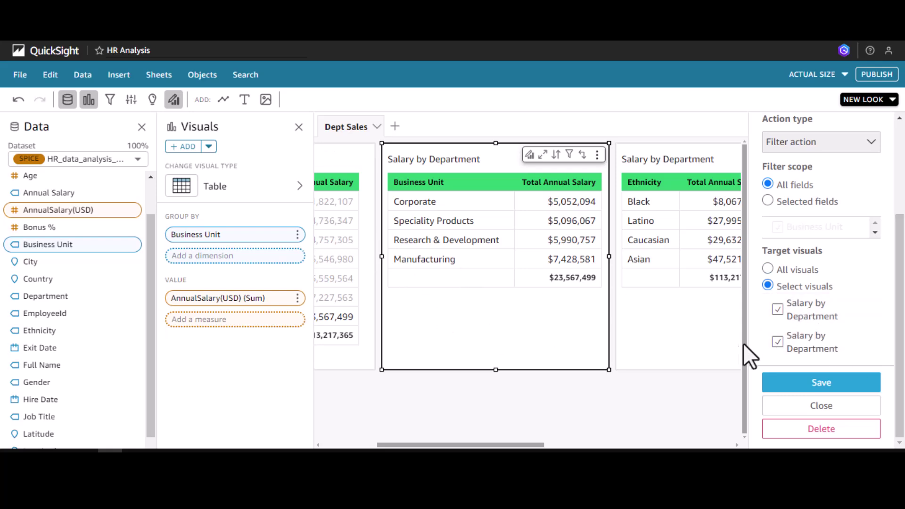
left_click(819, 406)
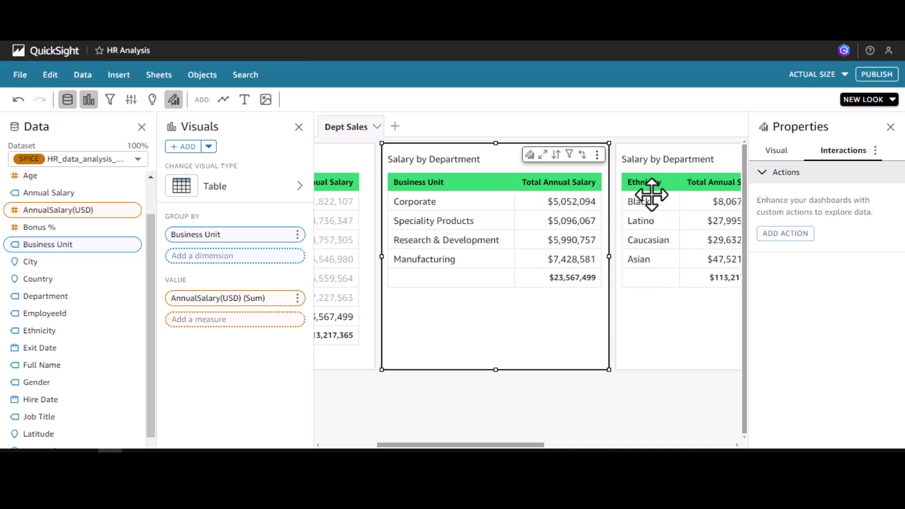
left_click(889, 126)
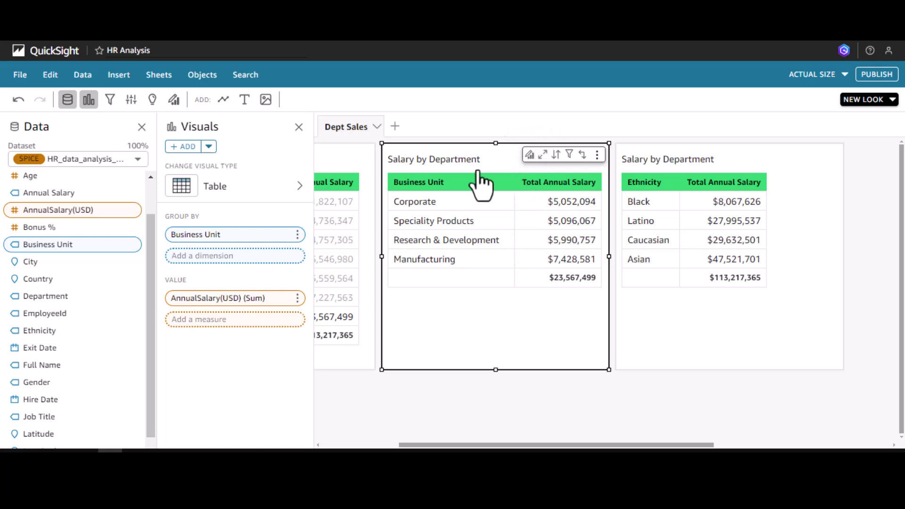
Step: Change the title of the table grouped by Business Unit to "Salary By Business Unit"
left_click(528, 155)
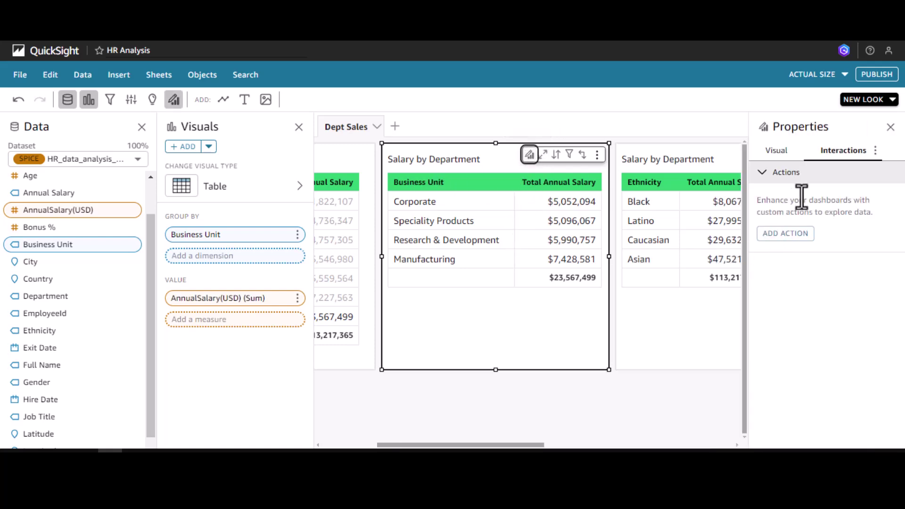
left_click(776, 150)
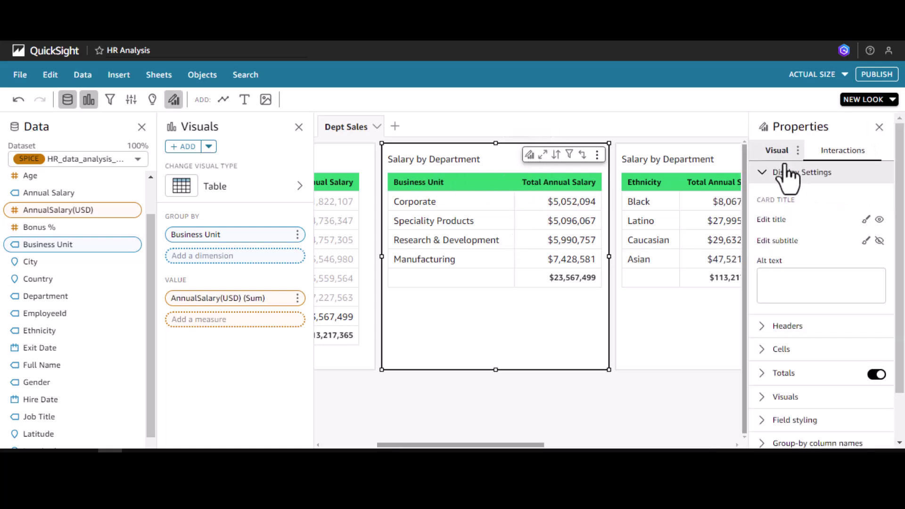
left_click(866, 220)
left_click_drag(325, 187, 212, 174)
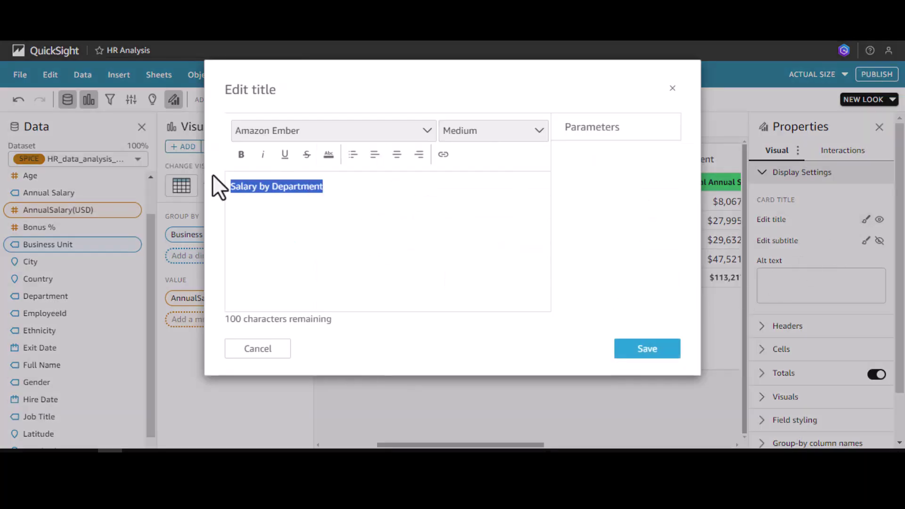
type("Salary")
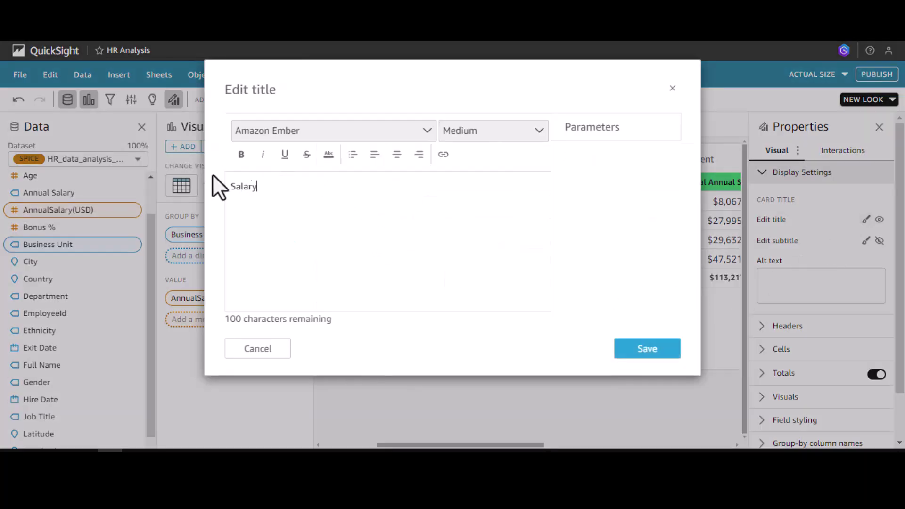
type(" By Business Unit")
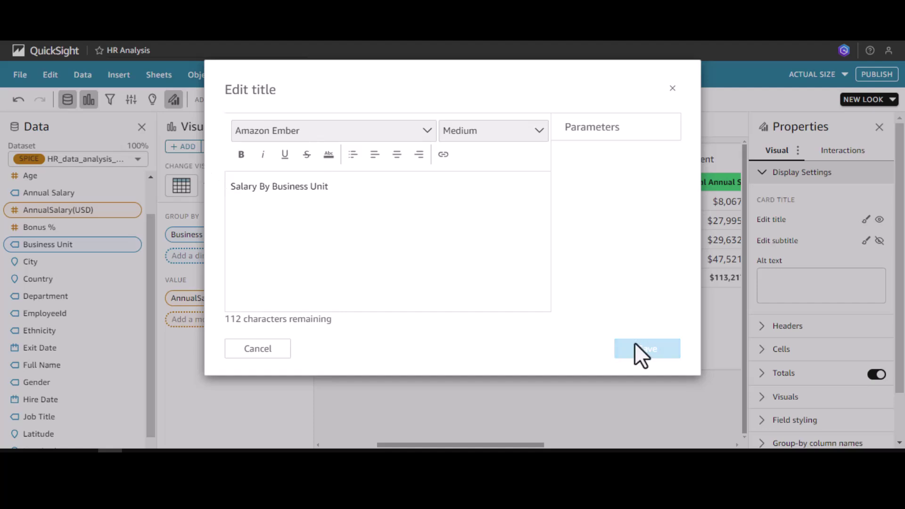
left_click(658, 357)
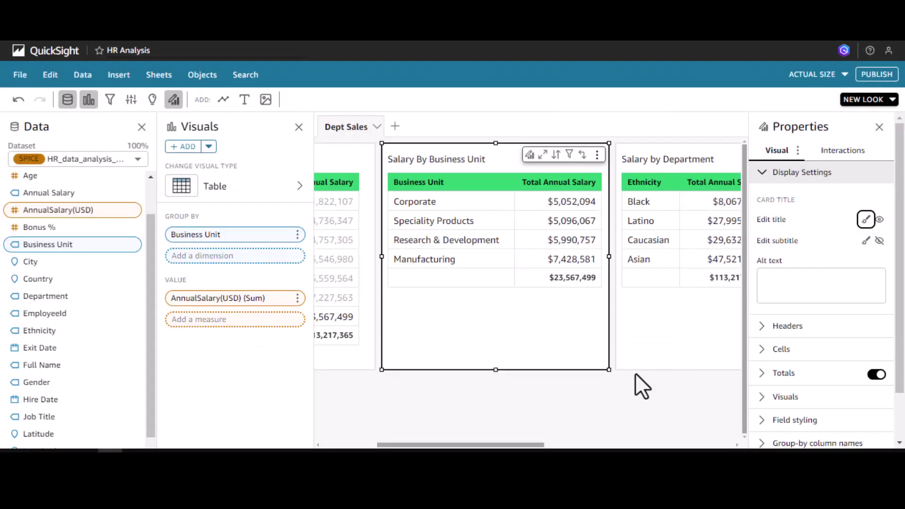
Step: Change the title of the table grouped by Ethnicity to "Salary by Ethnicity"
double_click(640, 174)
double_click(313, 187)
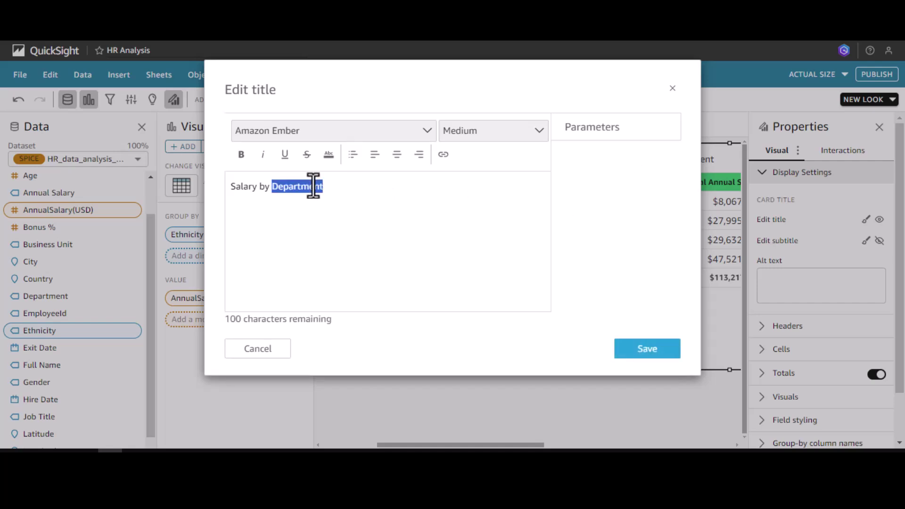
type("Ethnicity")
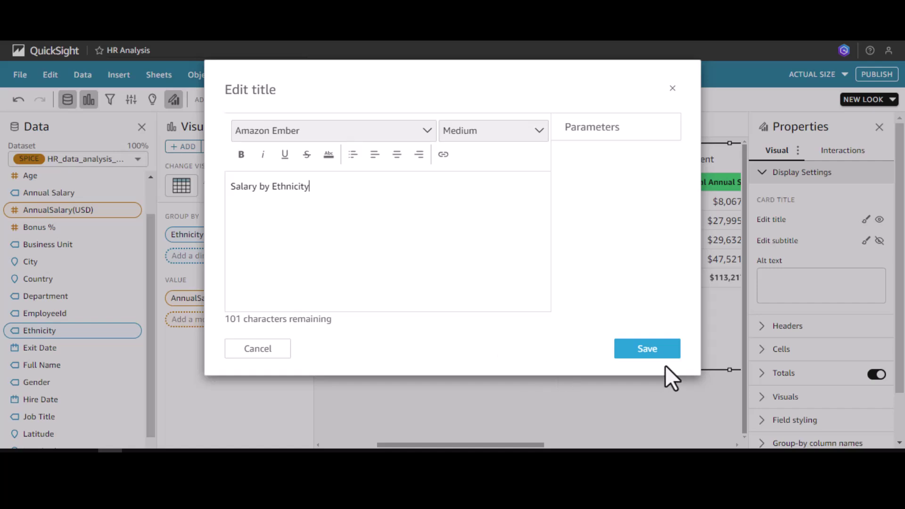
left_click(627, 349)
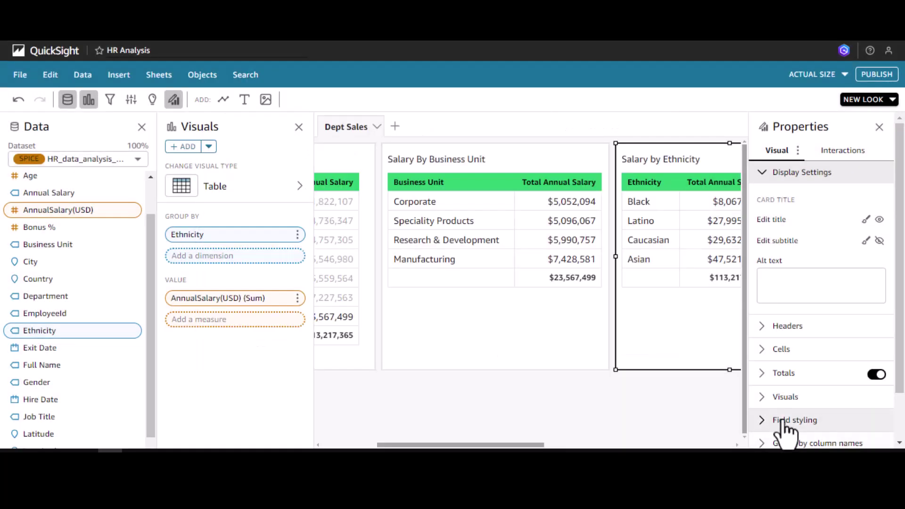
Step: Add a new interaction action to the Salary By Business Unit table and name it "Select BU"
left_click(528, 308)
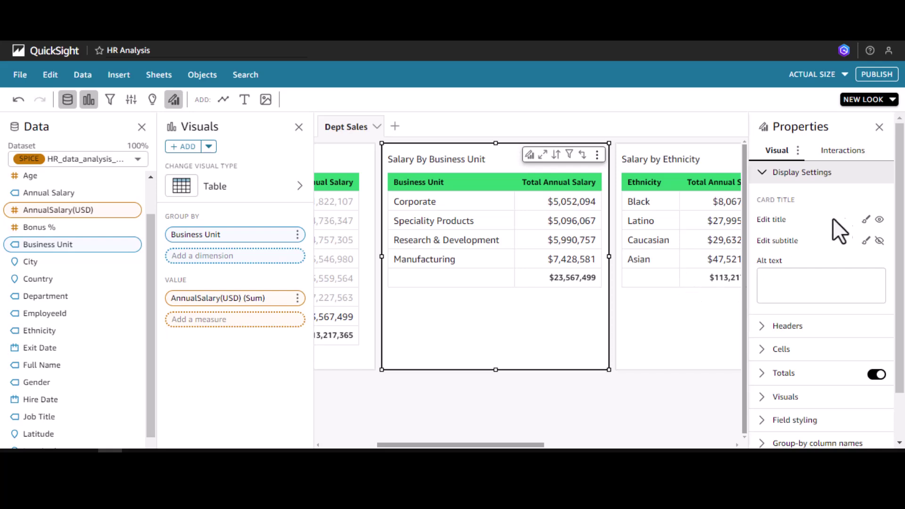
left_click(830, 151)
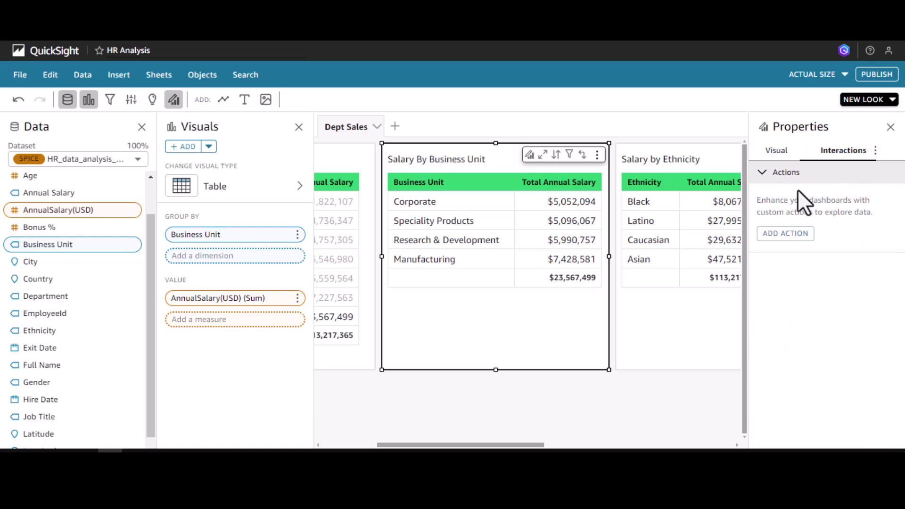
left_click(782, 232)
left_click_drag(818, 178, 752, 180)
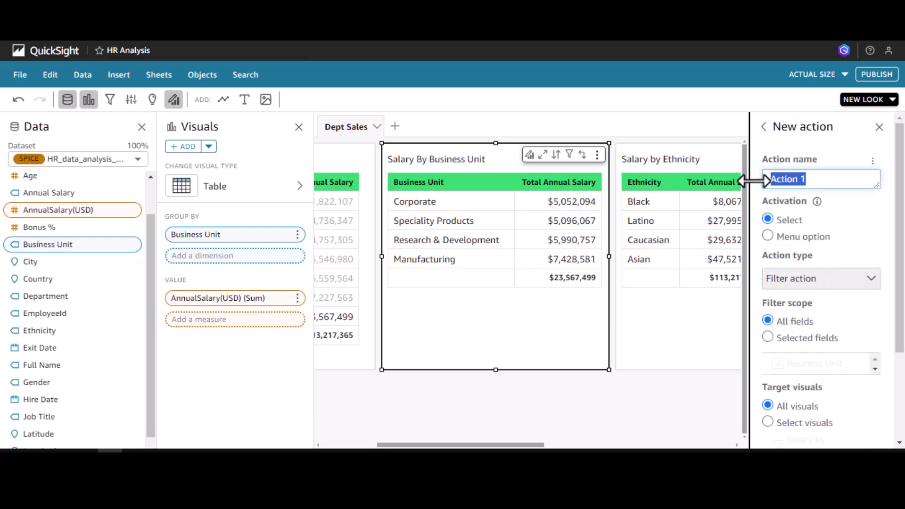
type("Select B")
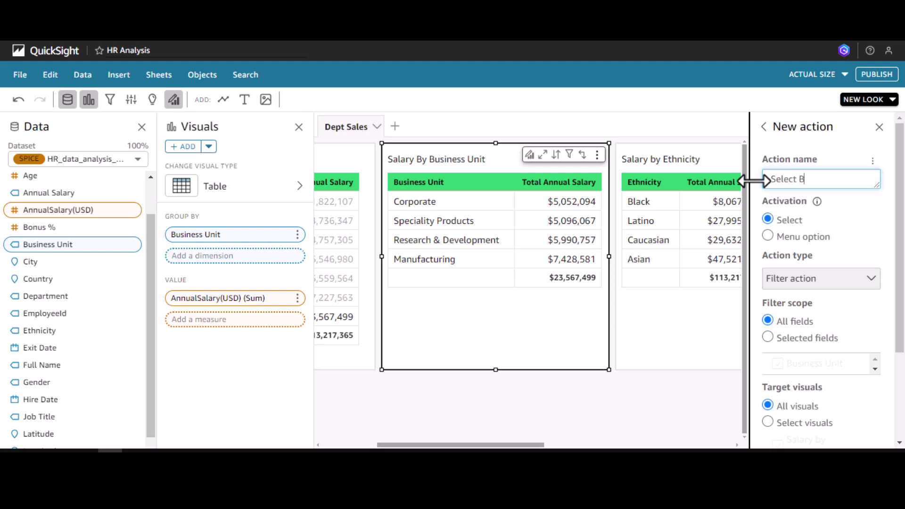
type("U")
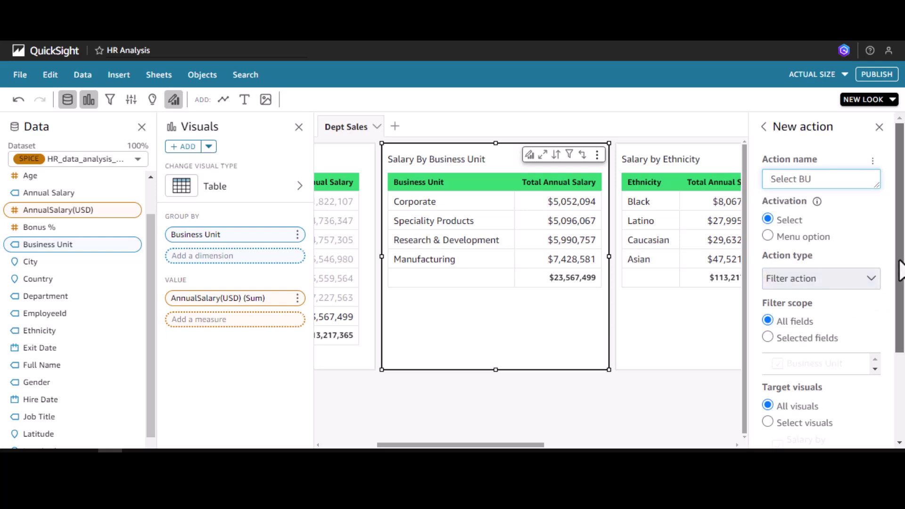
Step: Target the filter action at the selected visuals Salary by Department and Salary by Ethnicity, save it and close the properties
left_click_drag(899, 262, 902, 362)
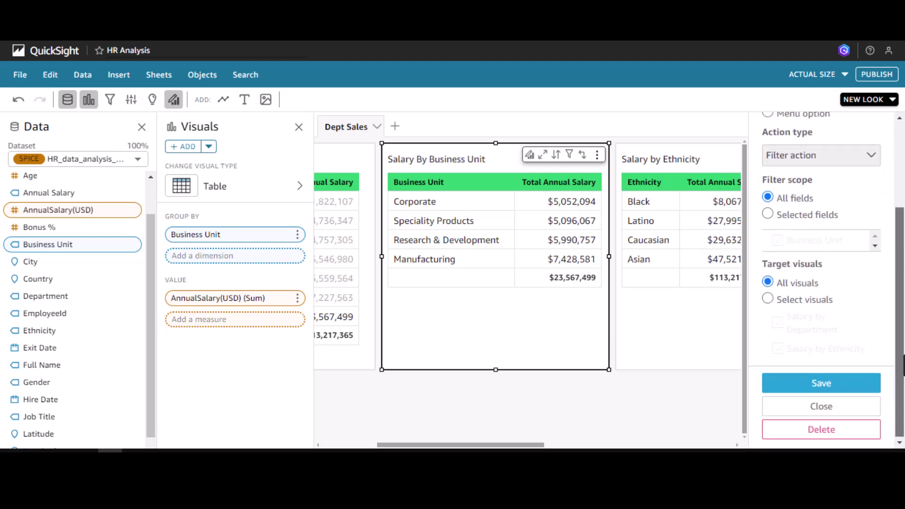
left_click(804, 300)
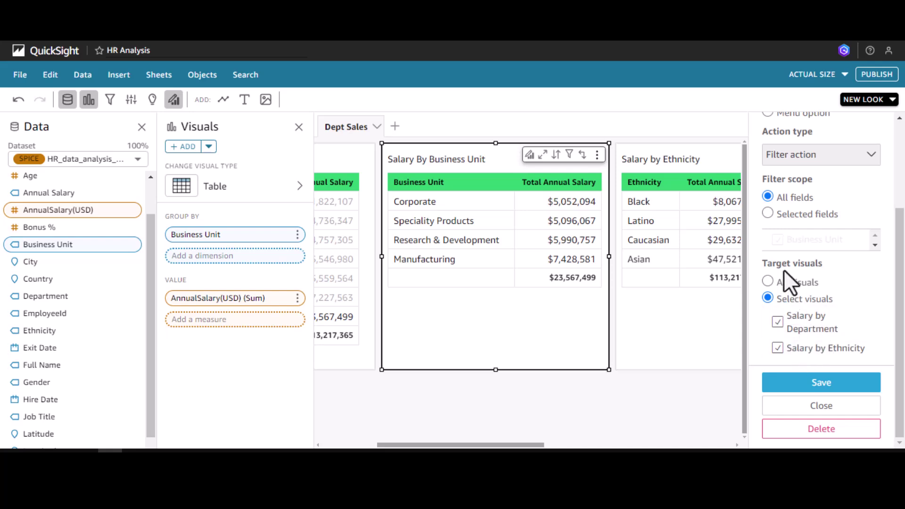
left_click(820, 384)
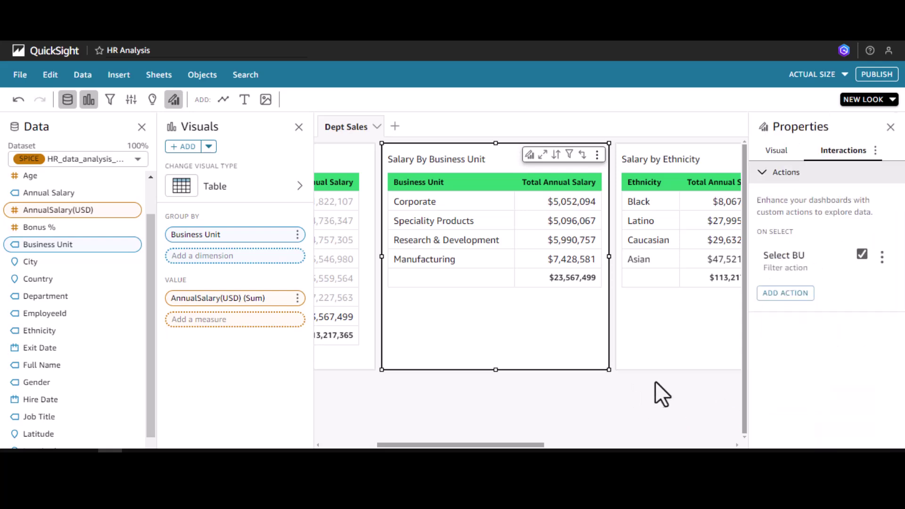
left_click(889, 127)
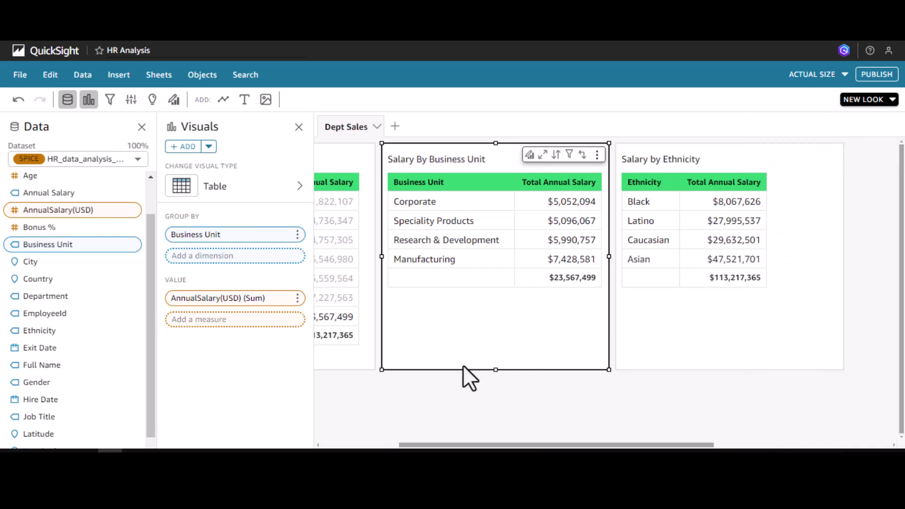
Step: Test the filter action by selecting Corporate, Speciality Products and Research & Development in the Business Unit table
left_click(427, 203)
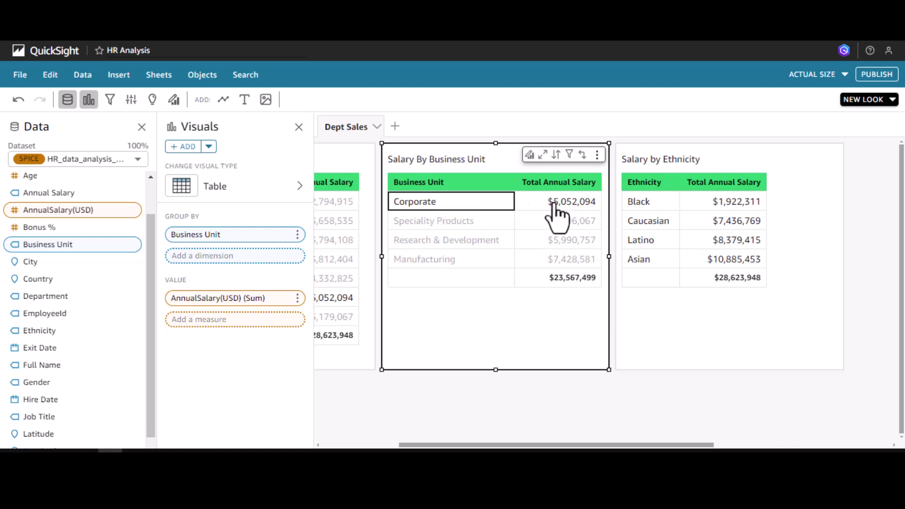
left_click(425, 222)
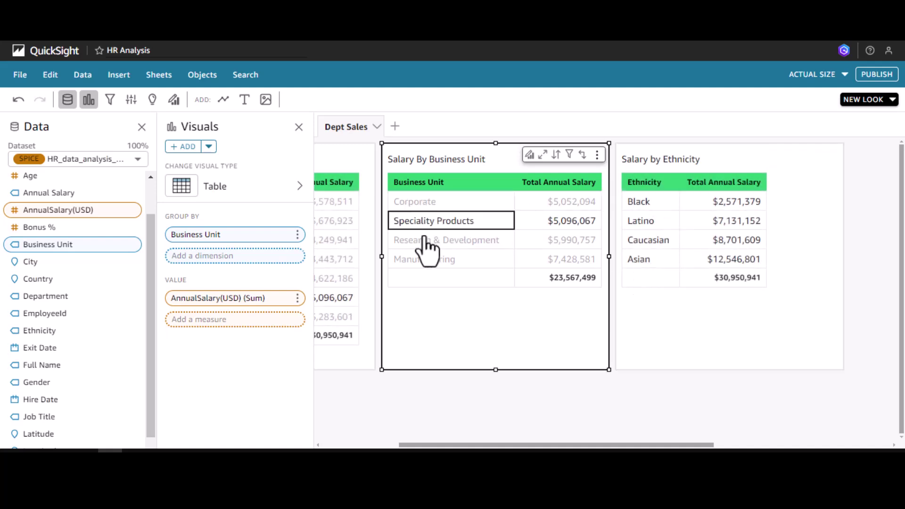
left_click(425, 242)
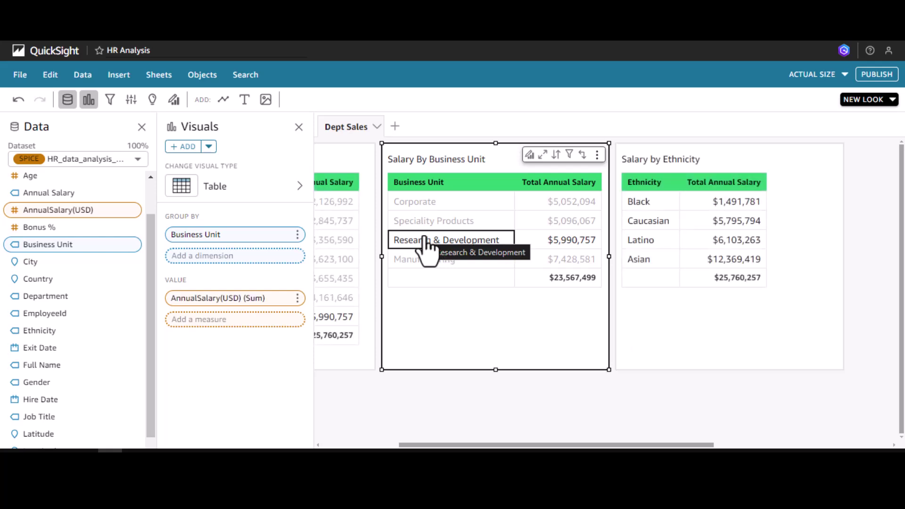
Step: Test the filter action by selecting Manufacturing in the Business Unit table, and clear the selections in the Business Unit and Department tables
left_click(433, 260)
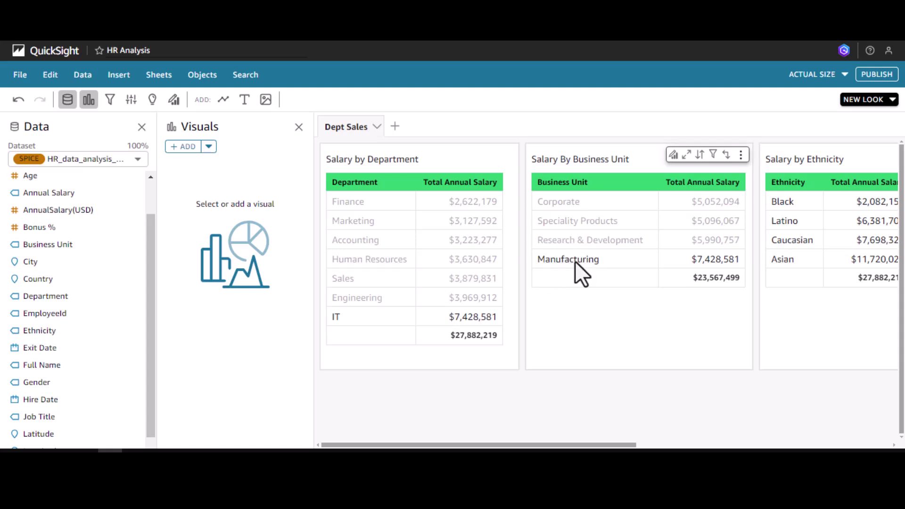
left_click(584, 302)
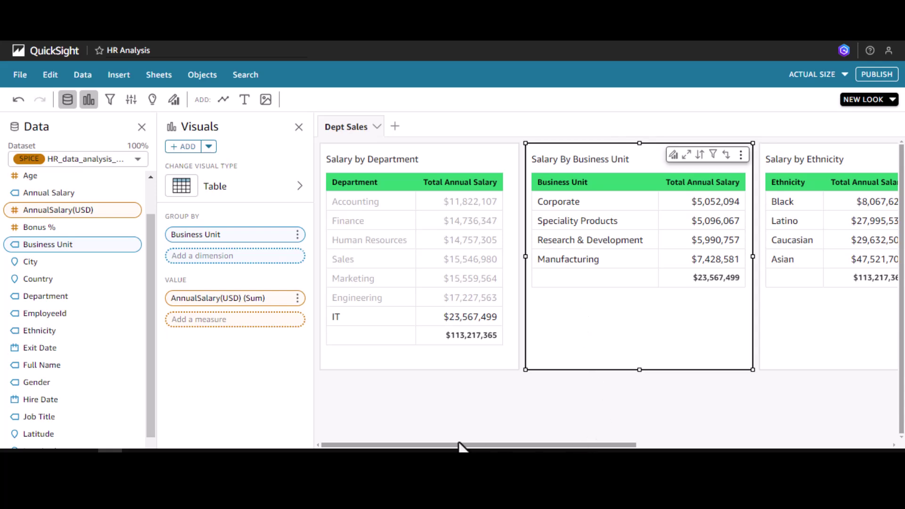
left_click(351, 348)
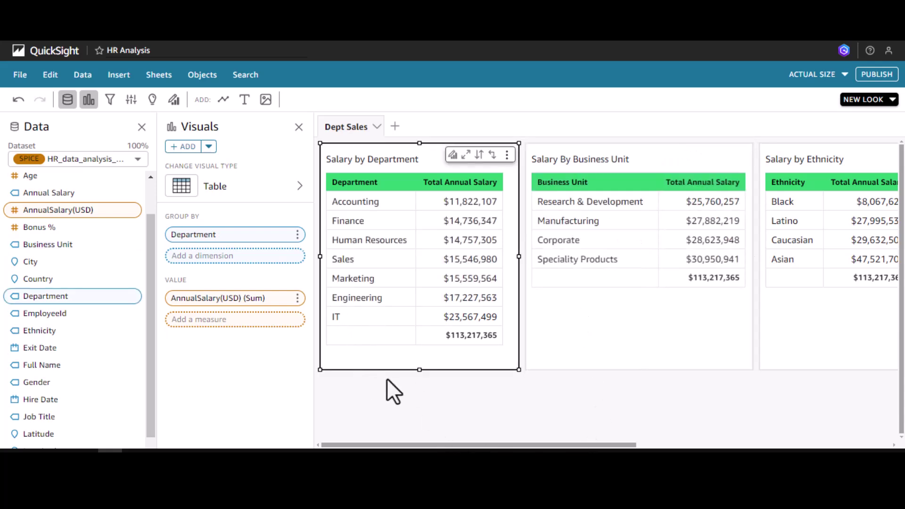
left_click(399, 411)
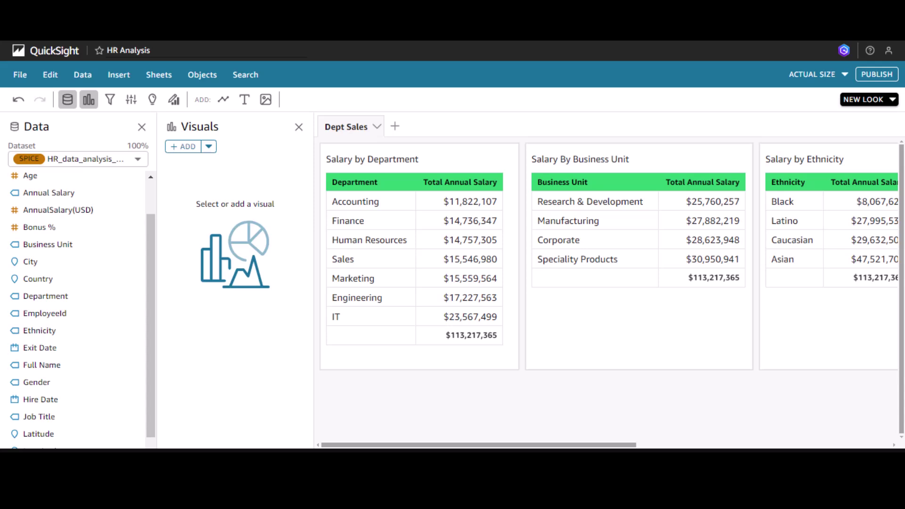
Step: Add a new interactive sheet with Tiled layout optimized for 1600px, and set its empty visual to the Table type
left_click(394, 127)
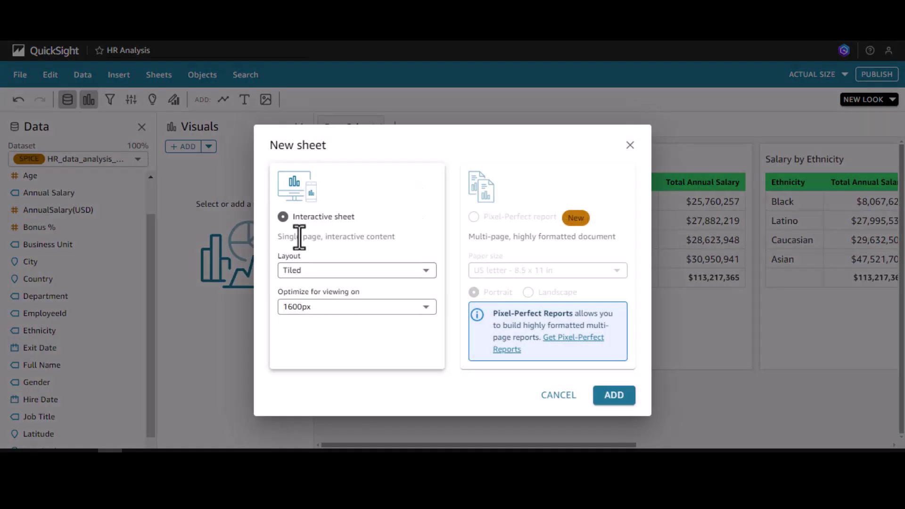
left_click(620, 399)
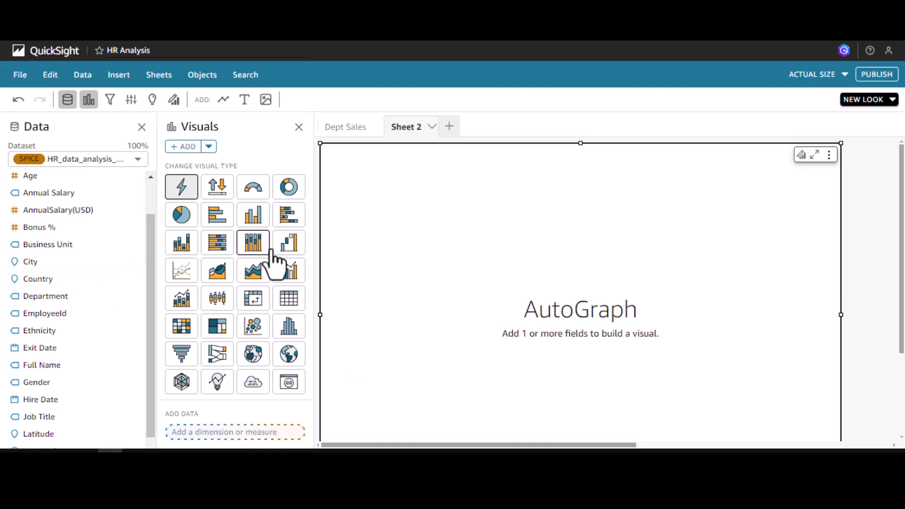
left_click(287, 303)
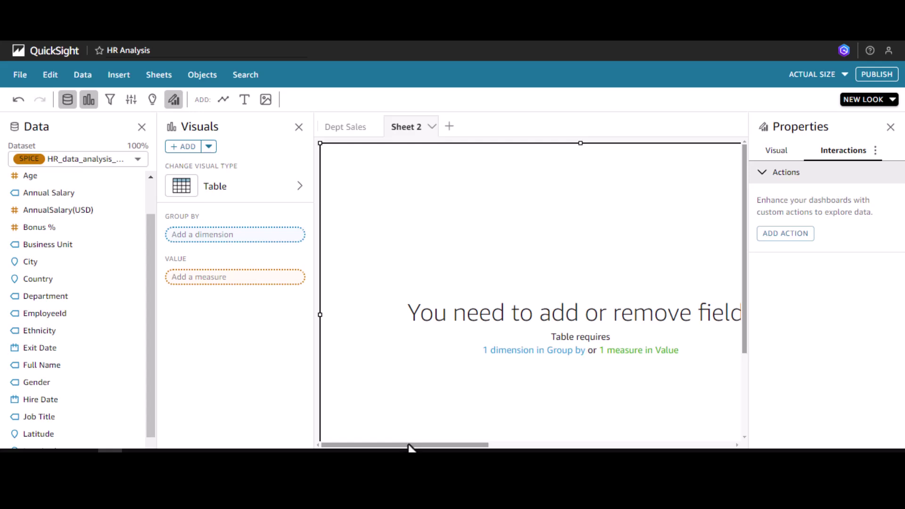
Step: Shrink the empty table visual on Sheet 2 in width and height, leaving free canvas beside and below it
left_click_drag(411, 445, 657, 401)
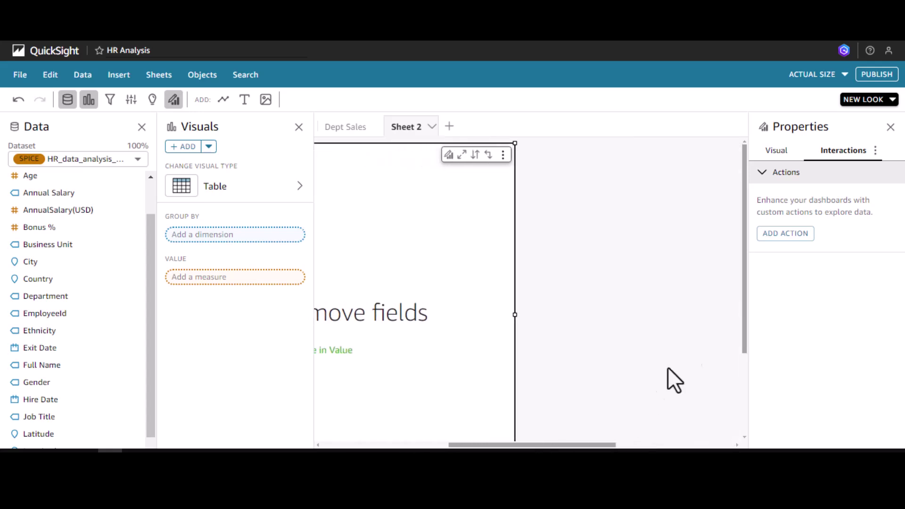
left_click_drag(737, 299, 741, 405)
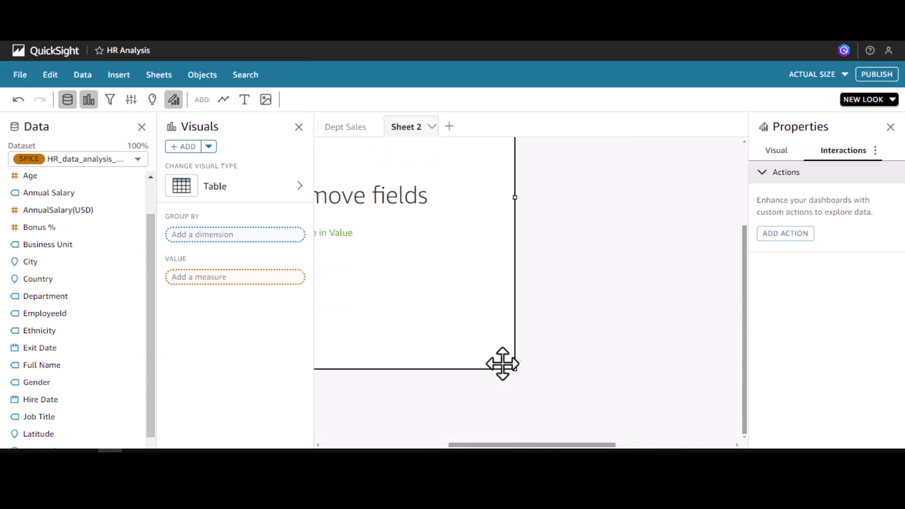
left_click_drag(512, 368, 347, 183)
left_click_drag(521, 446, 326, 431)
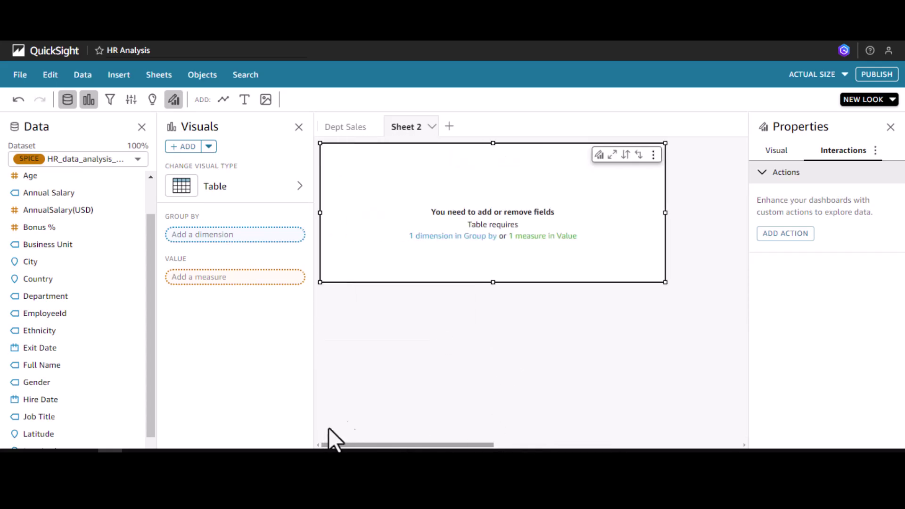
left_click_drag(493, 282, 493, 340)
Step: Group the new table by Hire Date and add EmployeeId as its value
mouse_move(149, 321)
left_mouse_down()
mouse_move(160, 256)
mouse_move(152, 332)
left_mouse_up()
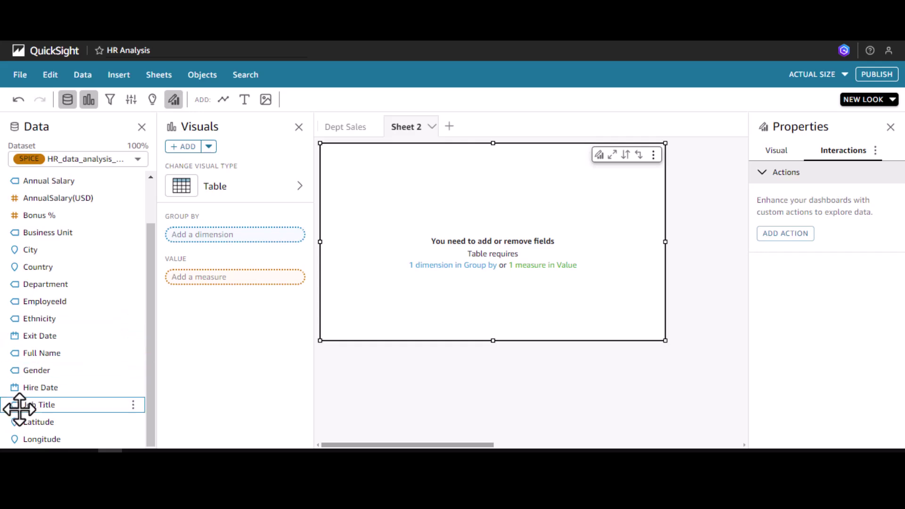
left_click_drag(32, 389, 200, 235)
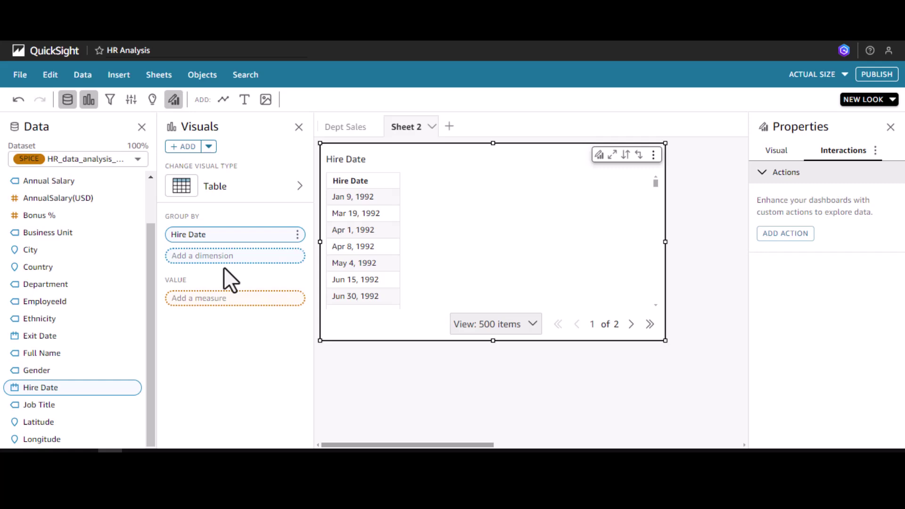
scroll(147, 307, "up", 1)
left_click_drag(147, 303, 145, 290)
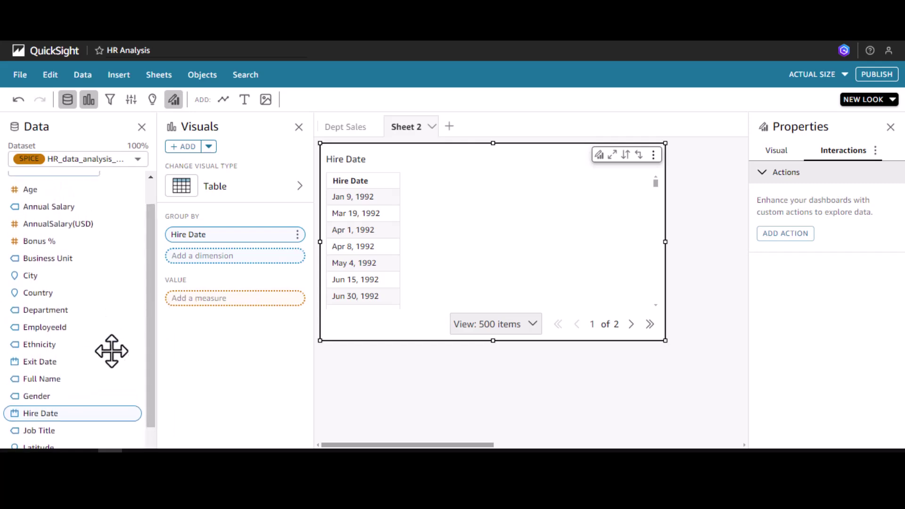
left_click_drag(60, 326, 209, 335)
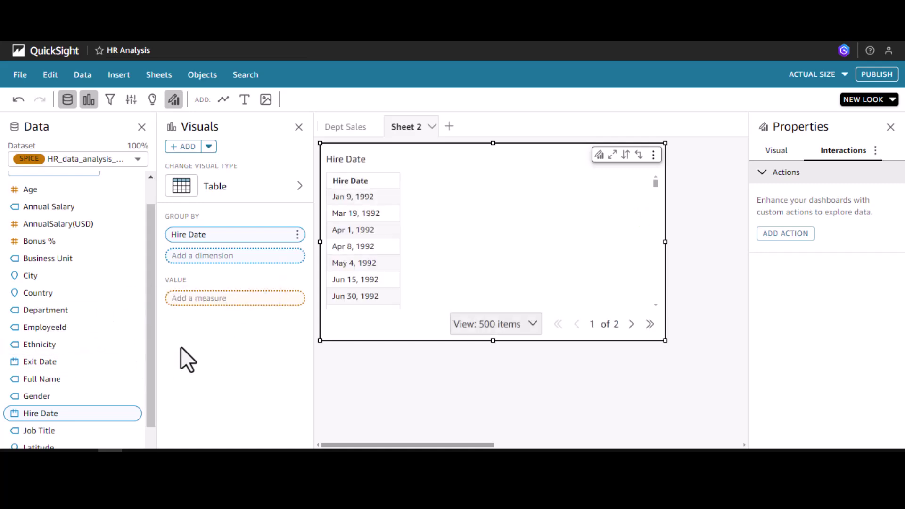
left_click_drag(49, 327, 196, 311)
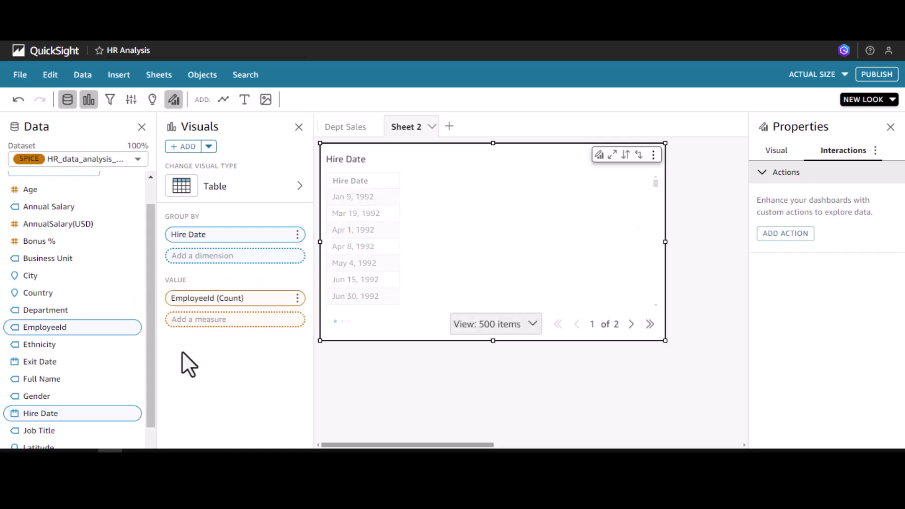
Step: Change the aggregation of the EmployeeId value to Count distinct
left_click(297, 299)
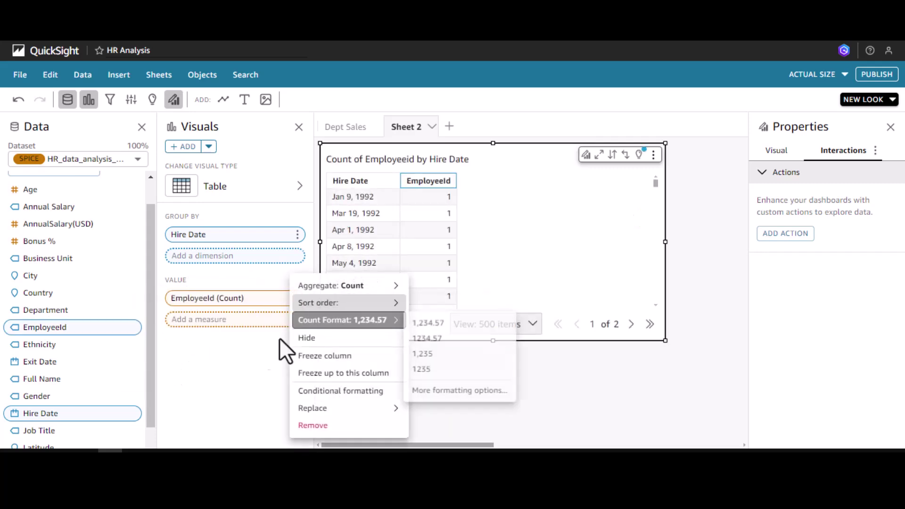
mouse_move(353, 286)
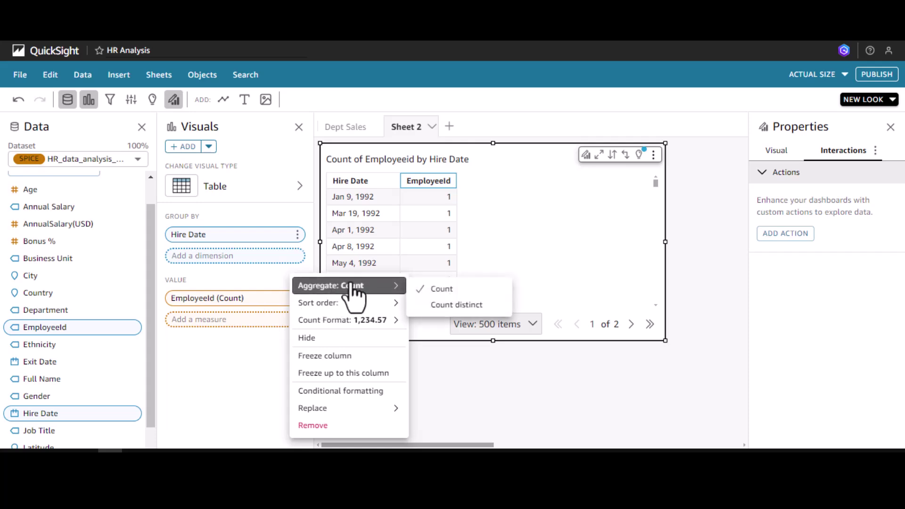
left_click(438, 307)
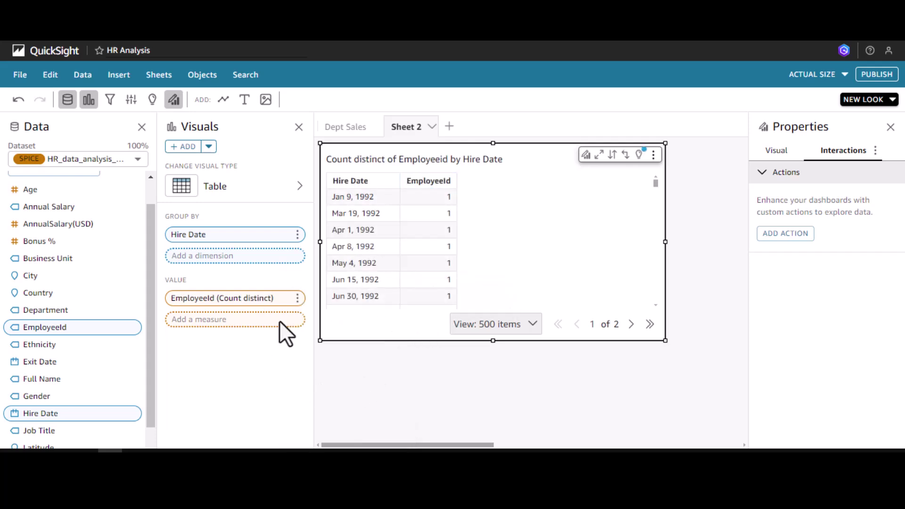
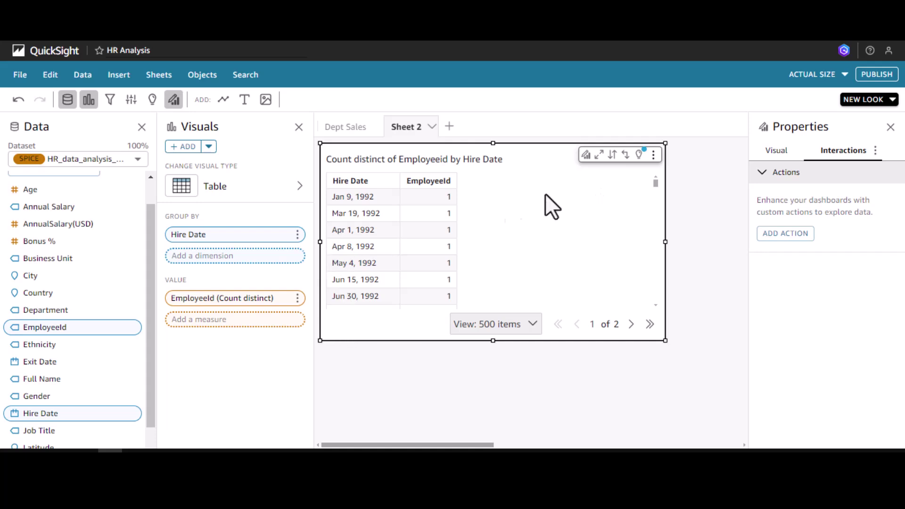
Step: Aggregate the Hire Date grouping by Month and look through the resulting rows
left_click(297, 236)
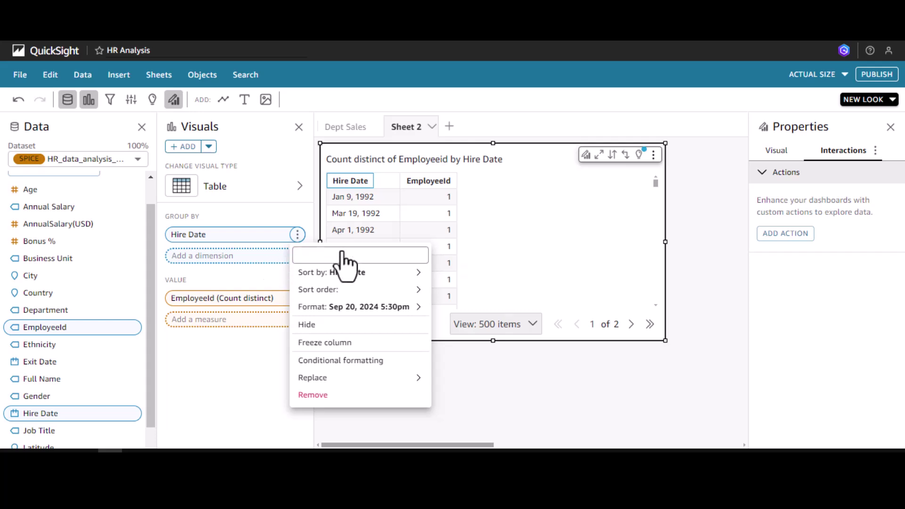
mouse_move(348, 254)
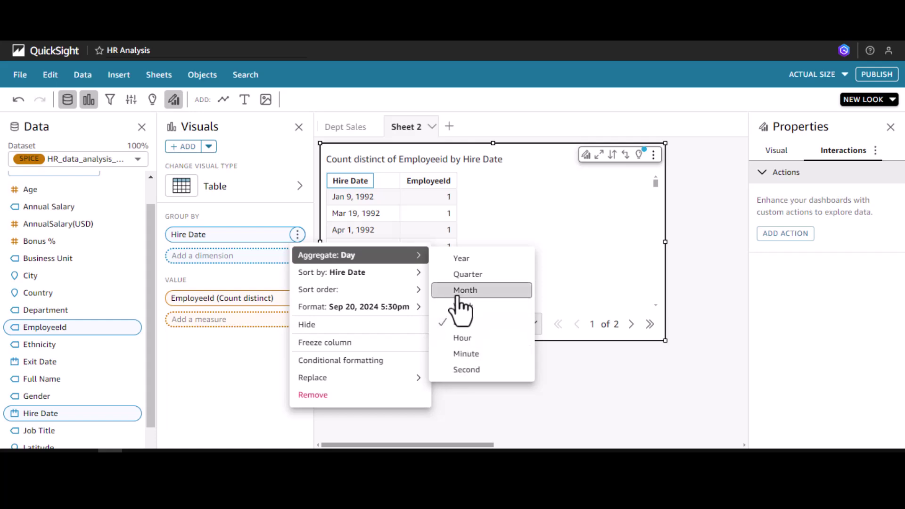
left_click(459, 290)
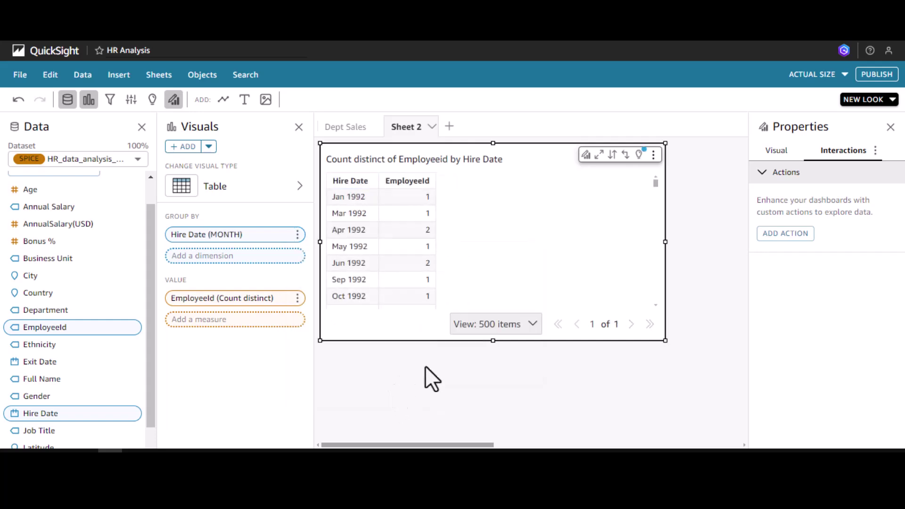
mouse_move(654, 184)
left_mouse_down()
mouse_move(656, 200)
mouse_move(661, 169)
left_mouse_up()
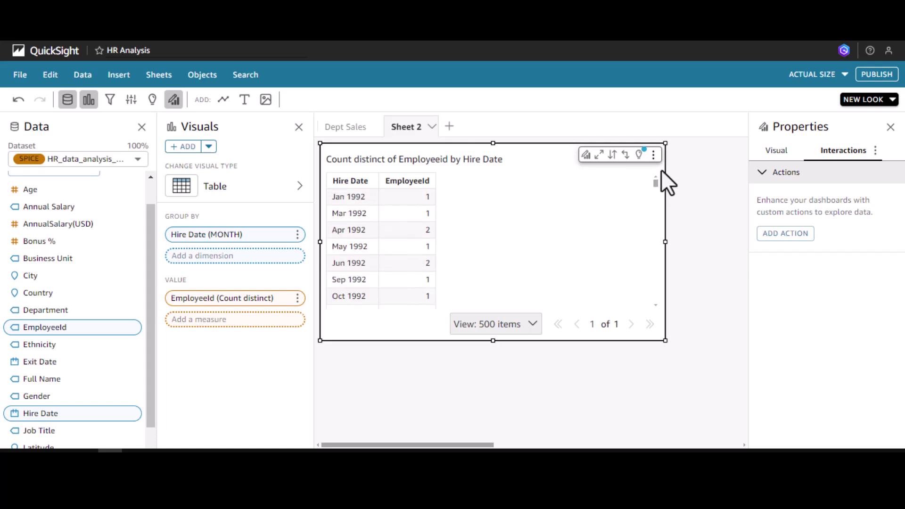
Step: Sort the table by Hire Date in descending order
left_click(298, 234)
mouse_move(349, 274)
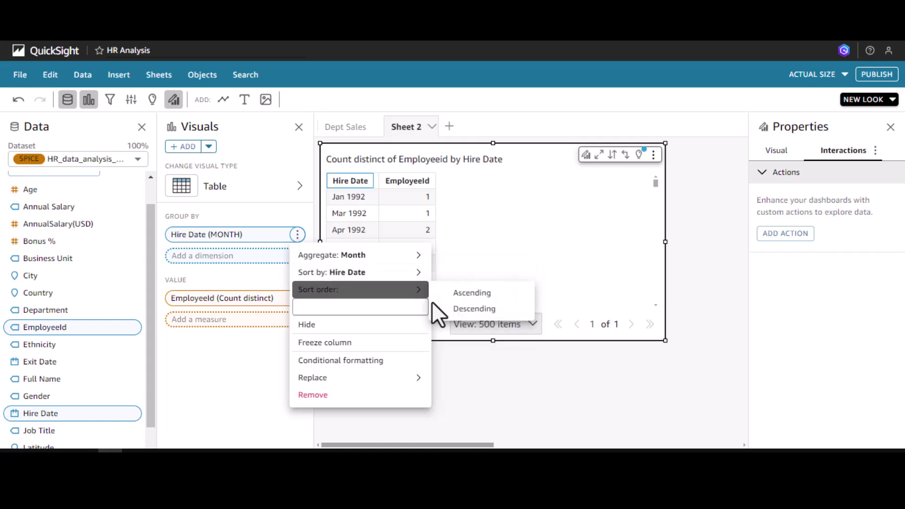
mouse_move(397, 294)
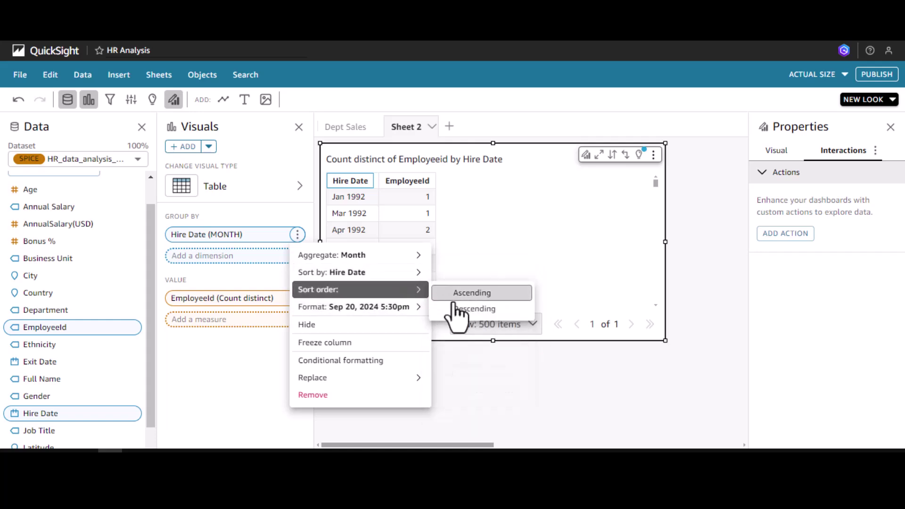
left_click(486, 309)
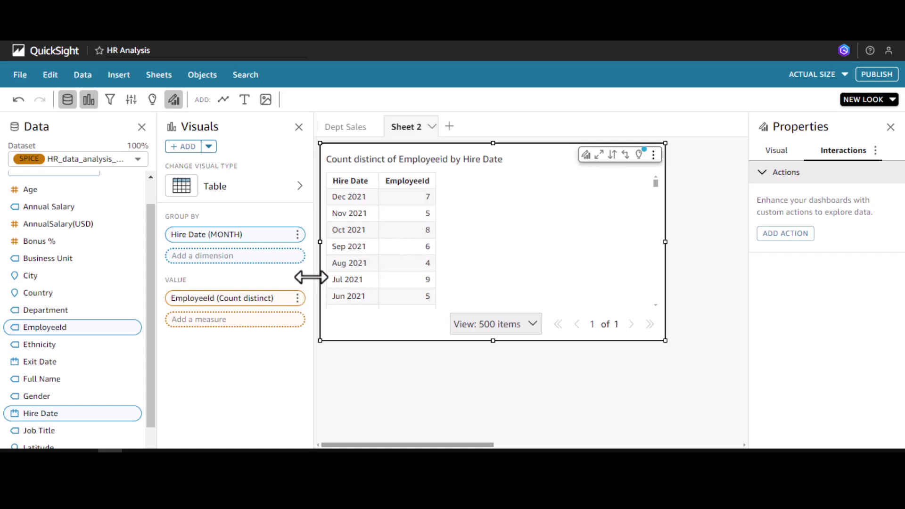
Step: Change the Hire Date aggregation to Quarter and look through the resulting rows
left_click(297, 234)
mouse_move(406, 256)
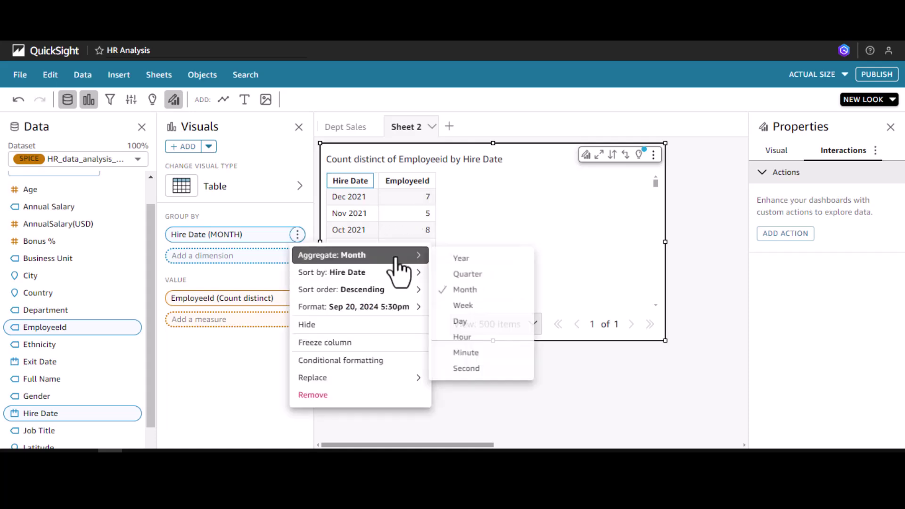
left_click(466, 274)
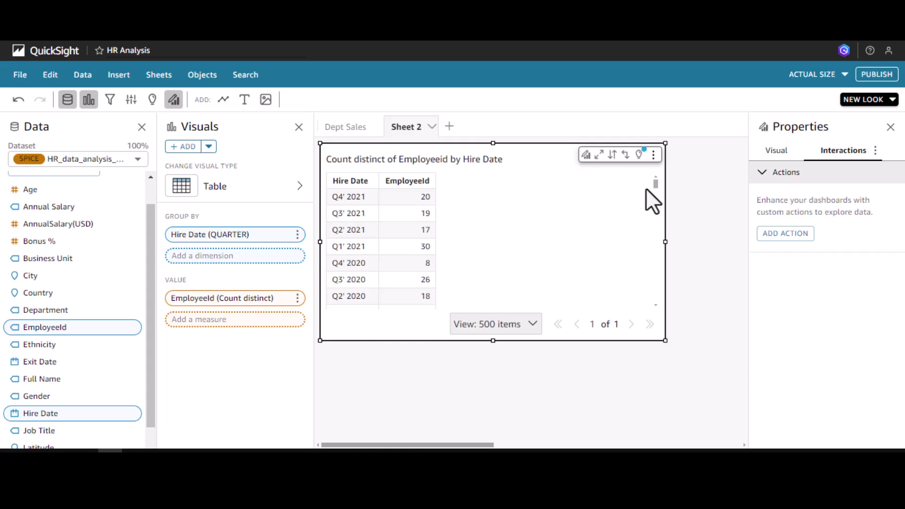
mouse_move(653, 187)
left_mouse_down()
mouse_move(656, 207)
mouse_move(662, 182)
left_mouse_up()
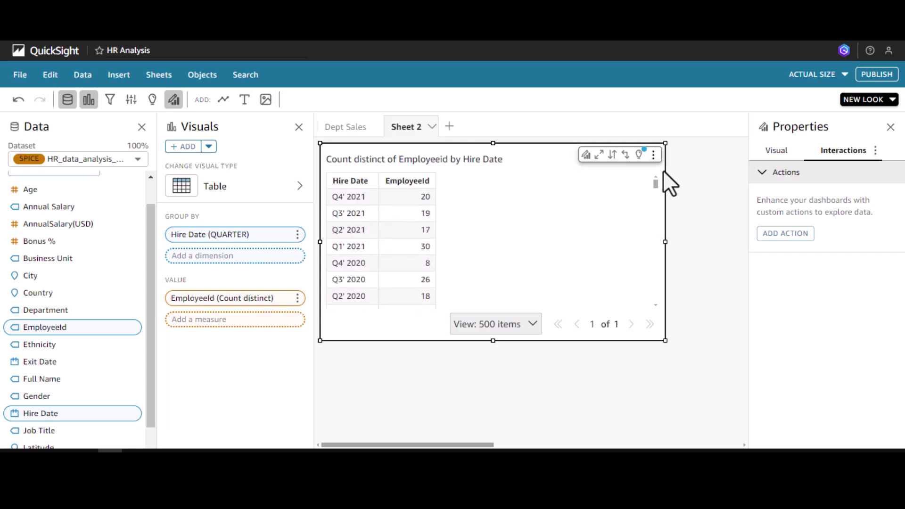
Step: Set the Hire Date aggregation to Year and widen the Hire Date column so its full header fits
left_click(297, 234)
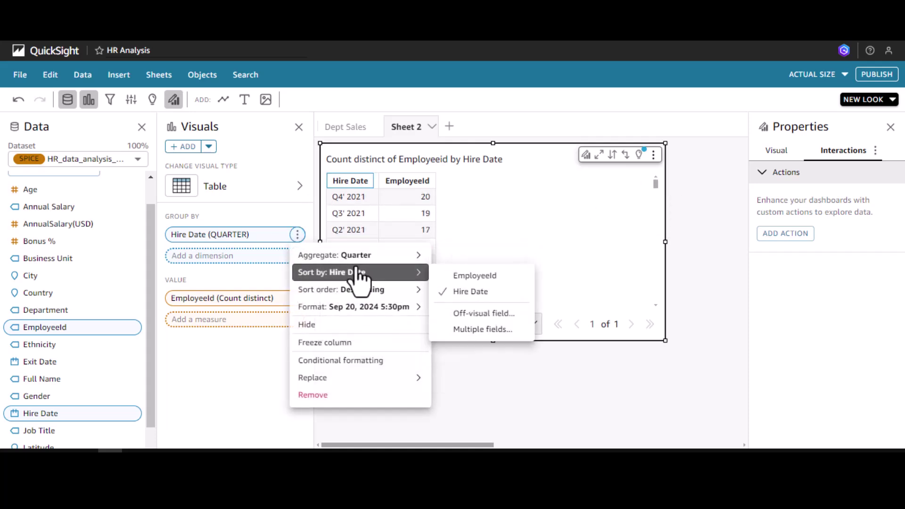
mouse_move(379, 256)
left_click(460, 264)
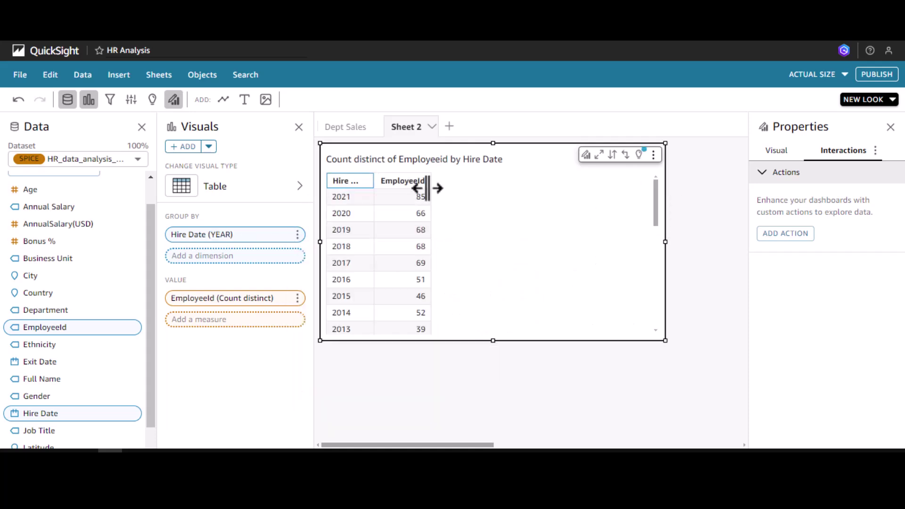
left_click_drag(373, 181, 398, 183)
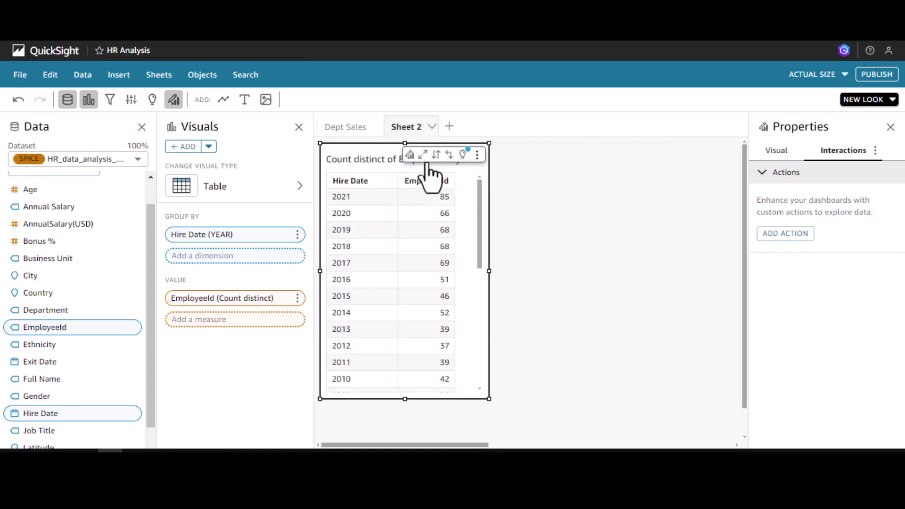
Step: Rename the EmployeeId (Count distinct) value column of the hire-year table to HeadCount
left_click(409, 154)
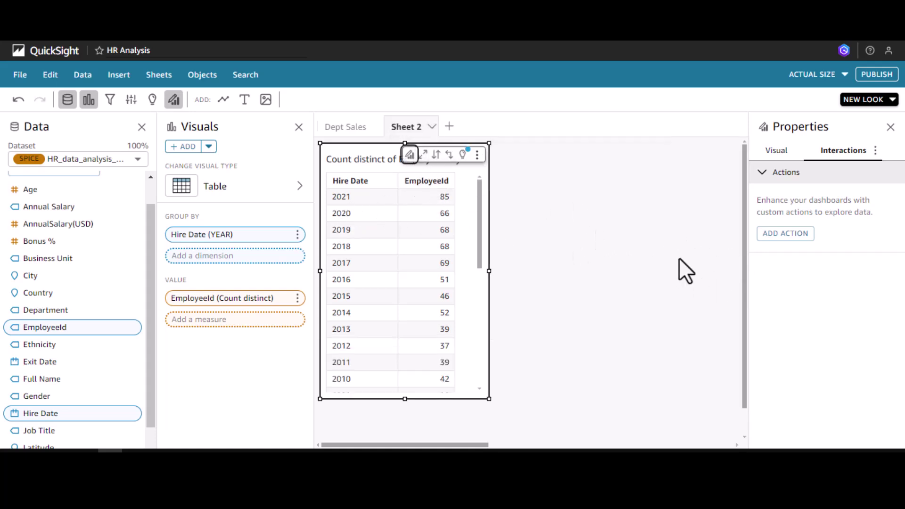
left_click(776, 150)
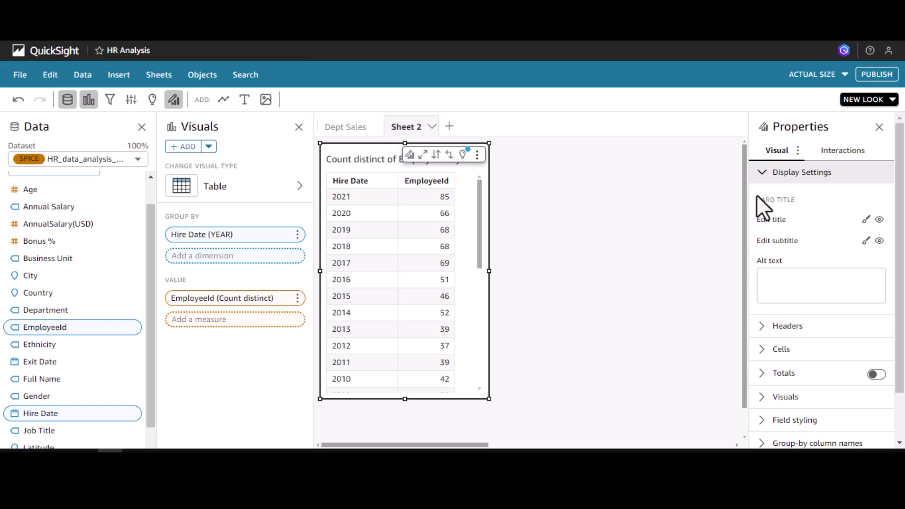
left_click(773, 172)
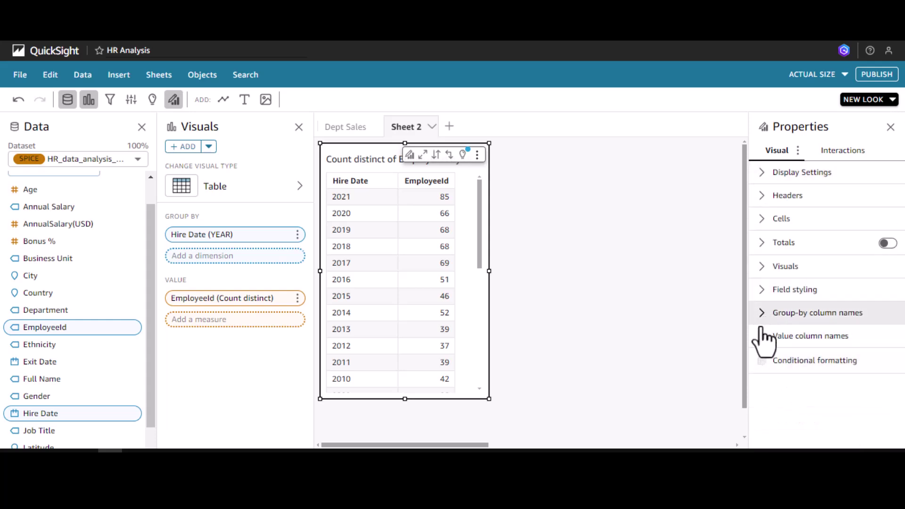
left_click(762, 337)
left_click(801, 395)
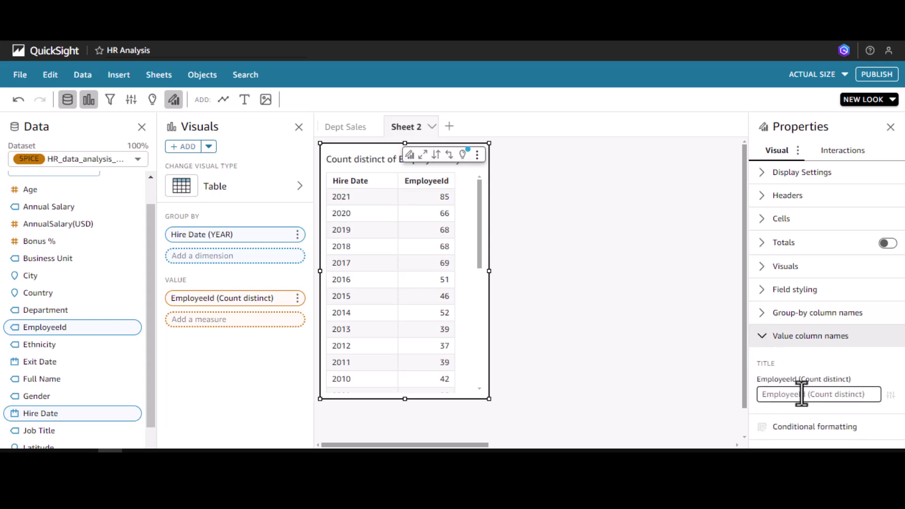
type("HeadCount")
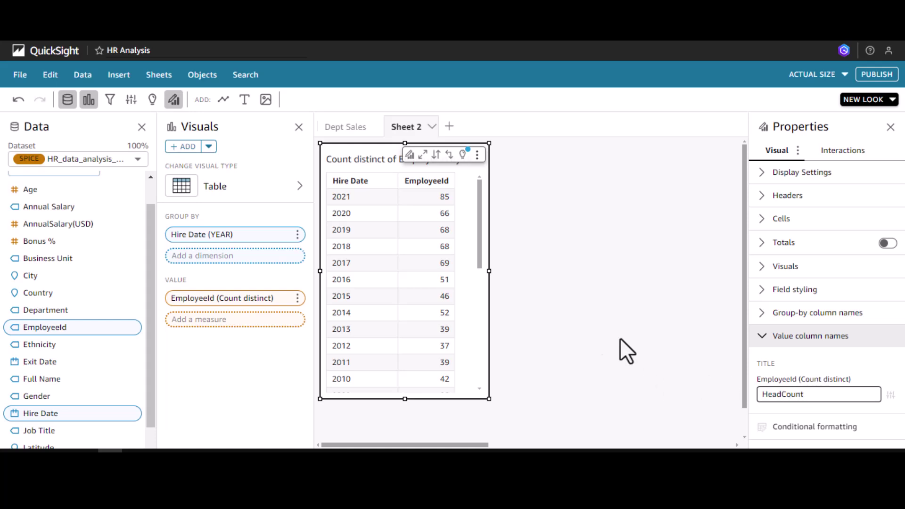
left_click(619, 338)
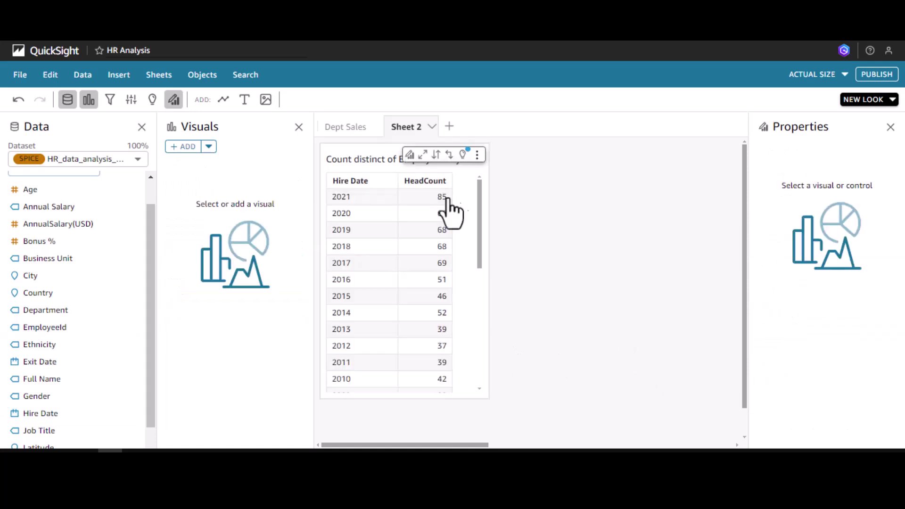
Step: Rename the table's Hire Date group-by column to Year
left_click(464, 290)
left_click(762, 335)
left_click(761, 315)
left_click(840, 372)
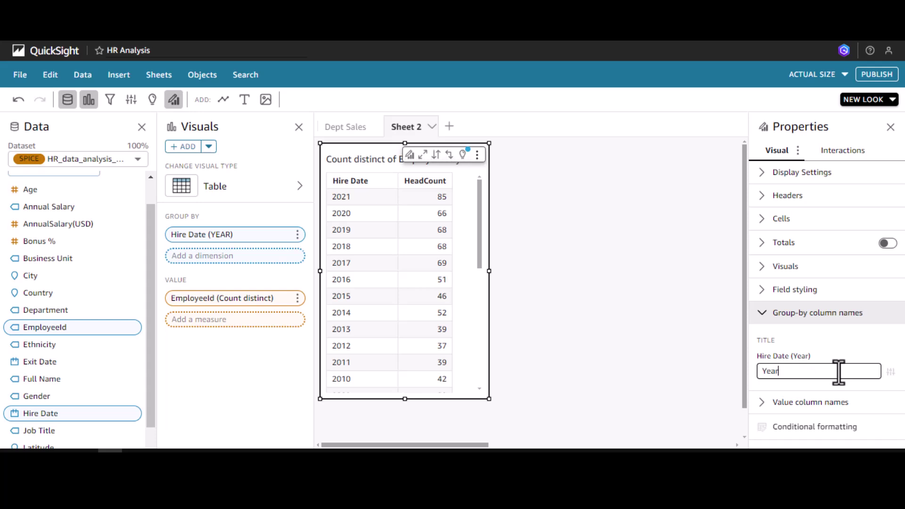
left_click(594, 254)
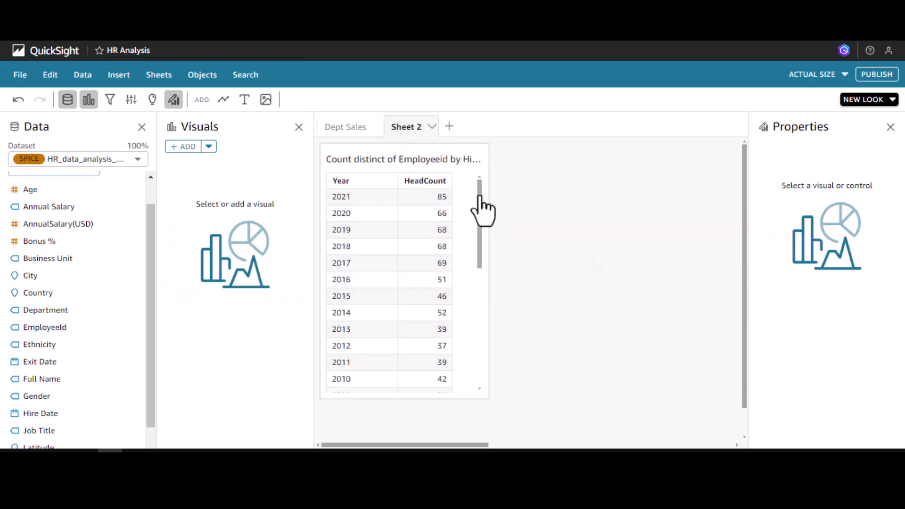
Step: Set the table's title to "HeadCount by Year"
left_click(465, 183)
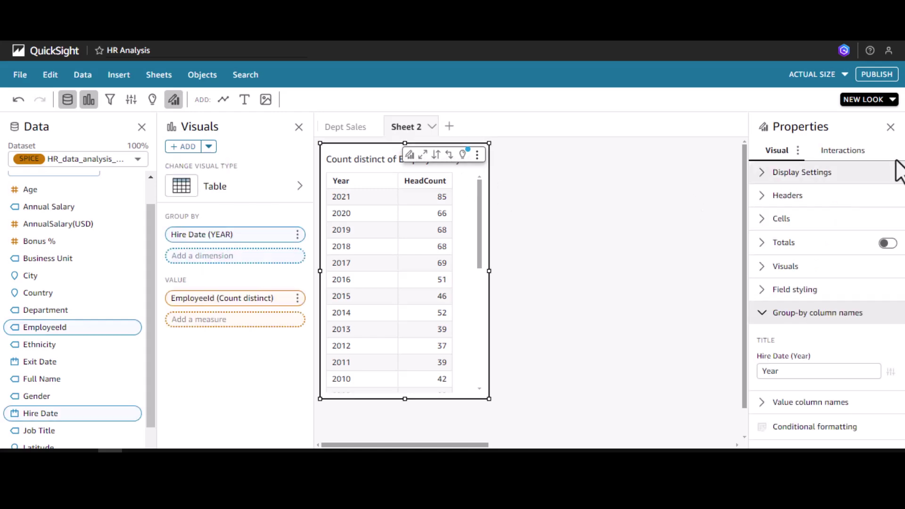
double_click(359, 166)
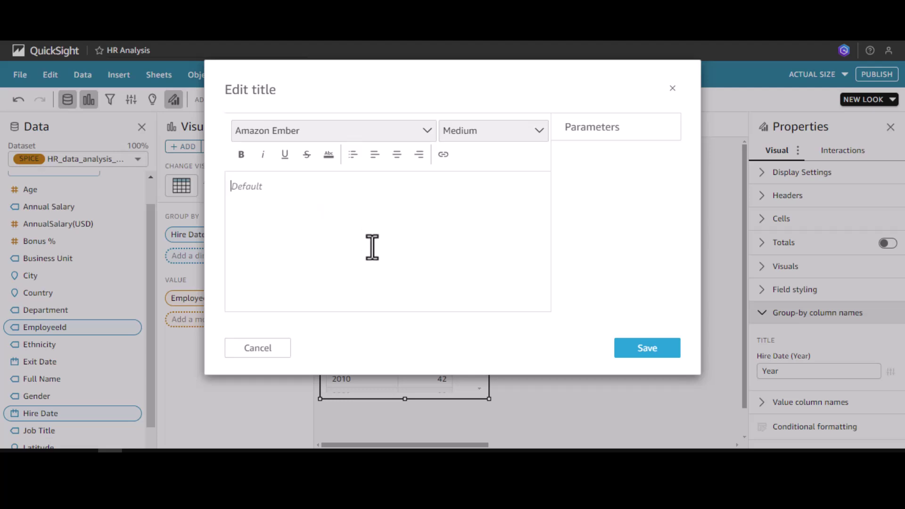
type("HeadCount by Year")
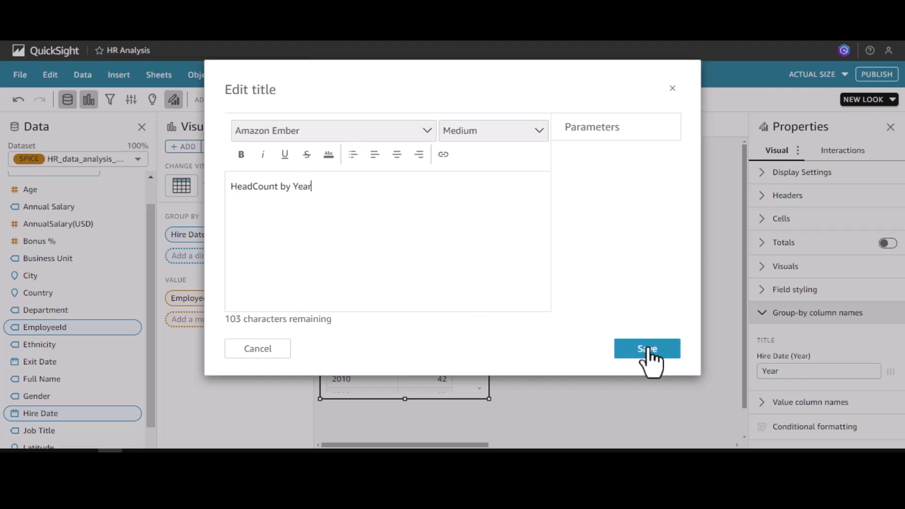
left_click(648, 352)
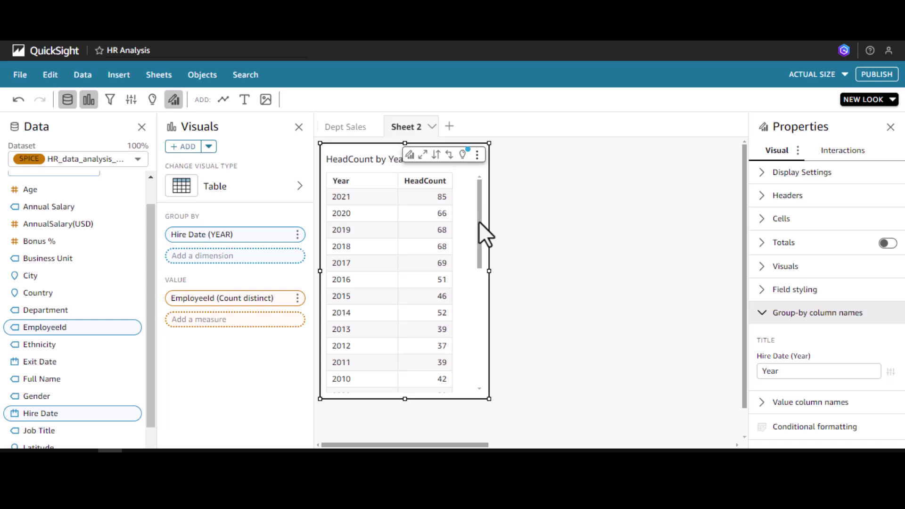
left_click_drag(476, 223, 491, 191)
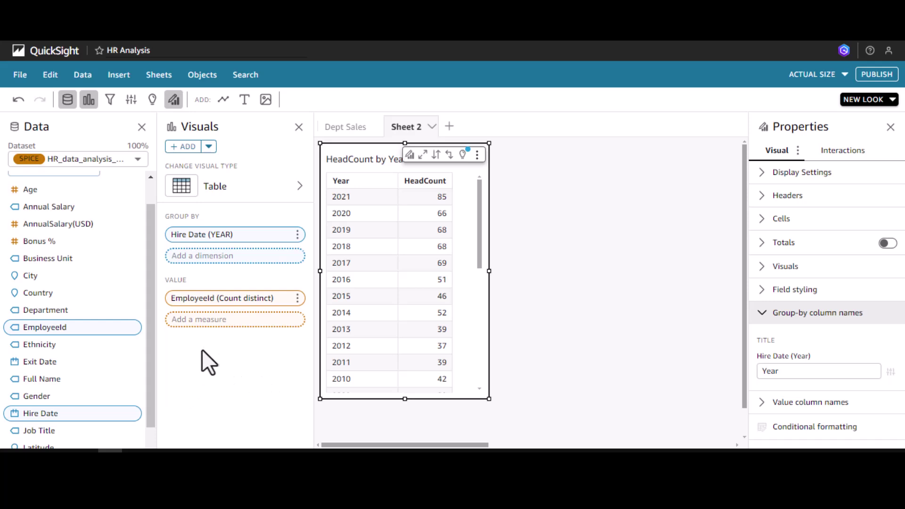
Step: Add a second table visual to Sheet 2 and shrink it to fit beside the HeadCount by Year table
left_click(208, 147)
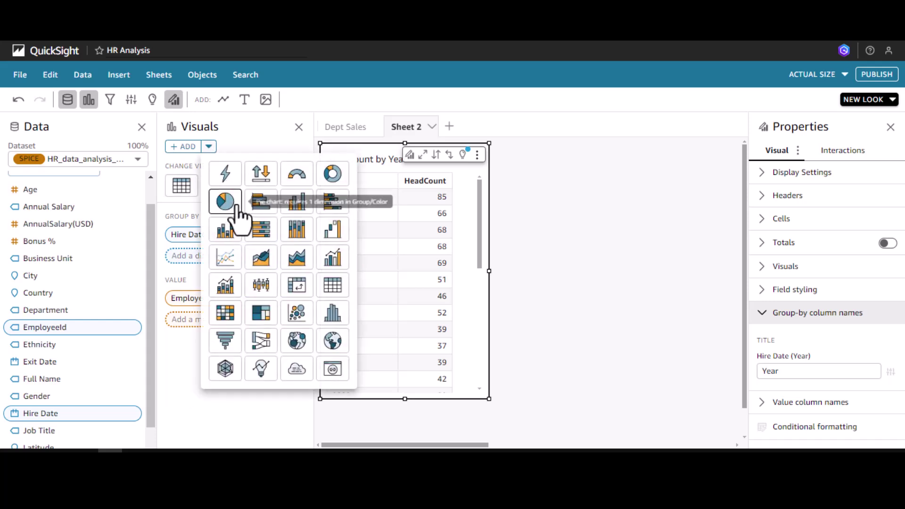
left_click(336, 284)
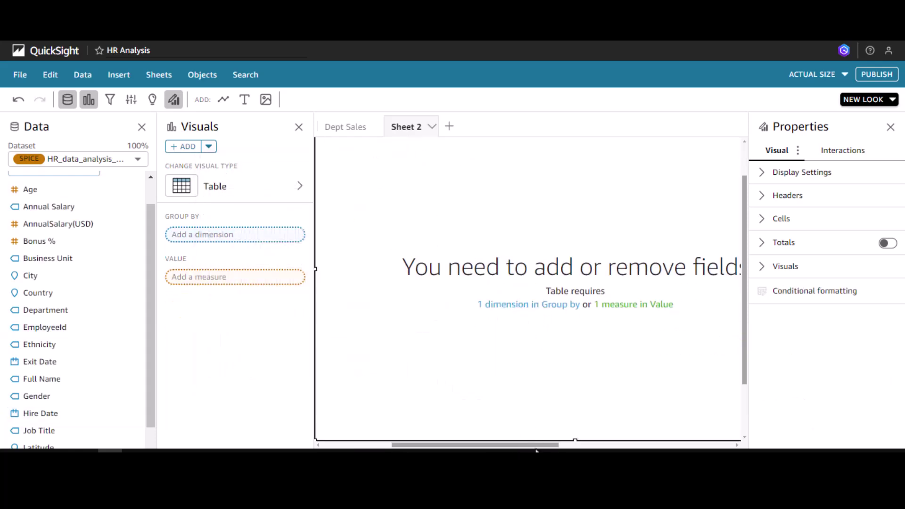
scroll(536, 445, "right", 5)
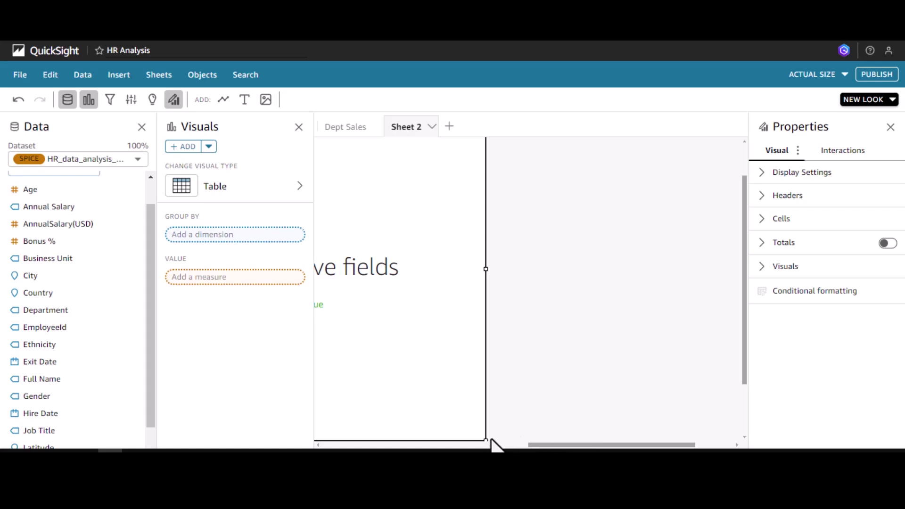
left_click_drag(485, 440, 313, 301)
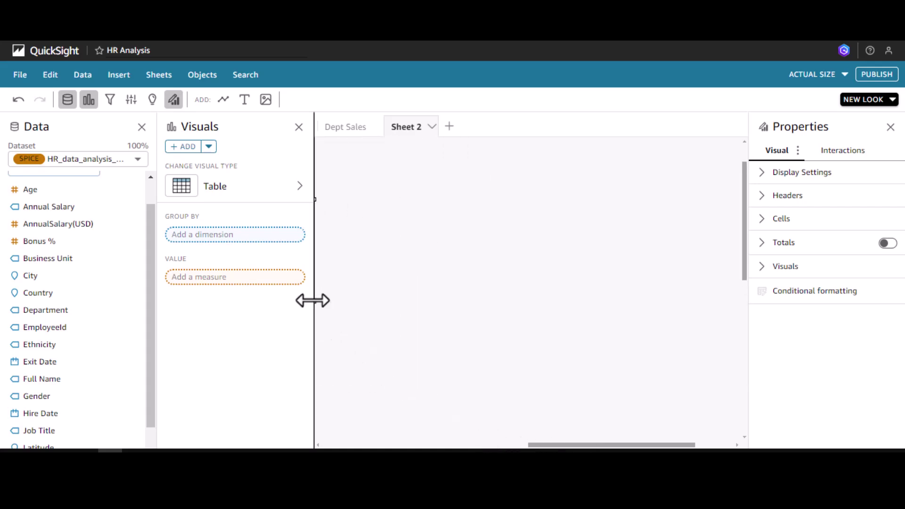
scroll(566, 446, "left", 5)
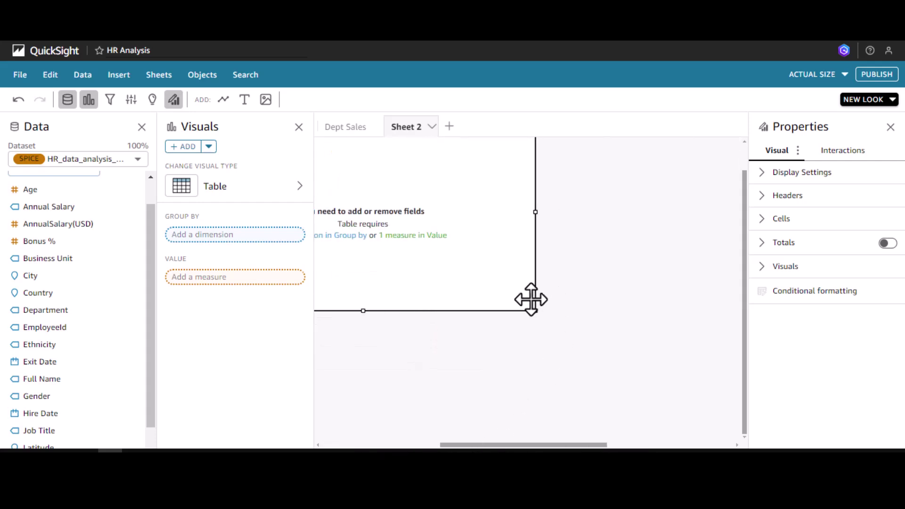
left_click_drag(535, 310, 418, 252)
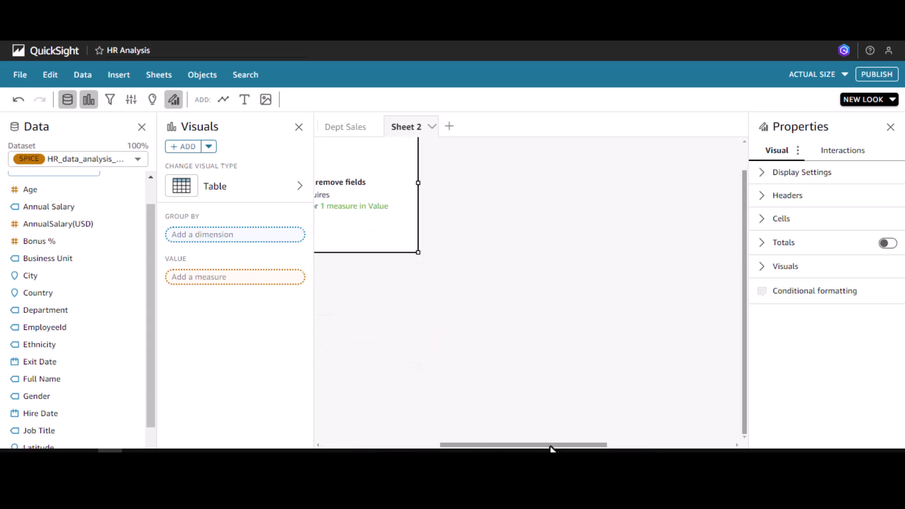
left_click_drag(546, 446, 418, 443)
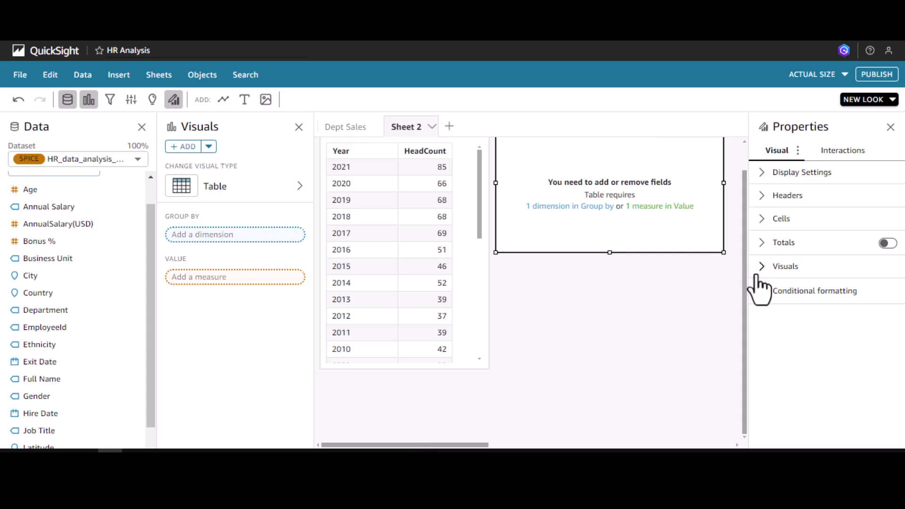
left_click_drag(743, 269, 754, 175)
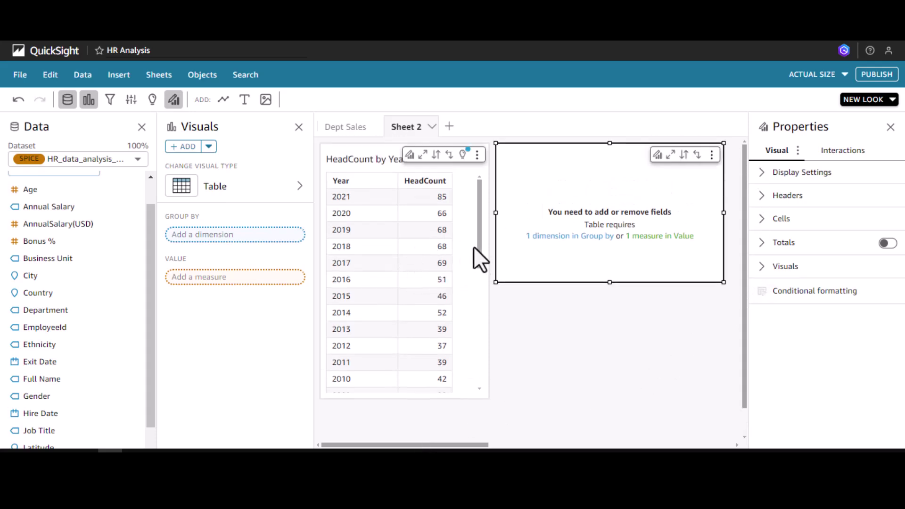
Step: Group the new table by Department and resize it taller and narrower so every department name fits
mouse_move(133, 334)
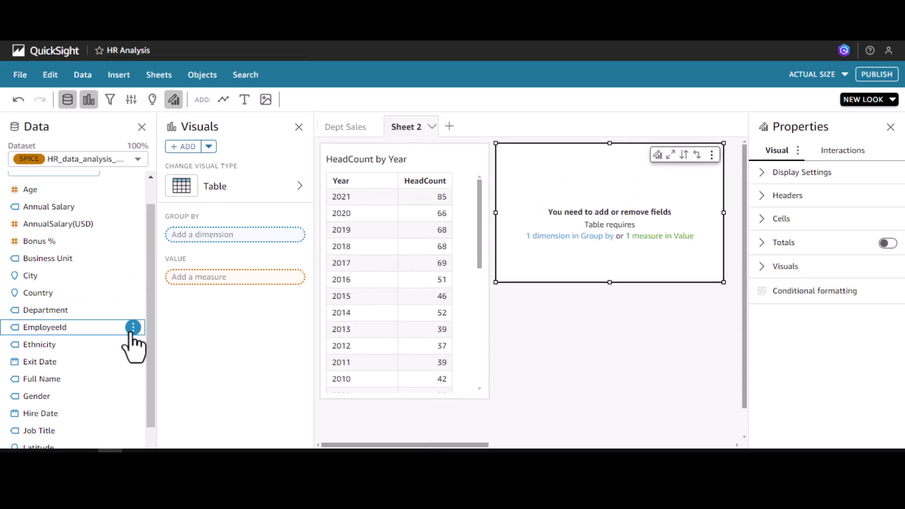
left_click_drag(64, 311, 622, 225)
left_click_drag(65, 314, 534, 231)
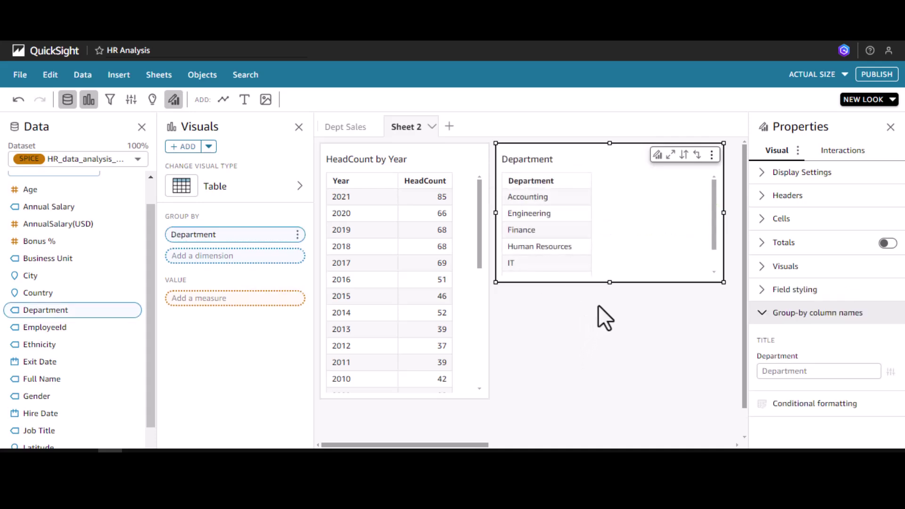
left_click_drag(608, 280, 612, 340)
left_click_drag(721, 243, 576, 245)
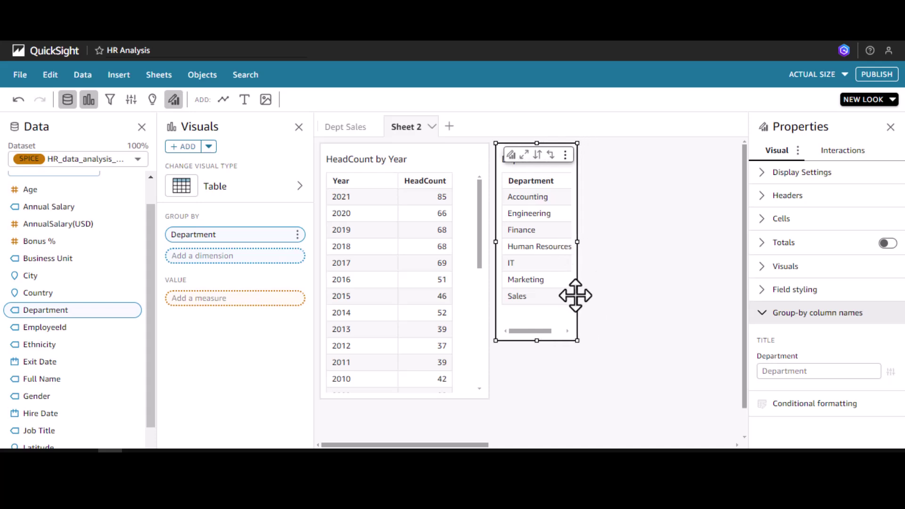
left_click_drag(578, 242, 610, 249)
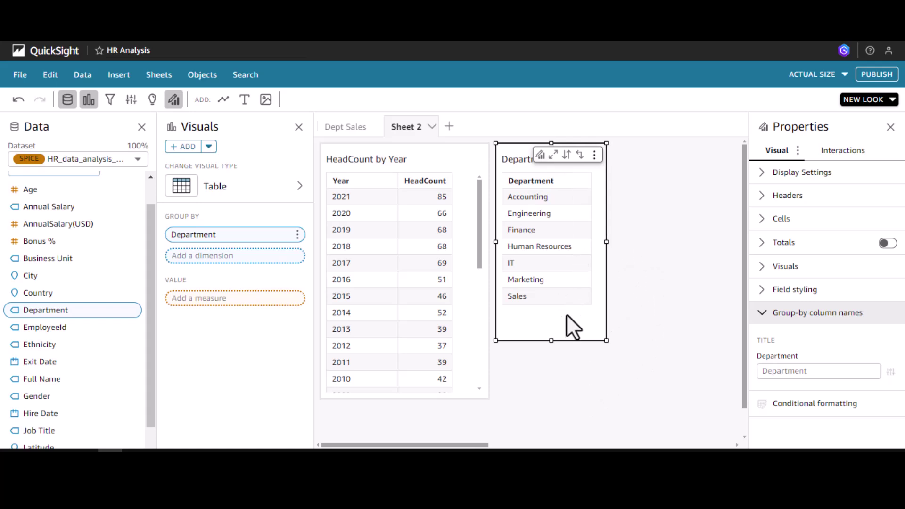
Step: Add a filter action named "Select Department" to the Department table, activated on select and targeting only the HeadCount by Year visual
left_click(842, 151)
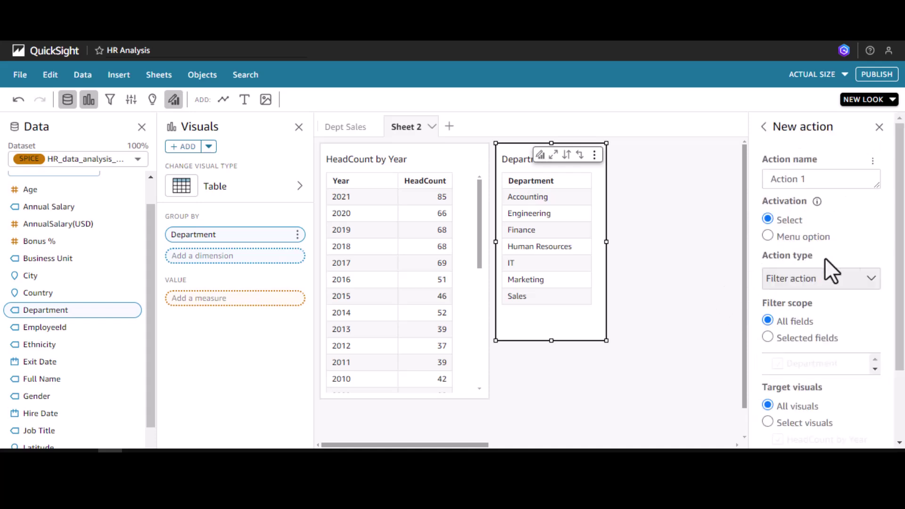
left_click_drag(820, 180, 738, 170)
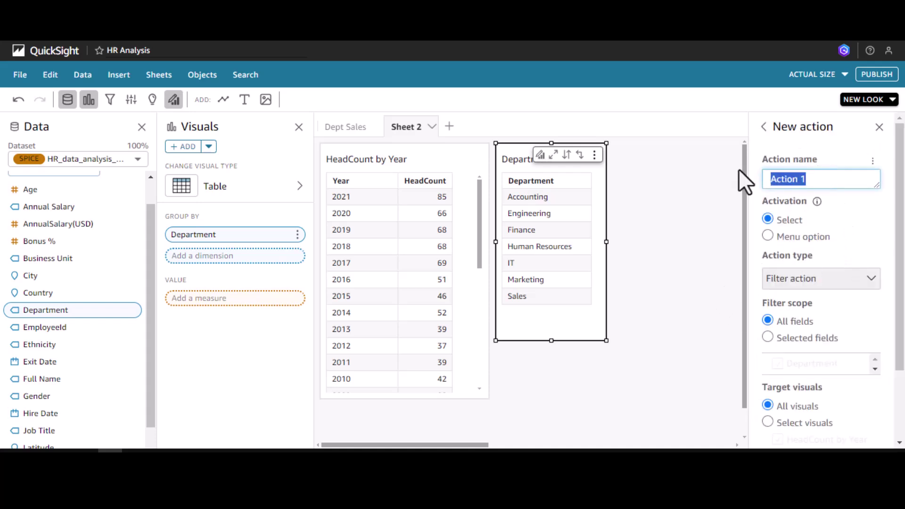
type("Select Department")
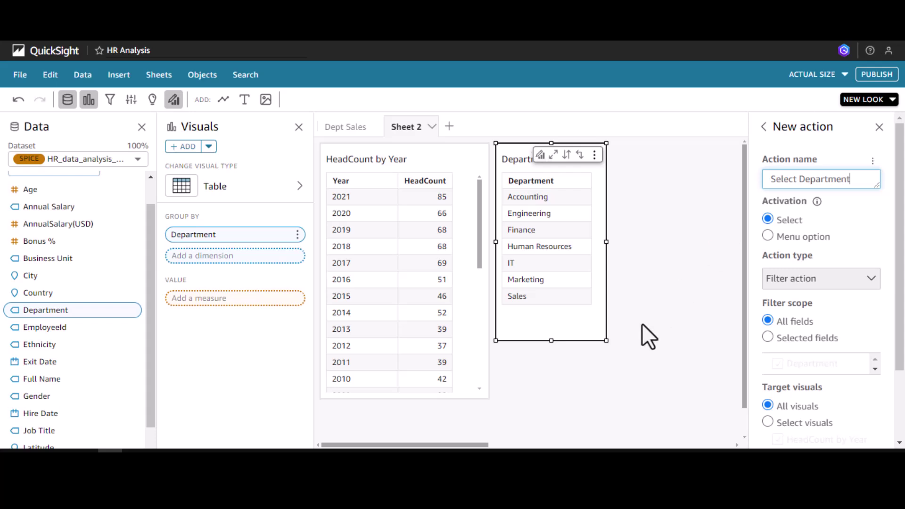
scroll(894, 313, "down", 3)
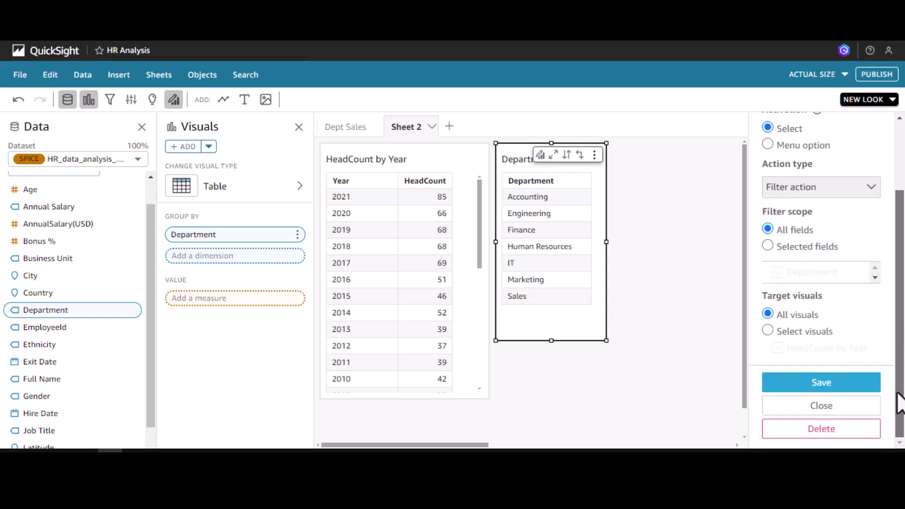
left_click(793, 333)
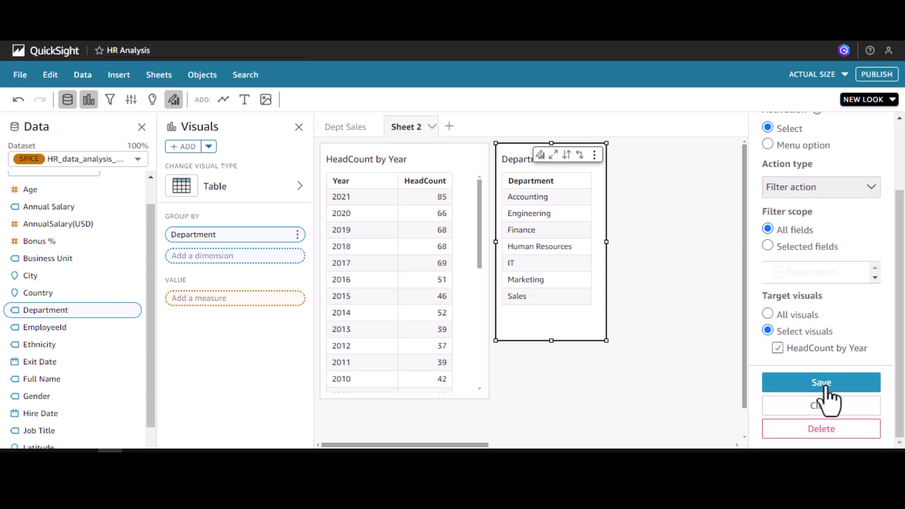
left_click(806, 387)
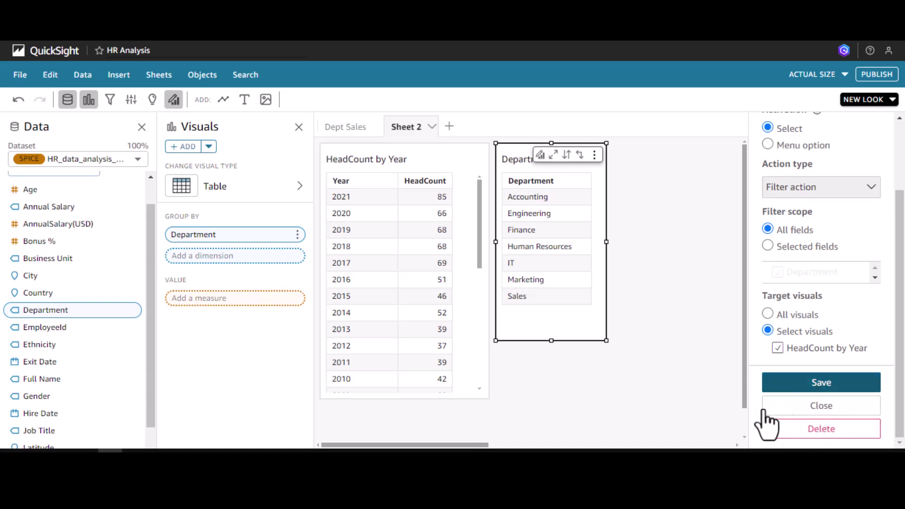
Step: Test the filter action by selecting Accounting, Engineering and Finance in the Department table and checking the yearly headcounts
left_click(530, 198)
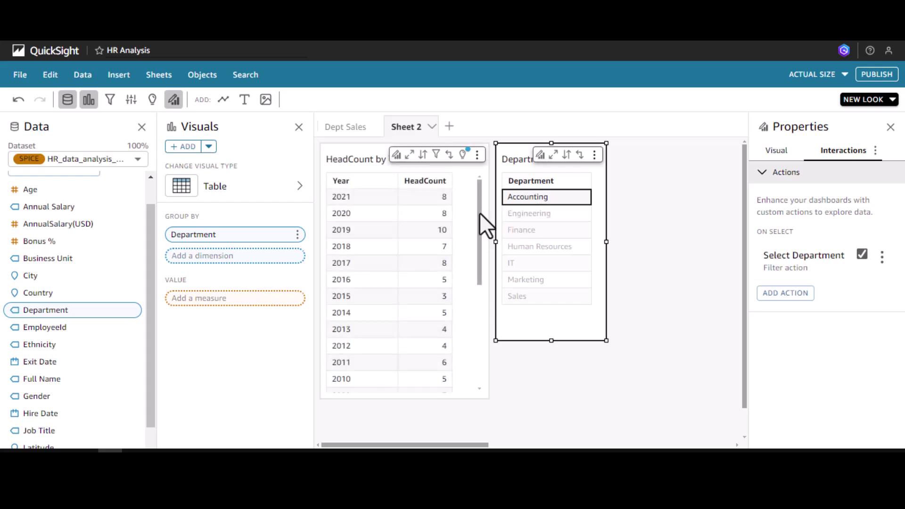
mouse_move(476, 213)
left_mouse_down()
mouse_move(478, 332)
mouse_move(482, 208)
left_mouse_up()
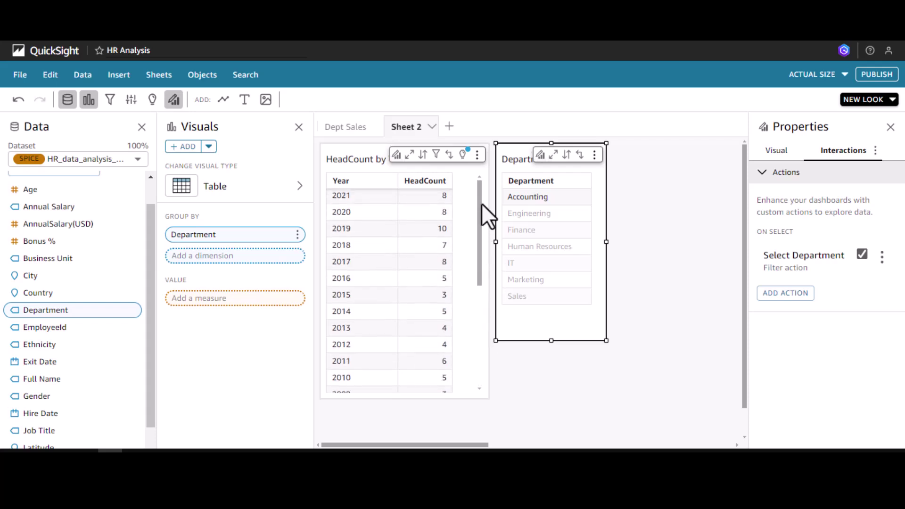
left_click(536, 216)
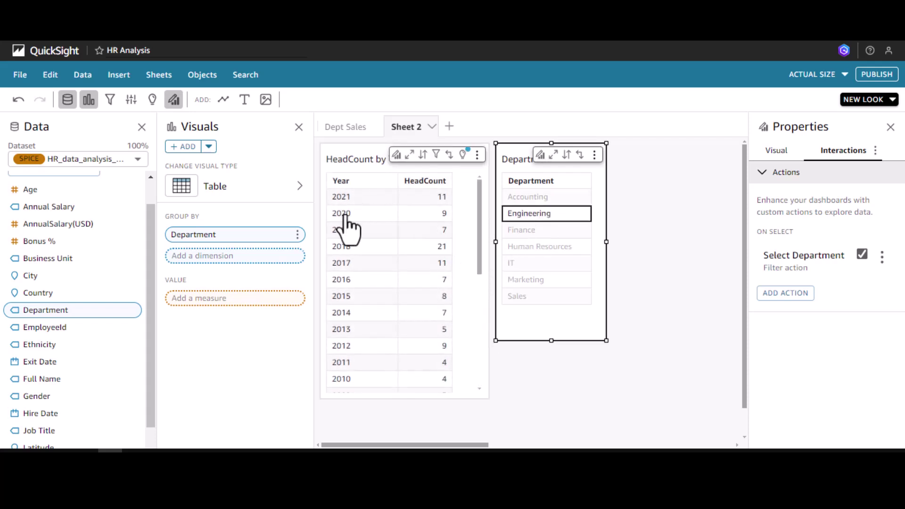
left_click(523, 230)
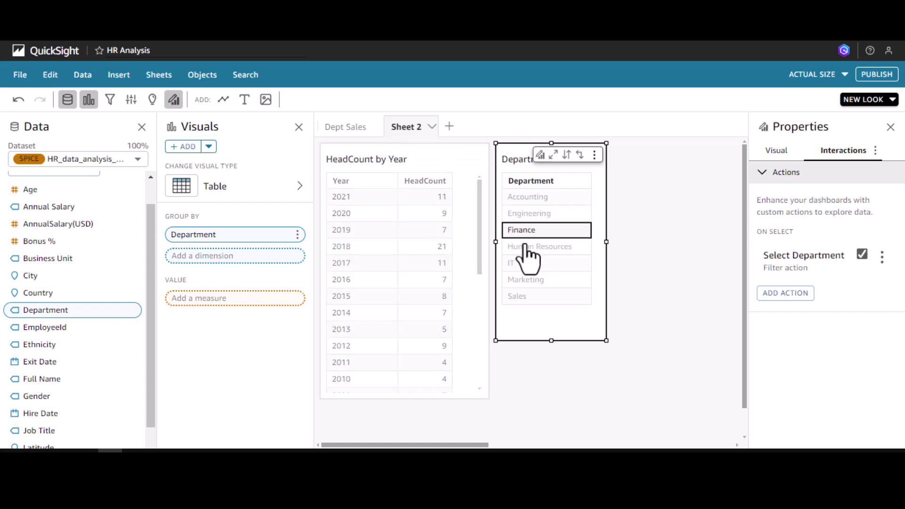
Step: Filter HeadCount by Year to the Sales department, and start conditional formatting for that table's HeadCount column
left_click(518, 295)
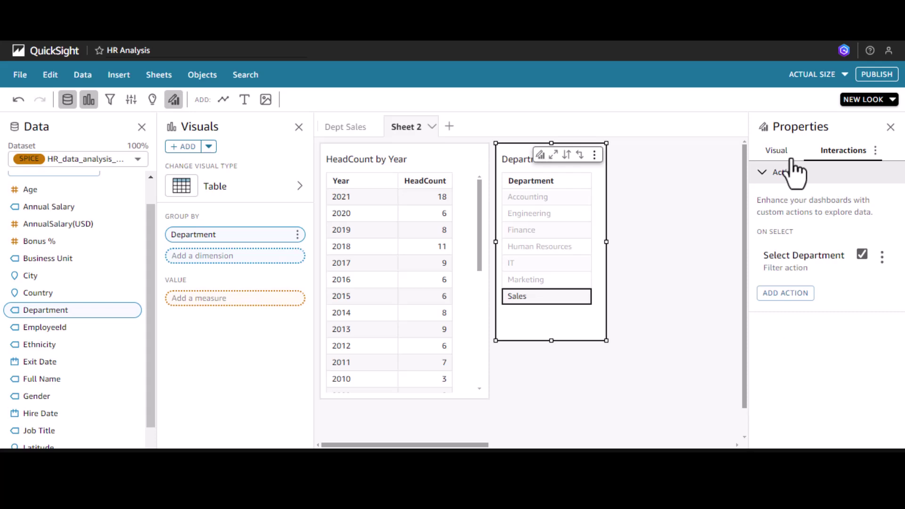
left_click(774, 151)
left_click(763, 317)
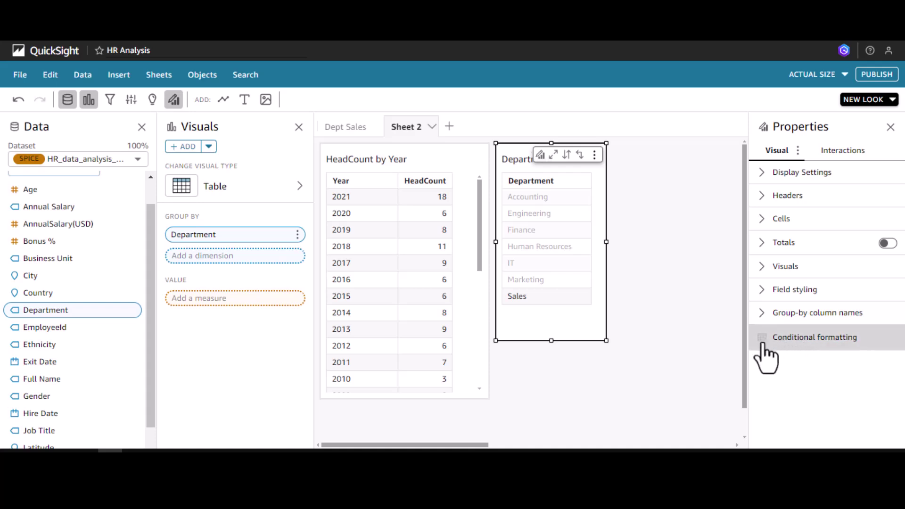
left_click(473, 298)
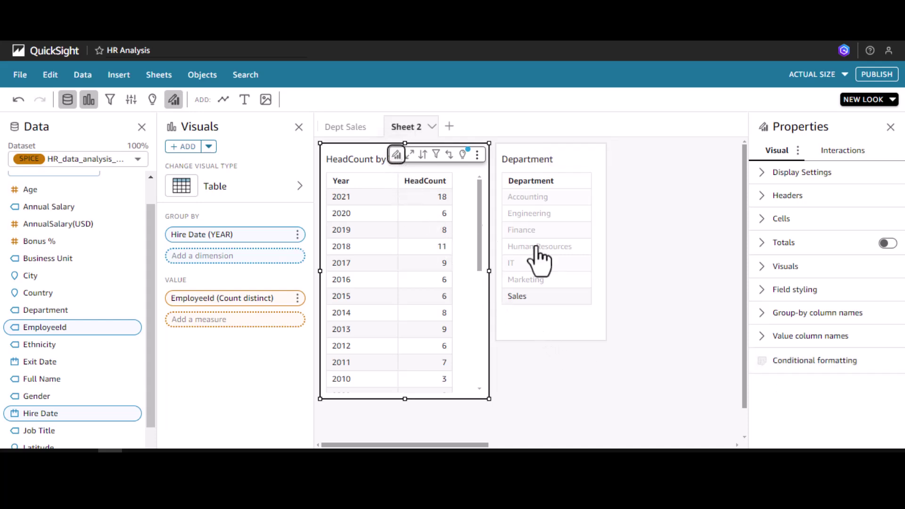
left_click(815, 360)
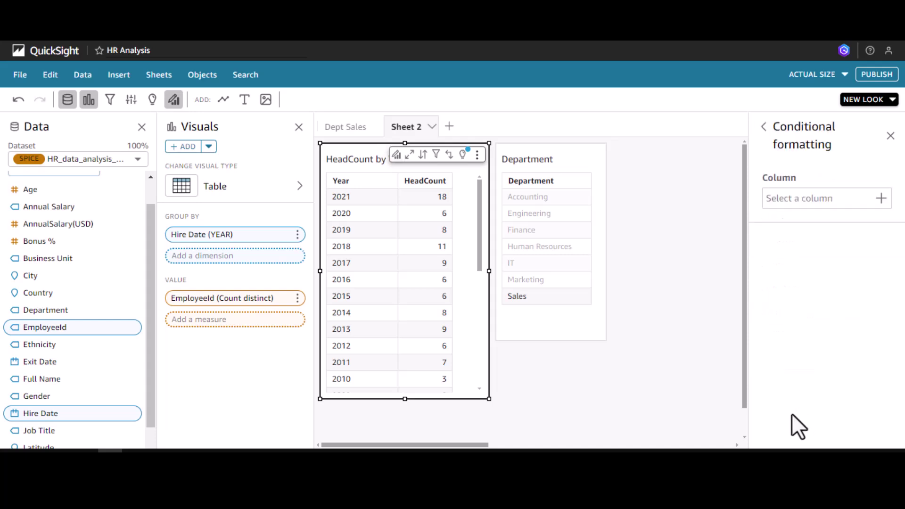
left_click(877, 205)
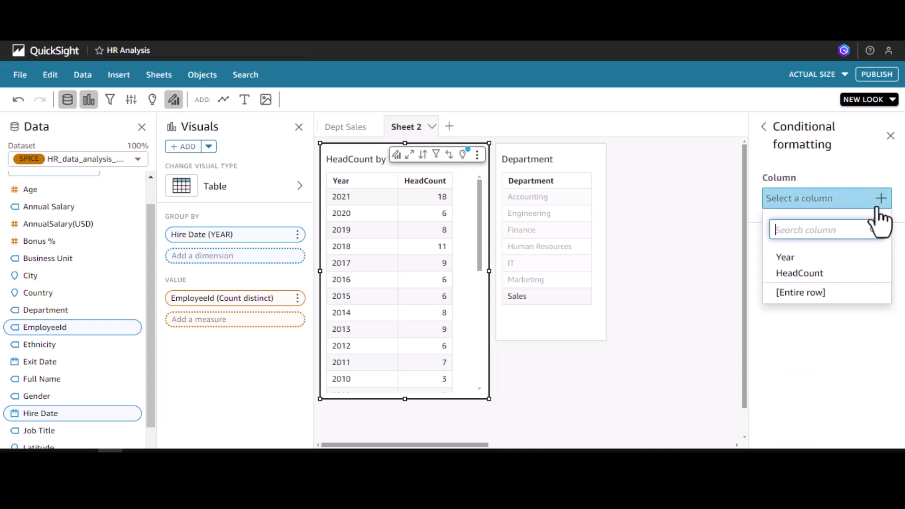
left_click(803, 274)
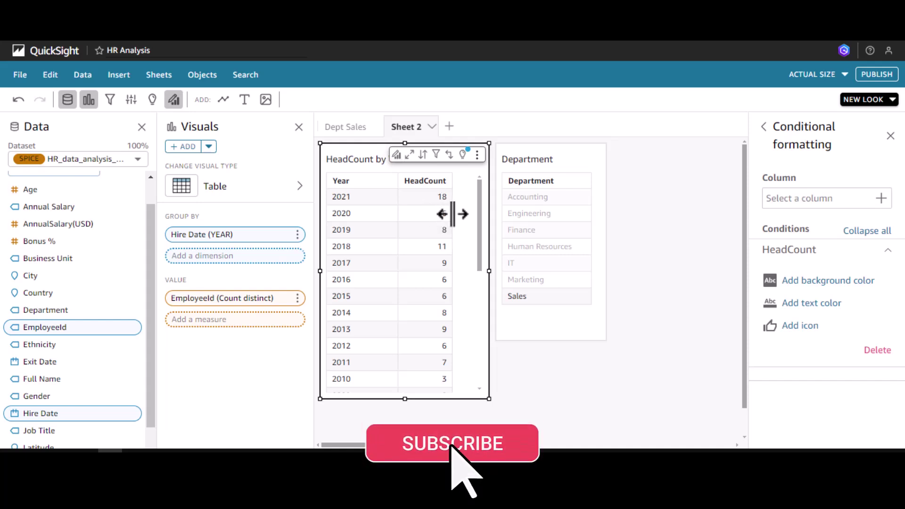
left_click(810, 283)
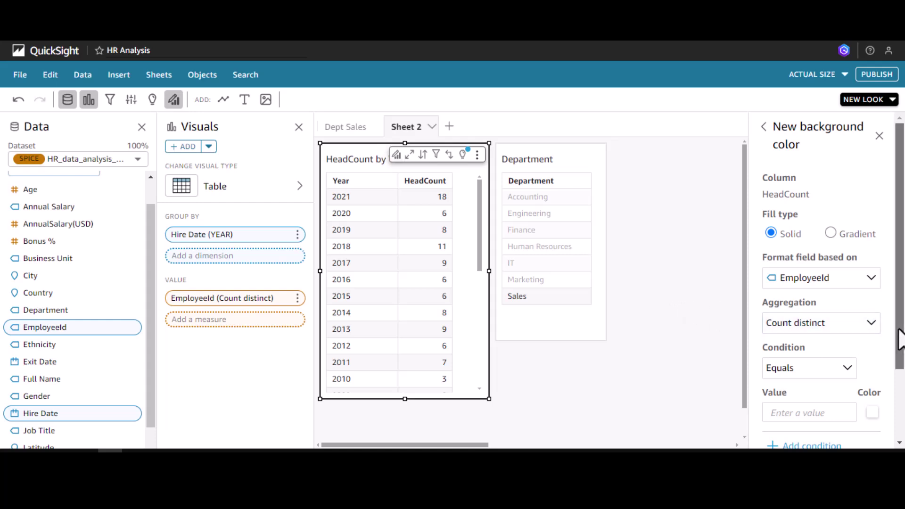
left_click_drag(898, 339, 898, 384)
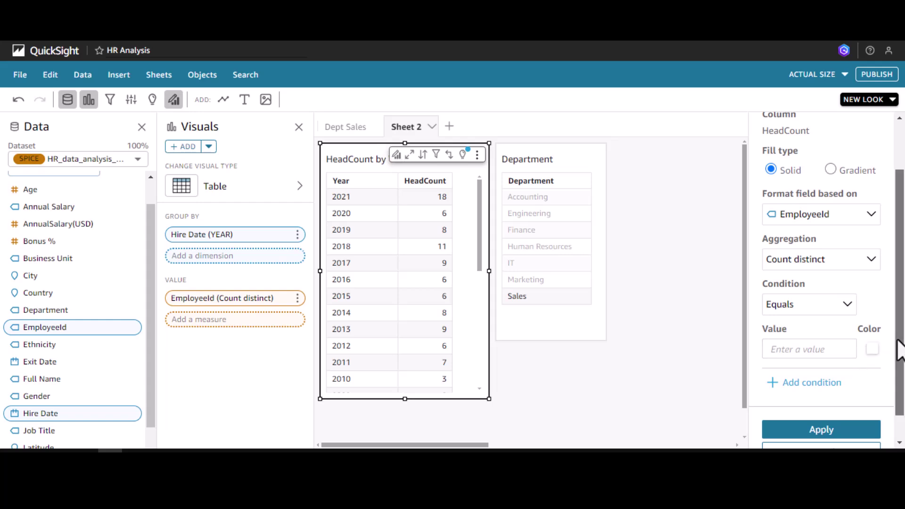
scroll(895, 357, "down", 1)
left_click_drag(902, 353, 903, 298)
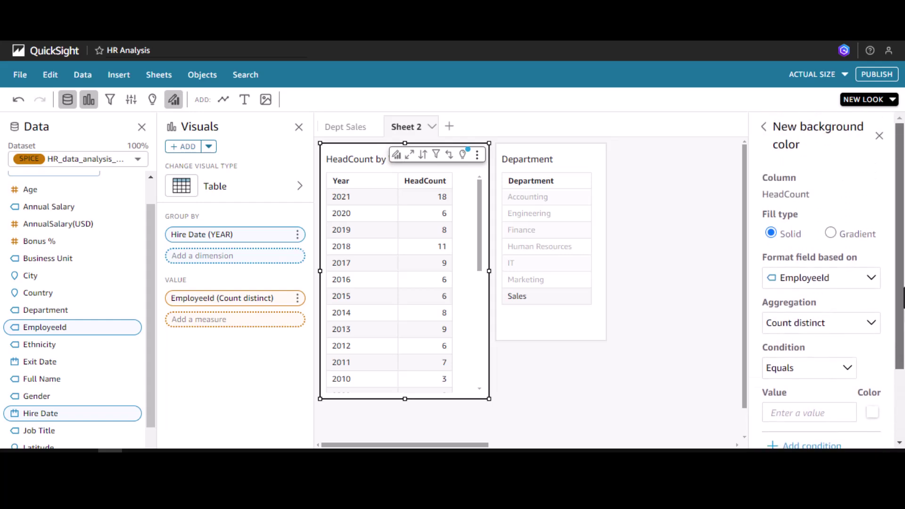
left_click(763, 126)
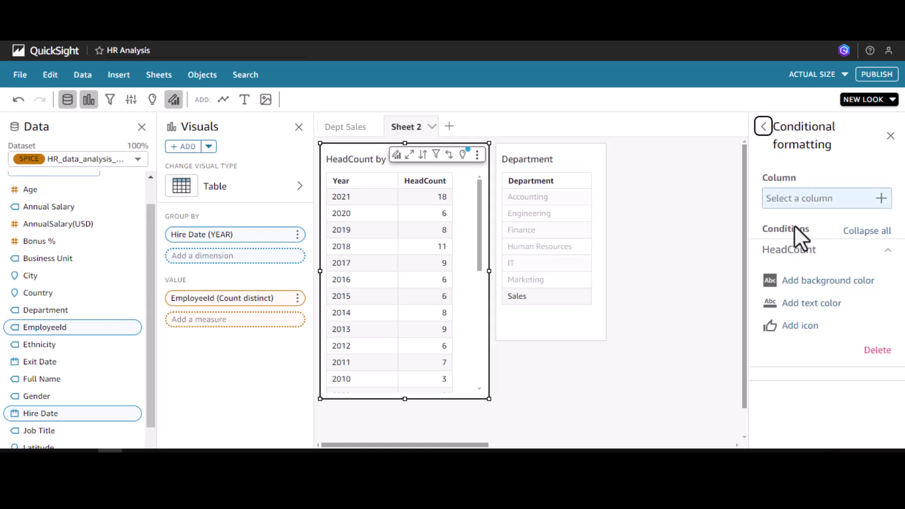
Step: Add a Gradient background color to the HeadCount column, based on the EmployeeId field with Count distinct aggregation
left_click(801, 282)
left_click_drag(900, 264, 903, 289)
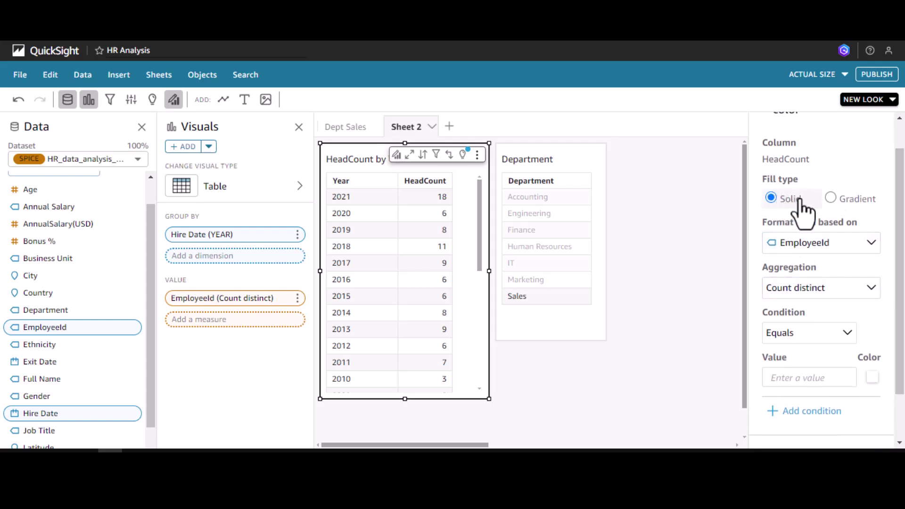
left_click(832, 199)
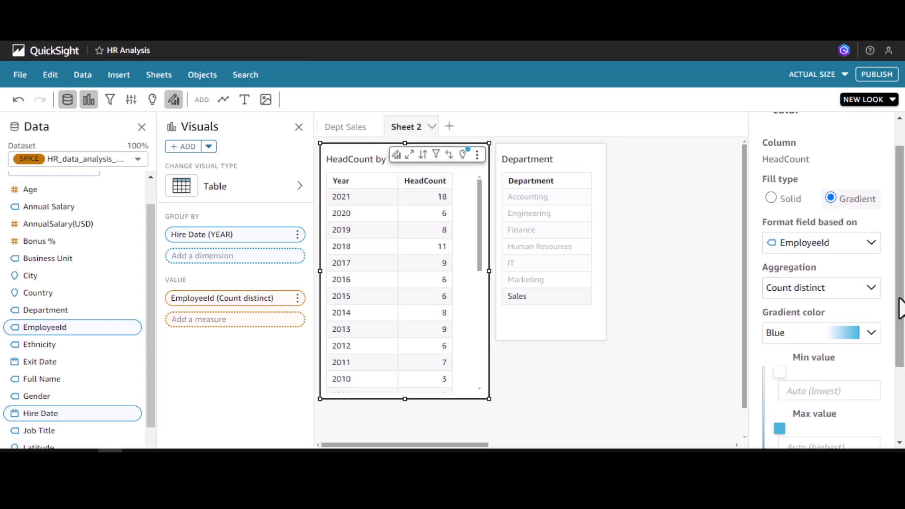
left_click_drag(900, 299, 900, 346)
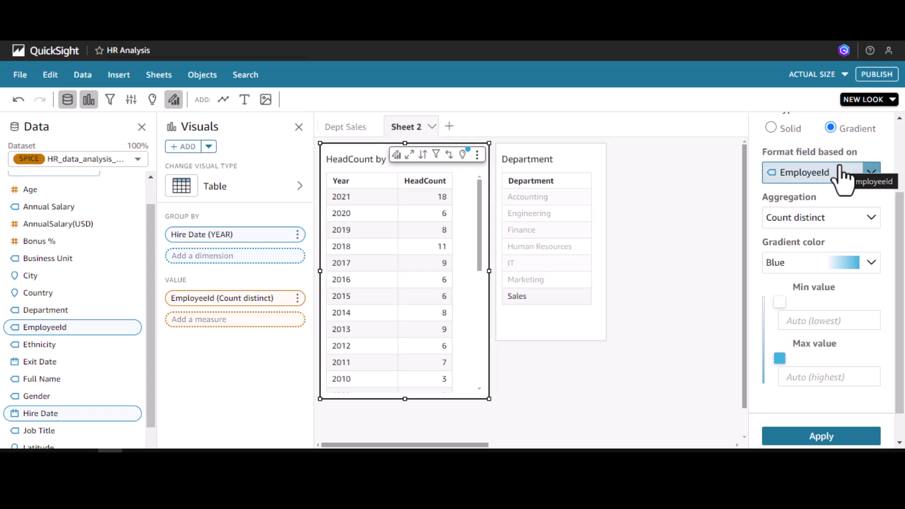
left_click(871, 173)
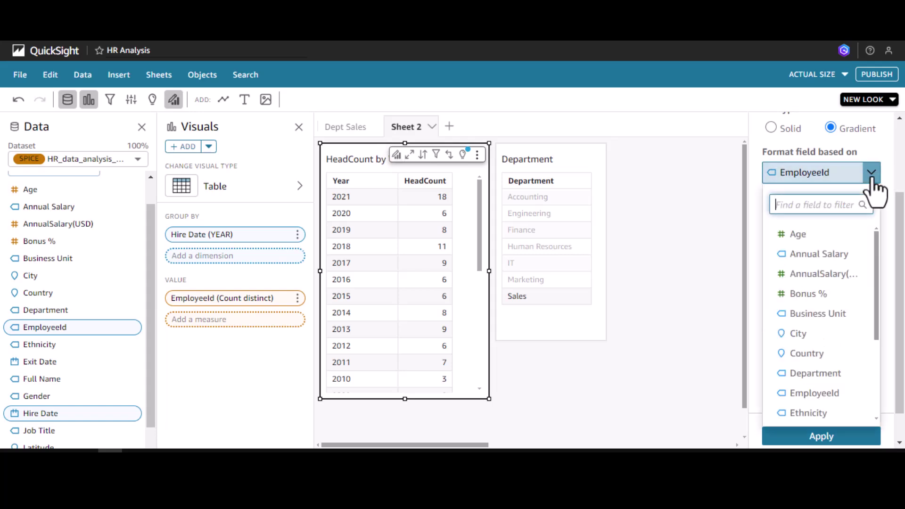
left_click(871, 178)
left_click(871, 177)
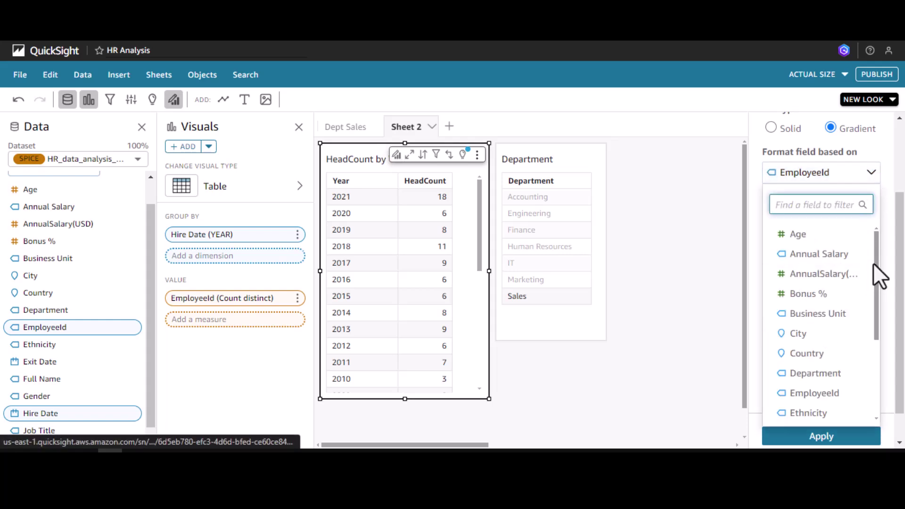
left_click_drag(875, 263, 873, 319)
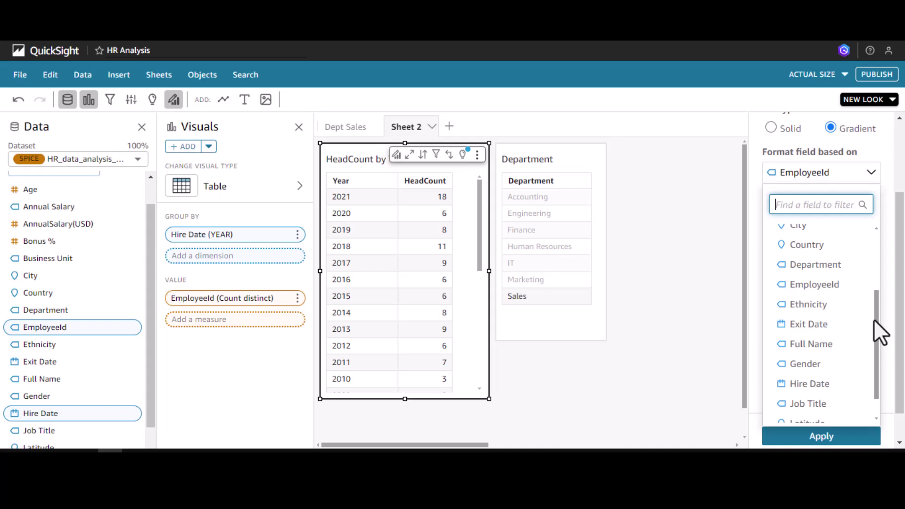
left_click(820, 286)
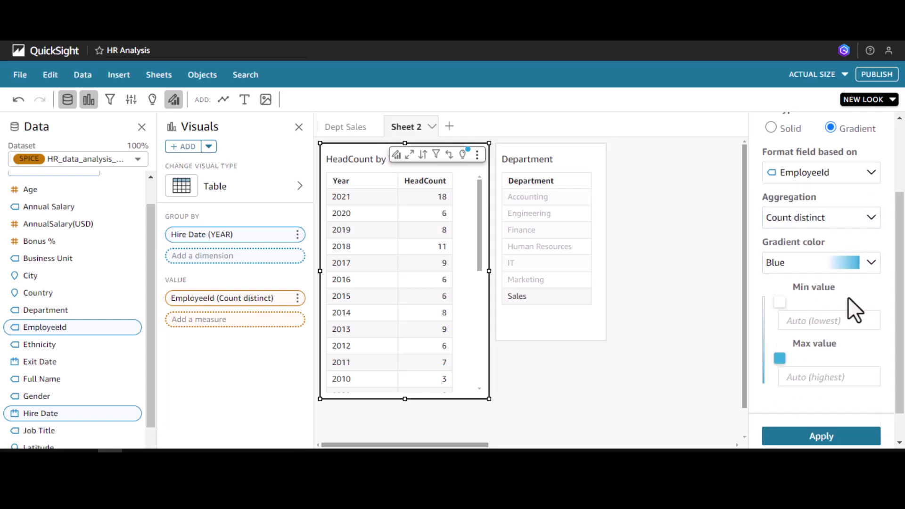
Step: Set the gradient's minimum value color to red and maximum value color to green, and apply it to the HeadCount column
left_click(780, 305)
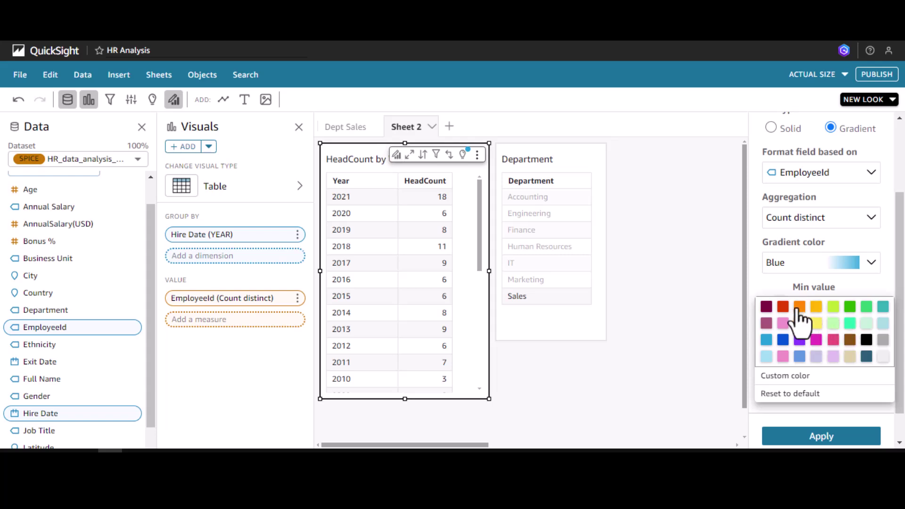
left_click(783, 307)
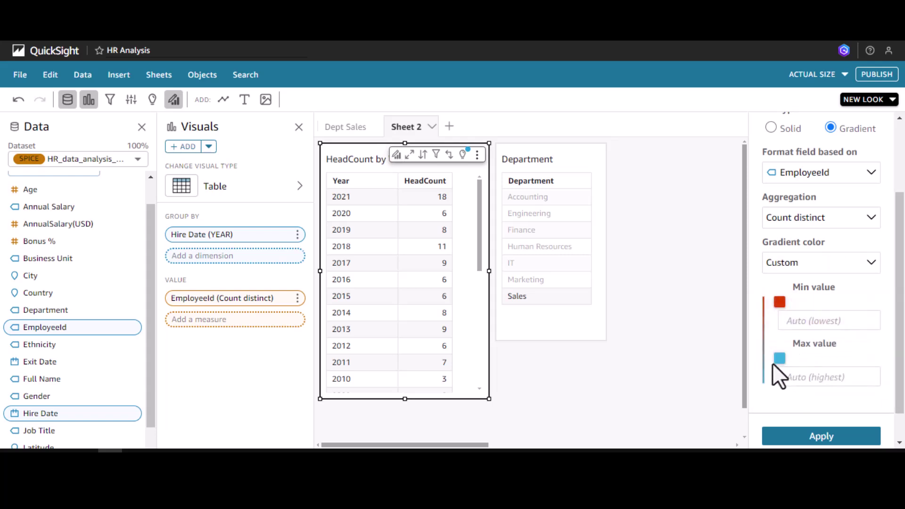
left_click(778, 357)
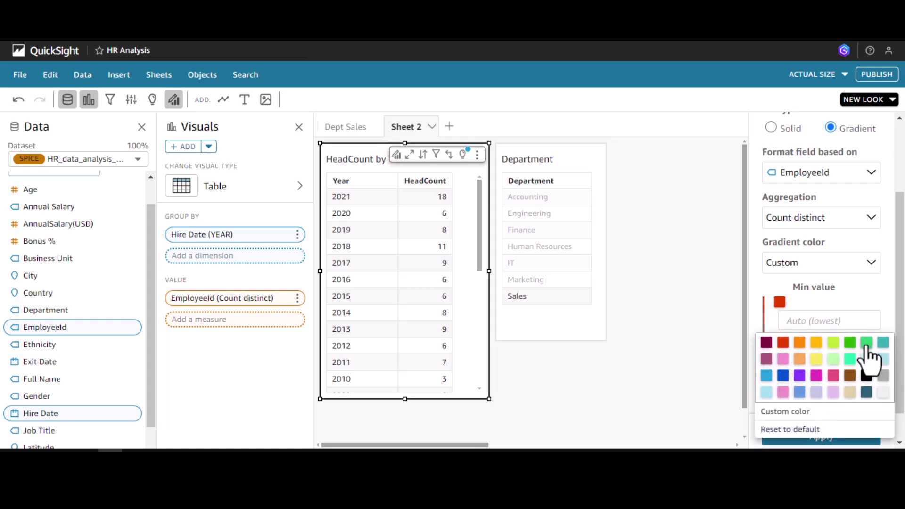
left_click(849, 342)
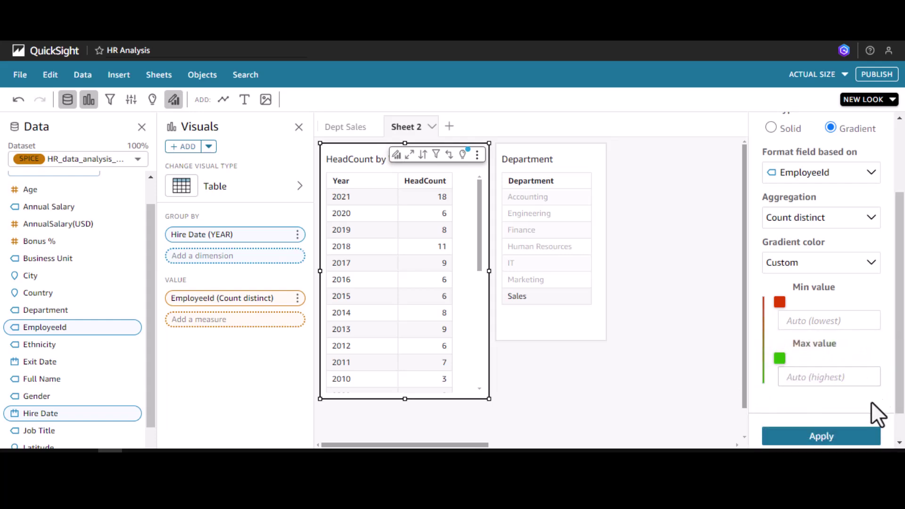
left_click(838, 442)
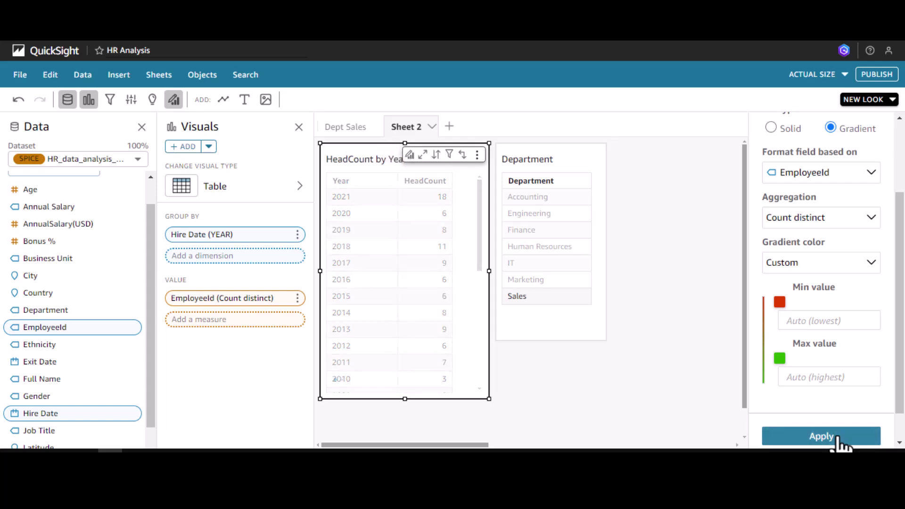
left_click_drag(480, 228, 496, 201)
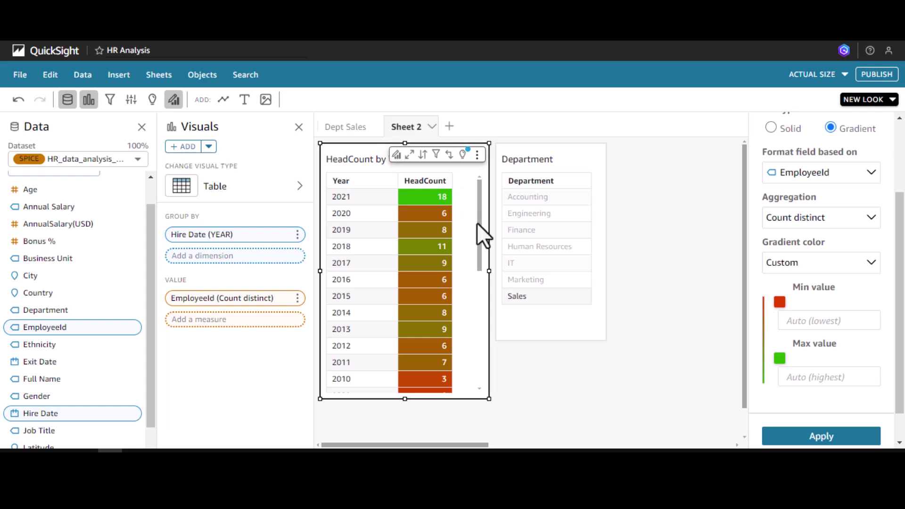
left_click_drag(476, 223, 502, 203)
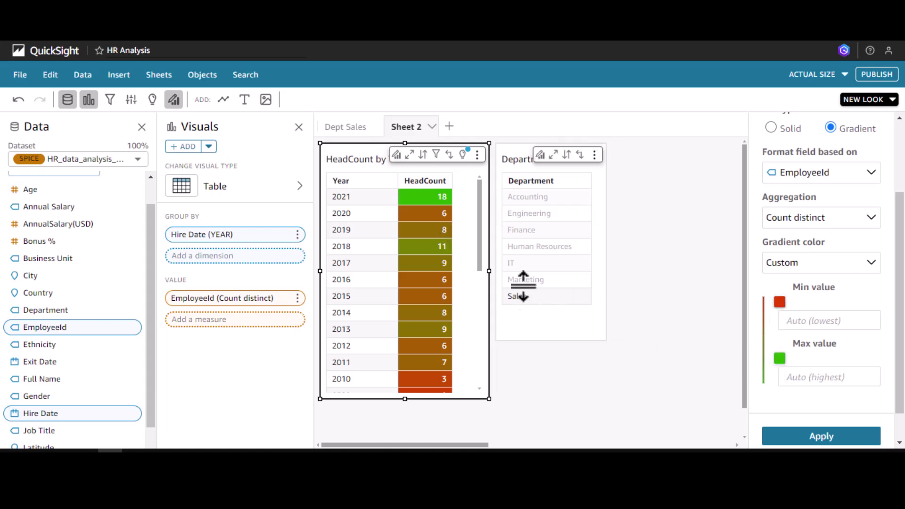
left_click_drag(479, 258, 495, 247)
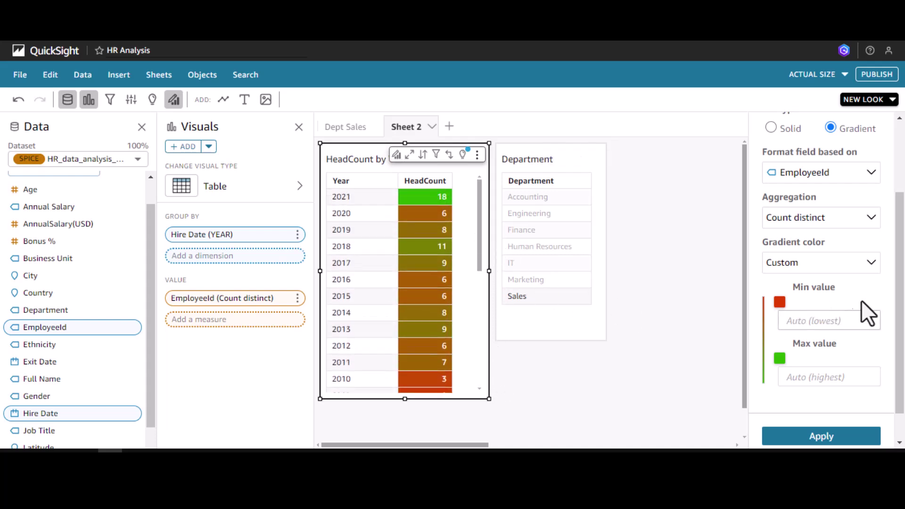
Step: Switch the fill type of the HeadCount background color to Solid
left_click_drag(900, 299, 902, 245)
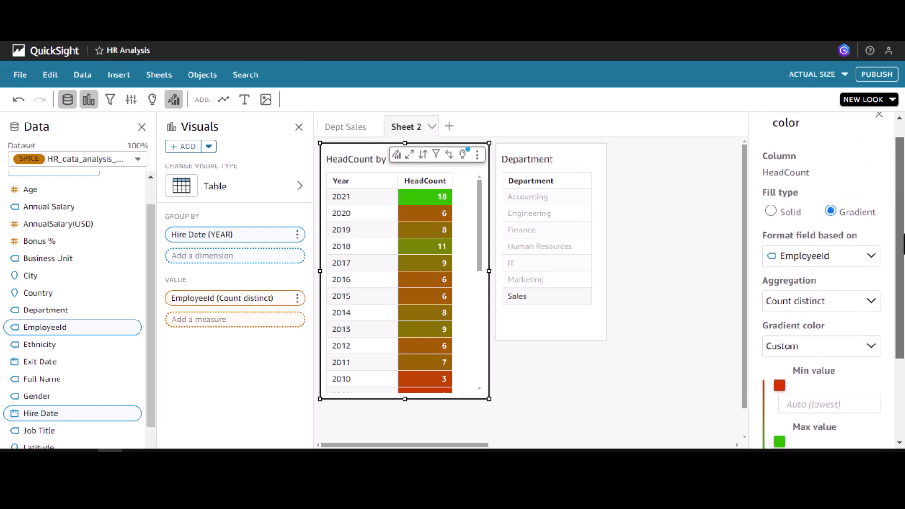
left_click(786, 213)
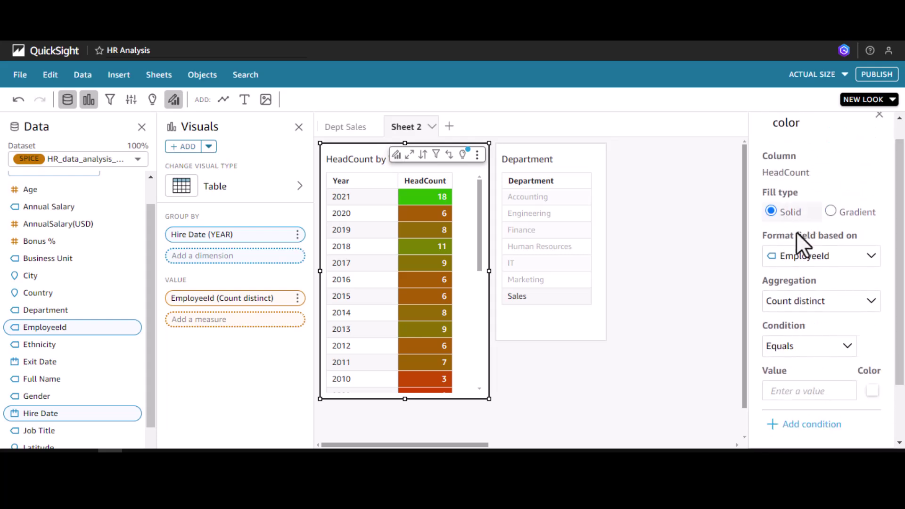
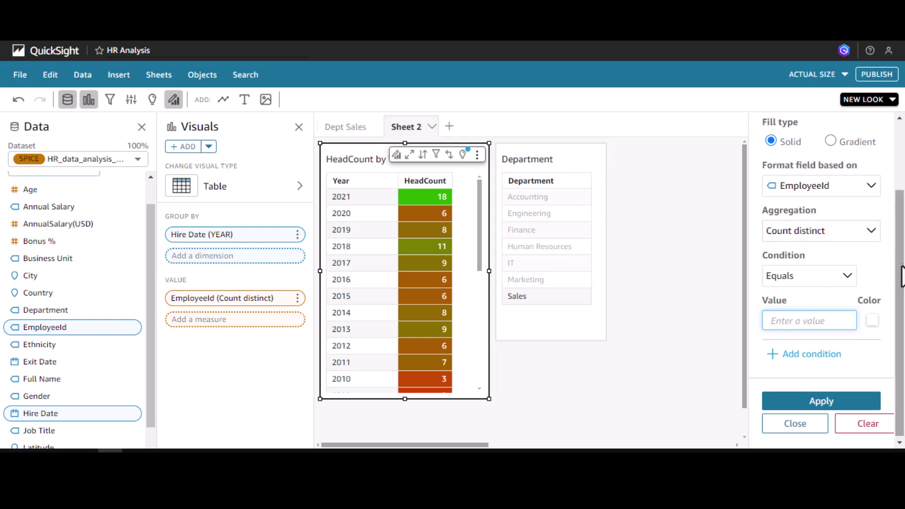
left_click_drag(898, 262, 904, 201)
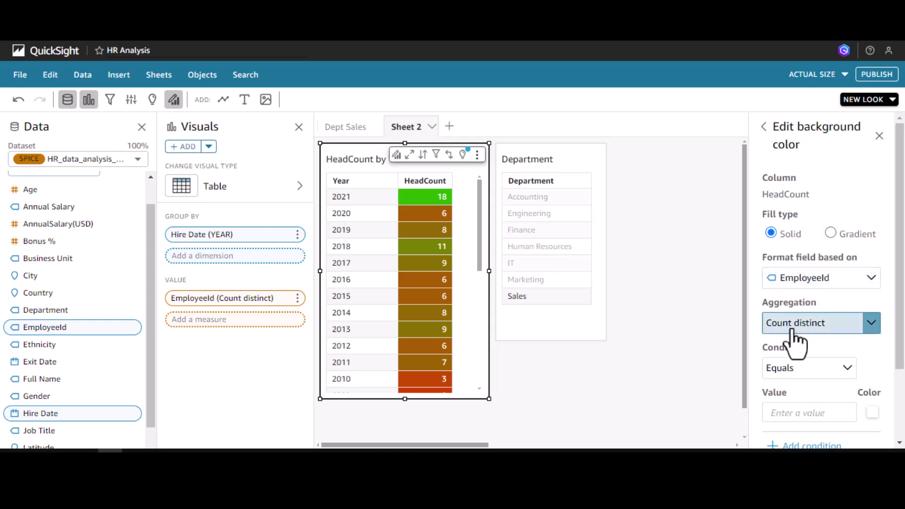
left_click_drag(899, 343, 894, 397)
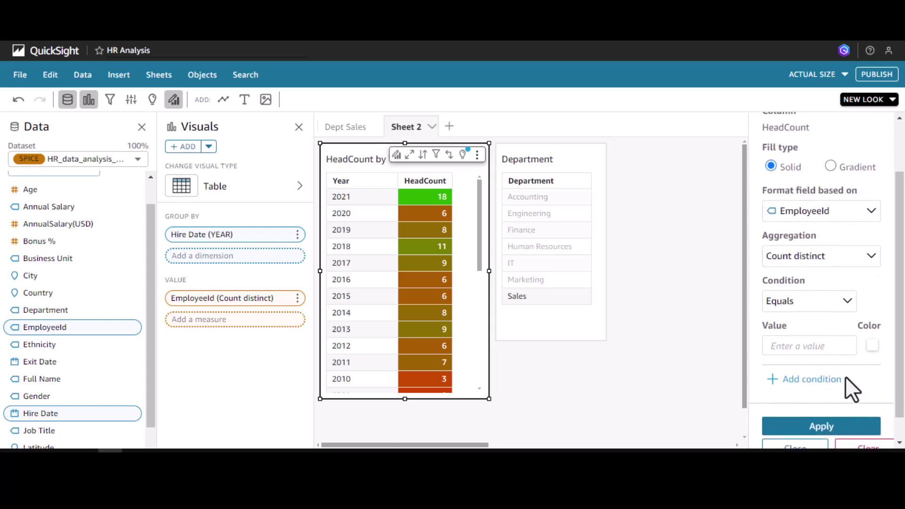
Step: Define the solid fill condition as Greater than or equal to 15, with a light green color
left_click(793, 347)
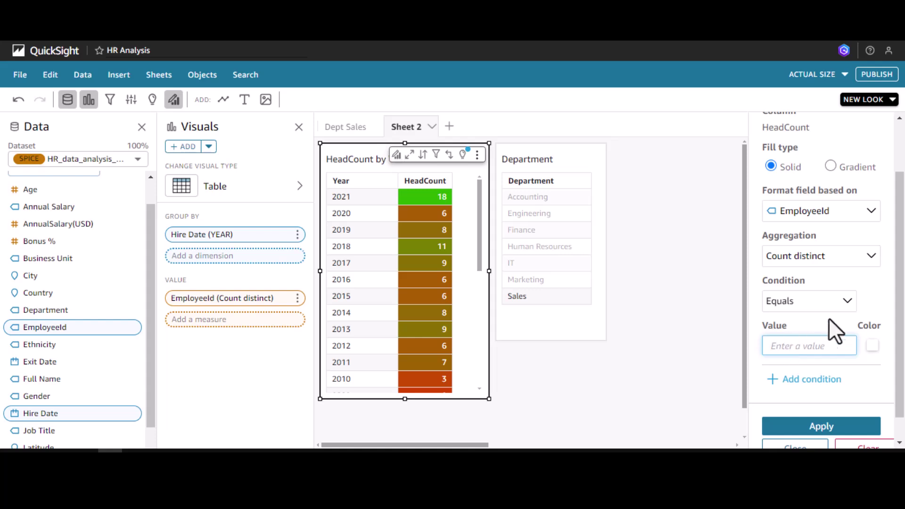
left_click(847, 302)
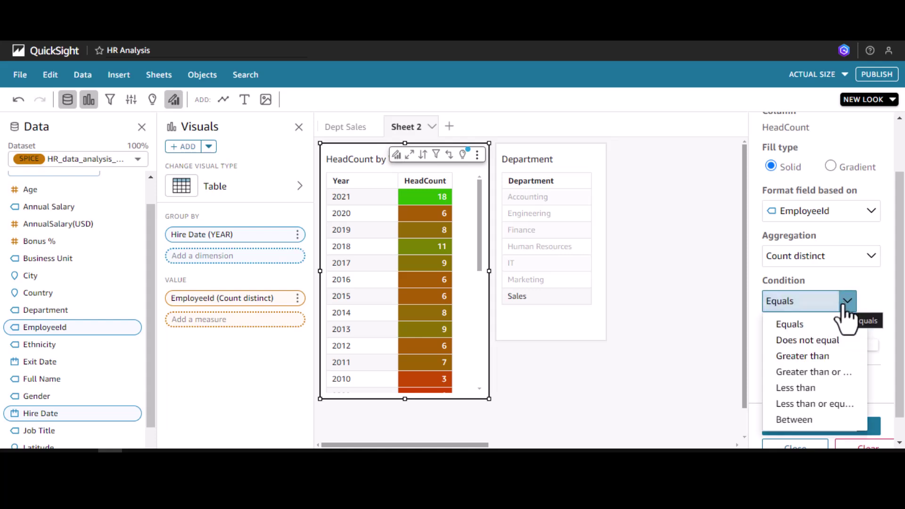
left_click(806, 373)
left_click(794, 344)
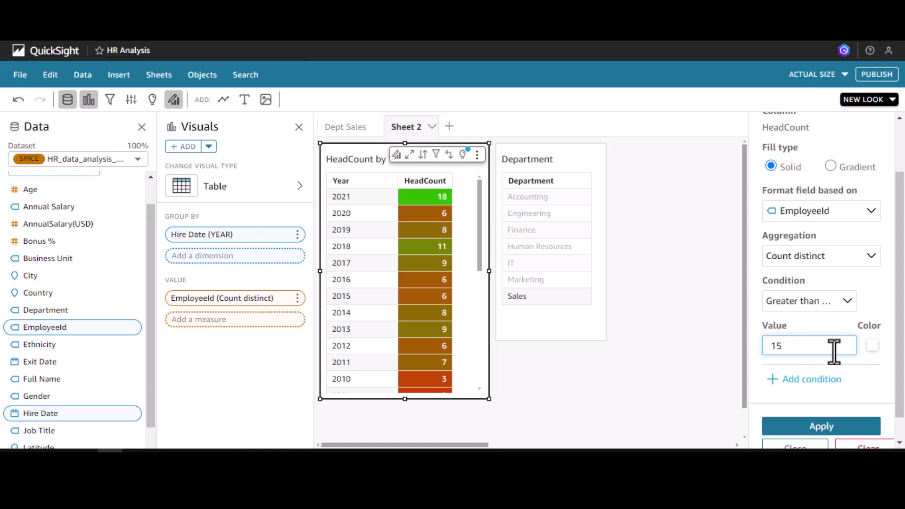
left_click(871, 346)
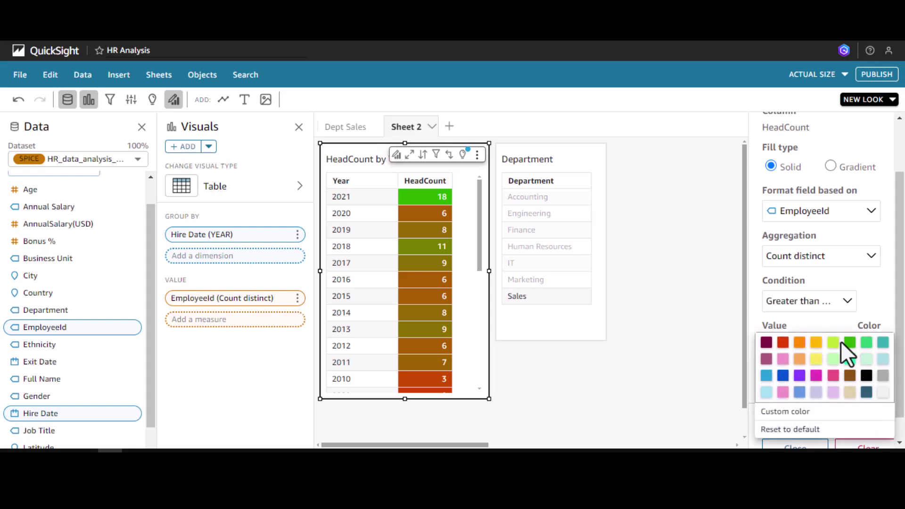
left_click(866, 343)
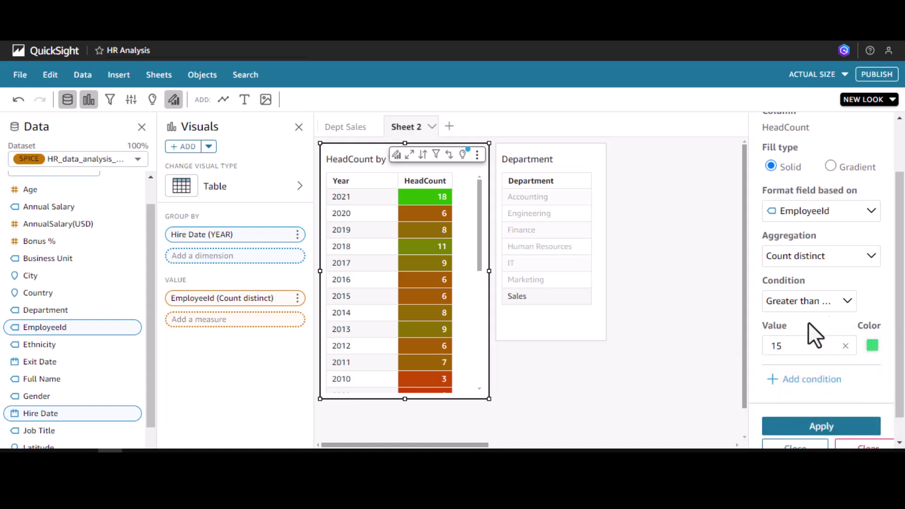
Step: Add a second background condition to the HeadCount column, Between 10 and 14, with a light yellow color
left_click(868, 257)
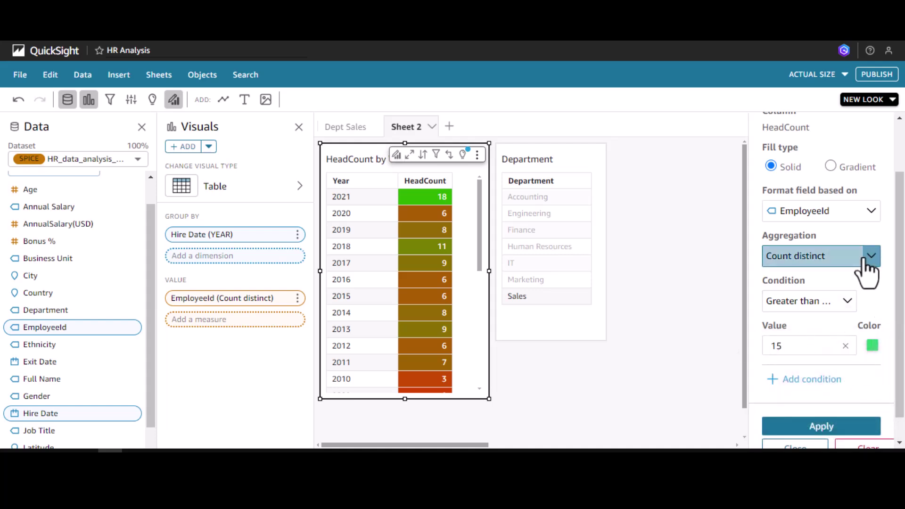
left_click(801, 380)
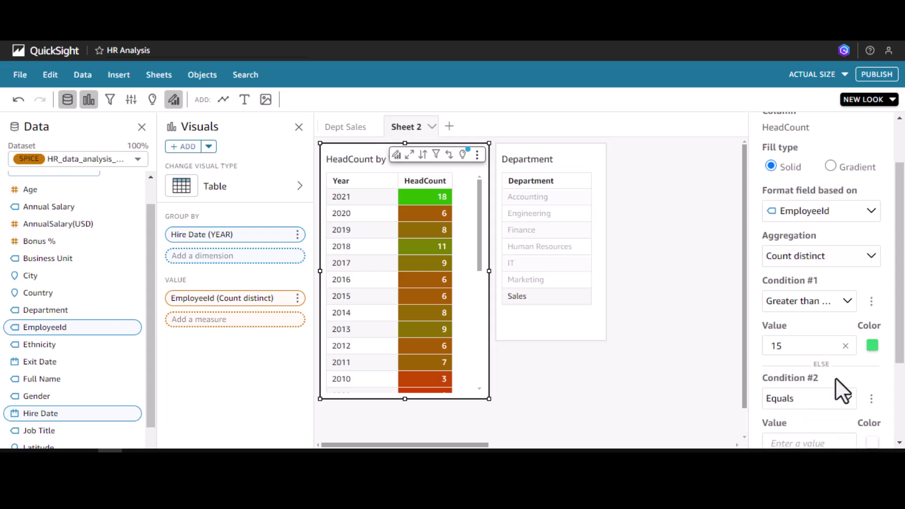
left_click_drag(900, 354, 895, 430)
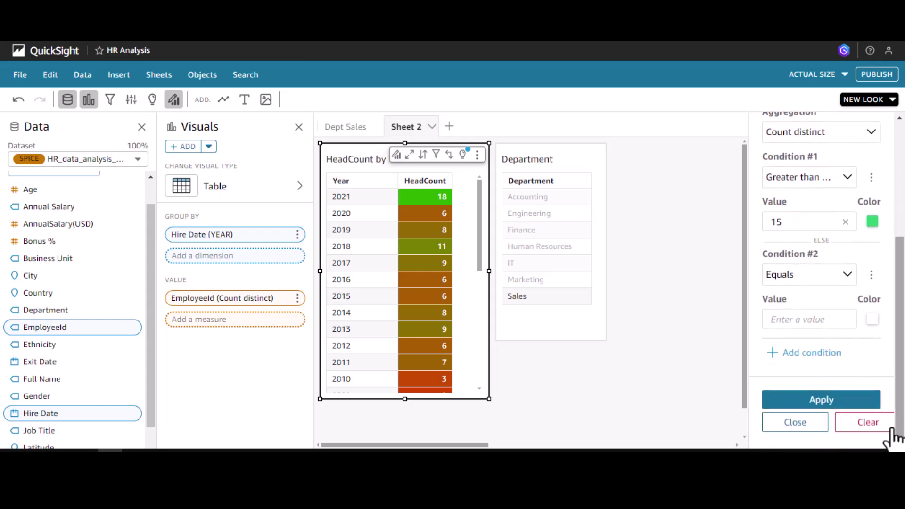
left_click(846, 276)
left_click(844, 277)
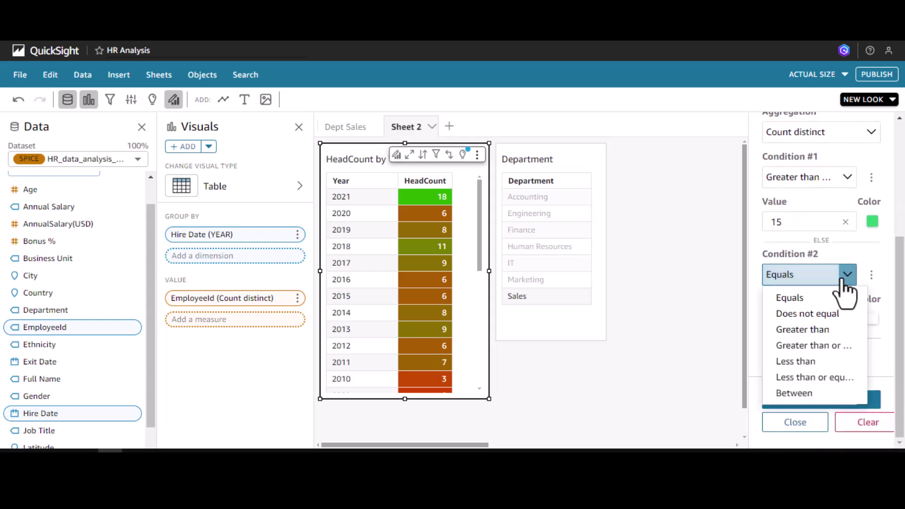
left_click(803, 394)
left_click(803, 319)
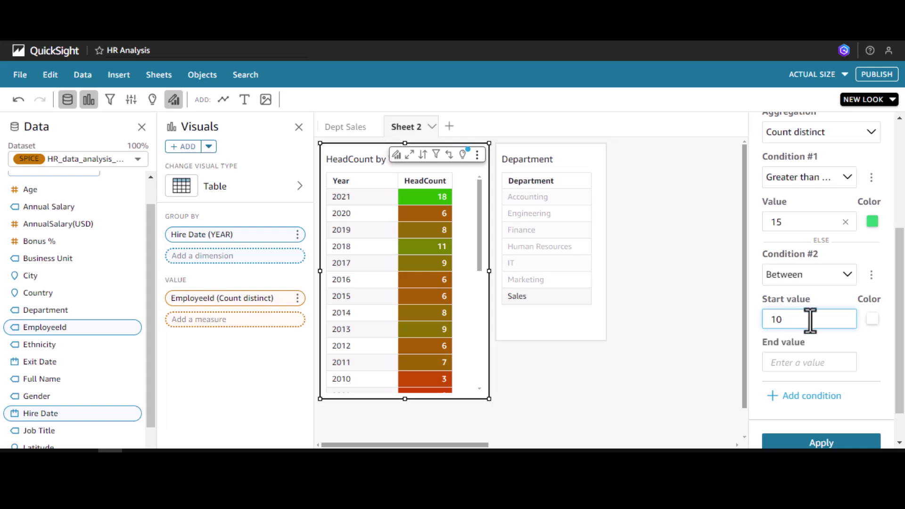
left_click(785, 363)
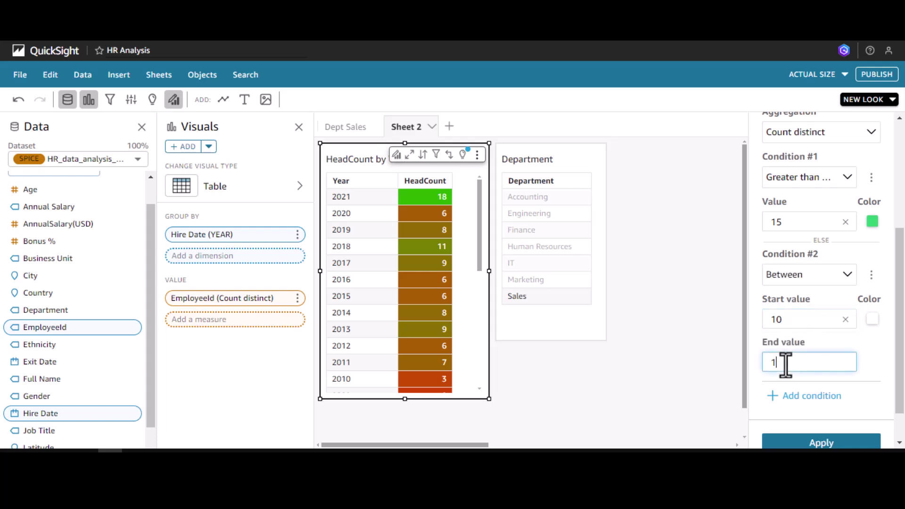
left_click(872, 319)
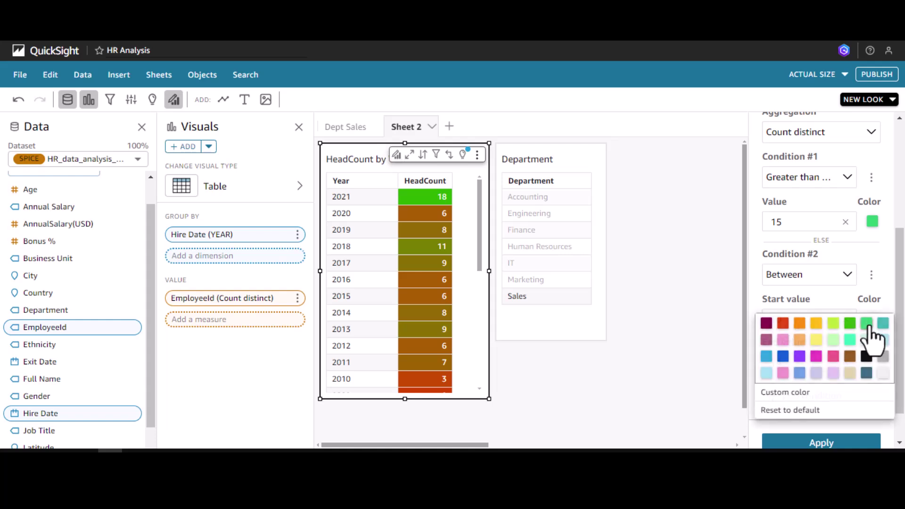
left_click(817, 341)
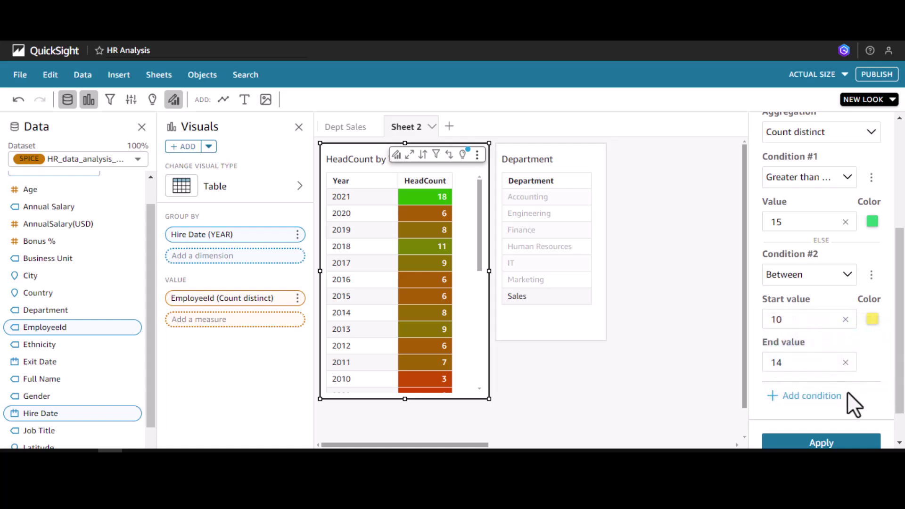
Step: Add a third background condition, Less than or equal to 9 in red, and apply the solid fill conditions to the HeadCount column
left_click(818, 399)
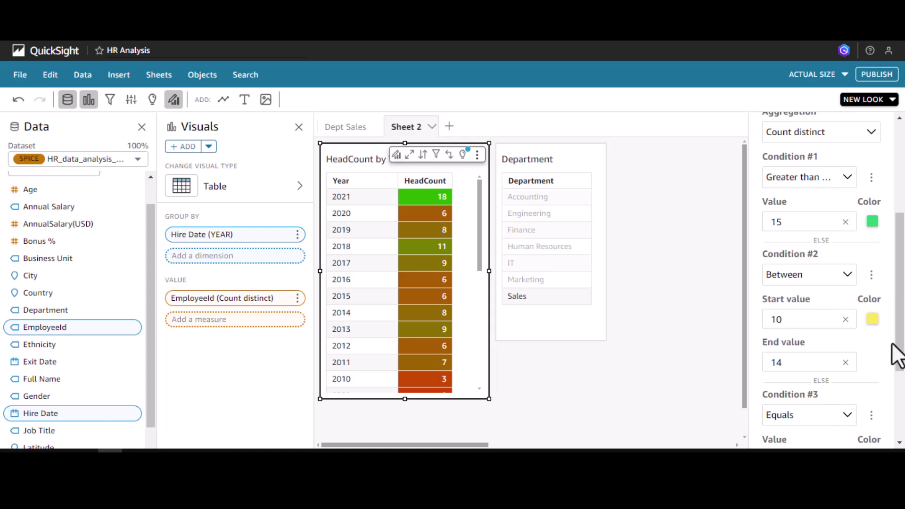
scroll(867, 358, "down", 3)
left_click(807, 306)
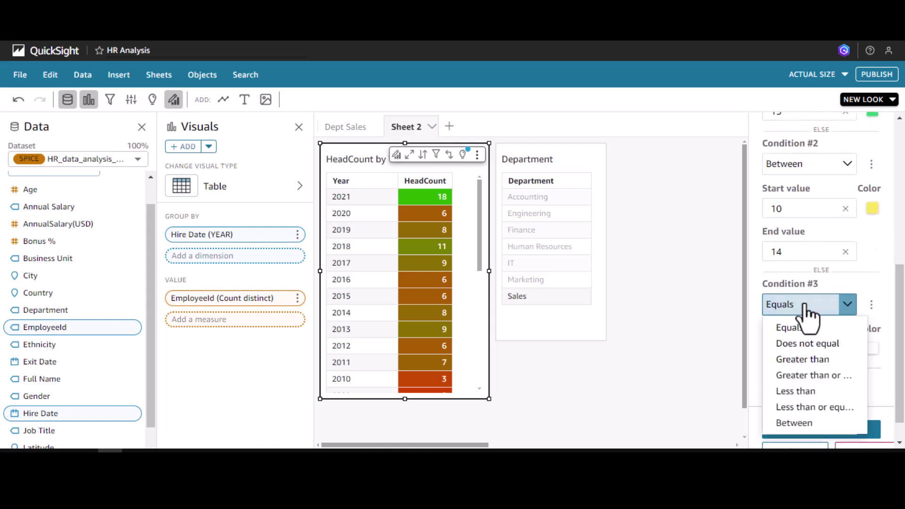
left_click(807, 408)
left_click(791, 349)
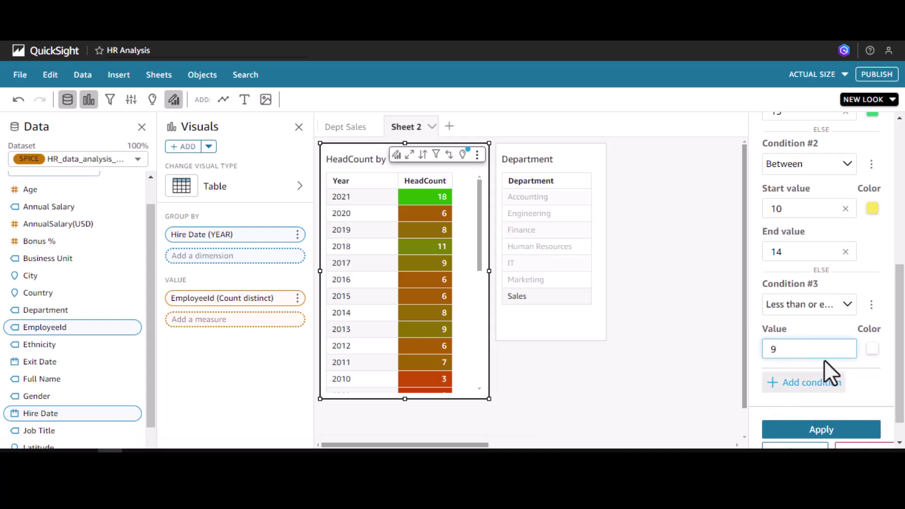
left_click(872, 349)
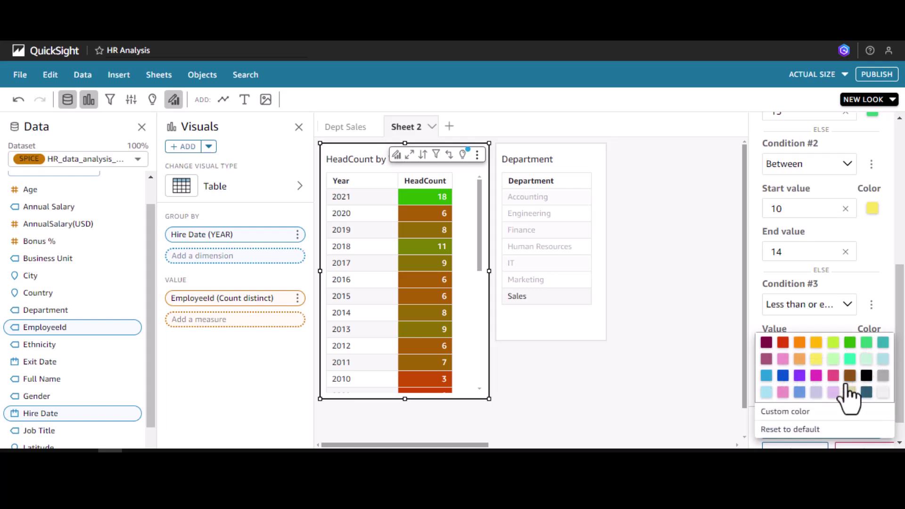
left_click(782, 344)
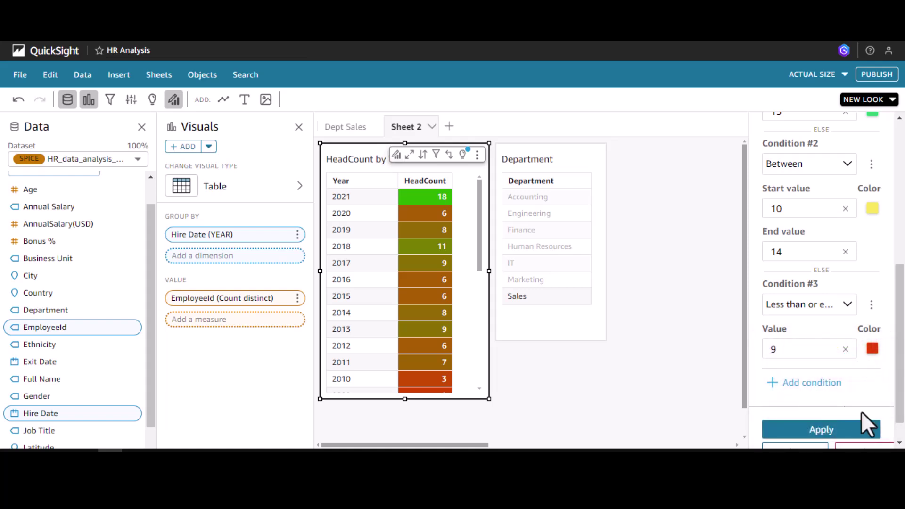
left_click(832, 429)
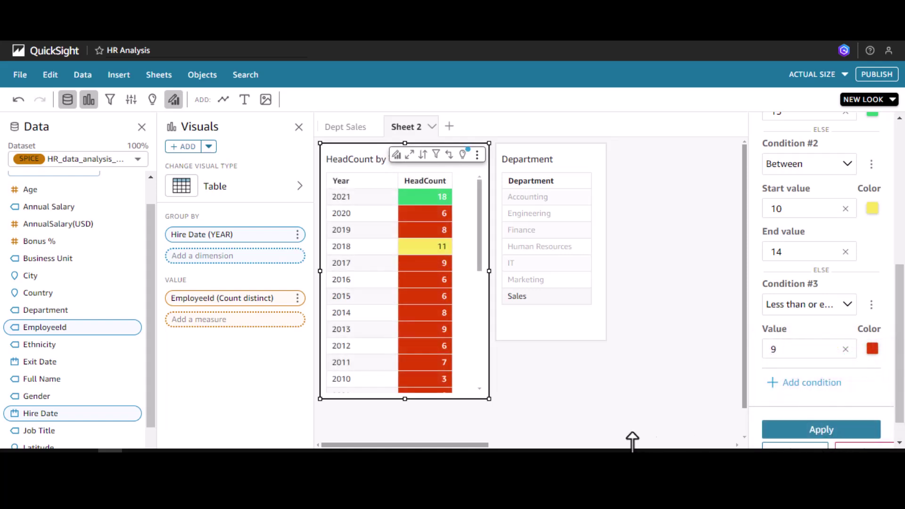
left_click_drag(477, 241, 484, 209)
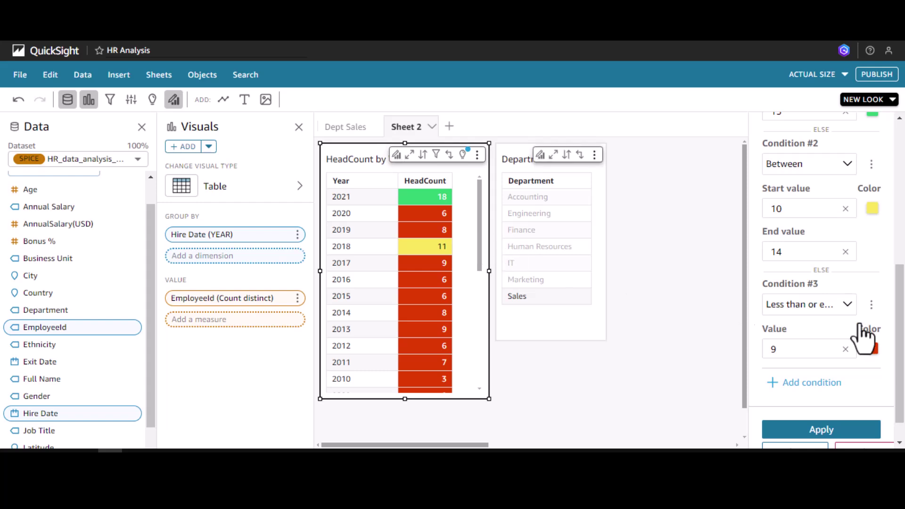
Step: Return to the conditional formatting overview and delete the solid background formatting from the HeadCount column
left_click_drag(900, 372, 801, 118)
left_click(763, 132)
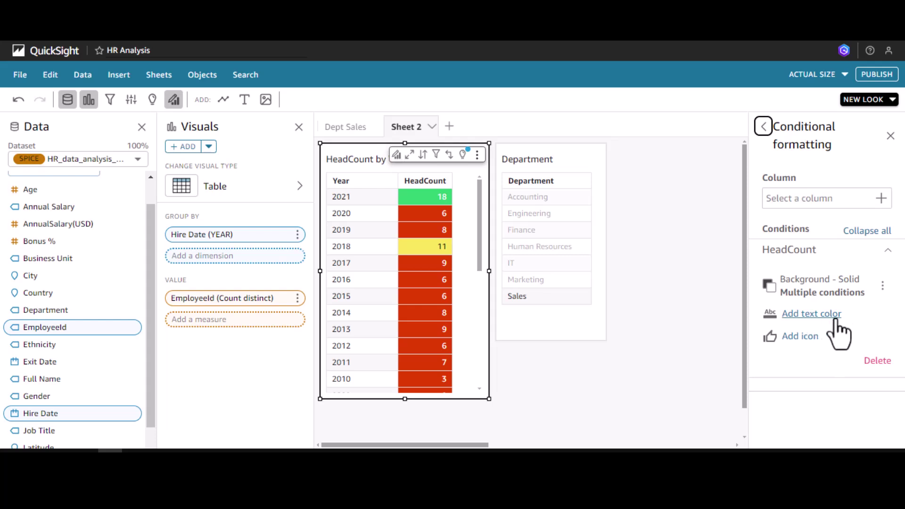
left_click(880, 286)
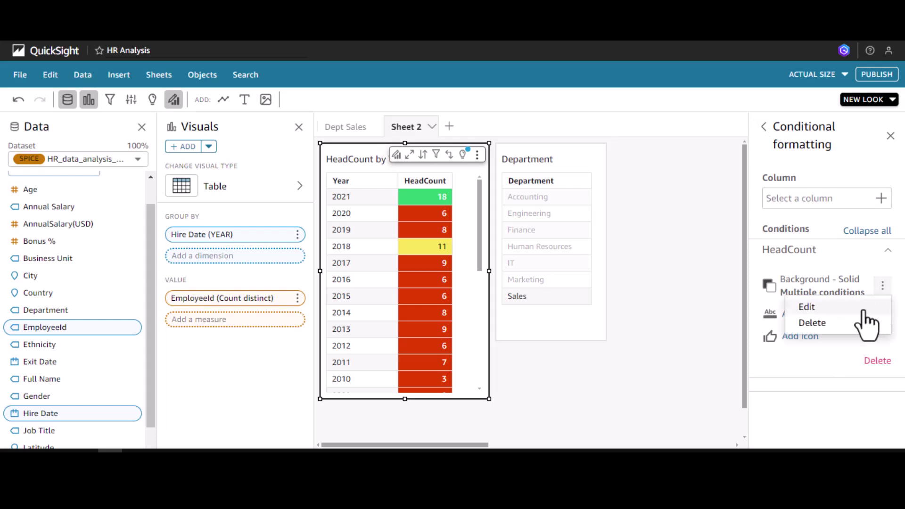
left_click(822, 326)
Step: Add a Solid text color to the HeadCount column with the condition Greater than or equal to 15 in light green
left_click(820, 304)
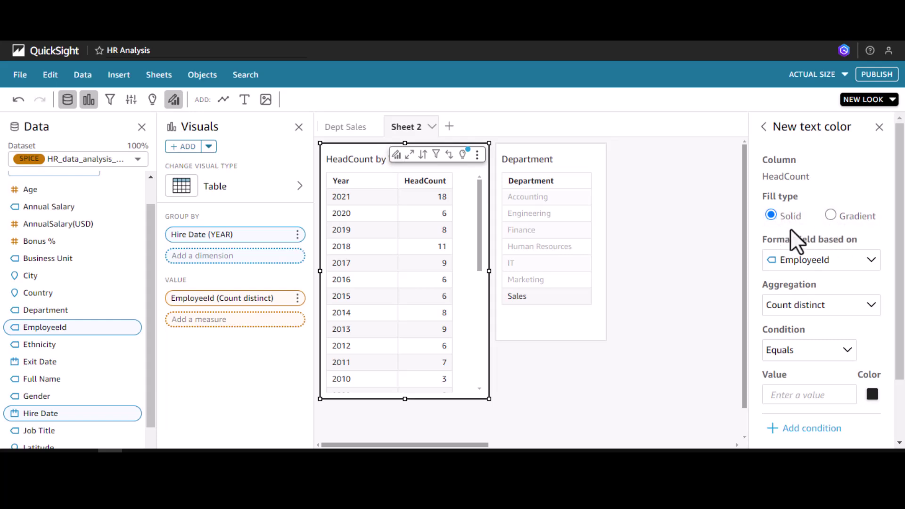
left_click_drag(903, 292, 900, 342)
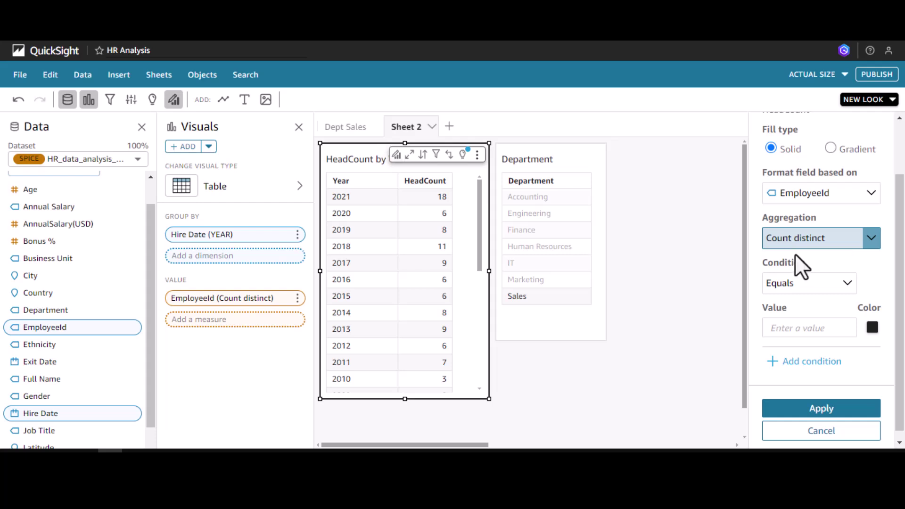
left_click(832, 287)
left_click(799, 354)
left_click(798, 329)
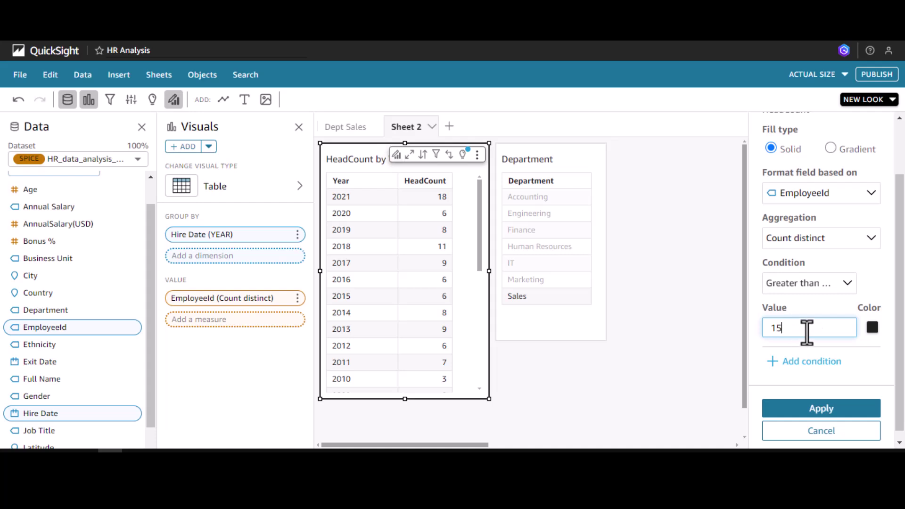
type("15")
left_click(872, 327)
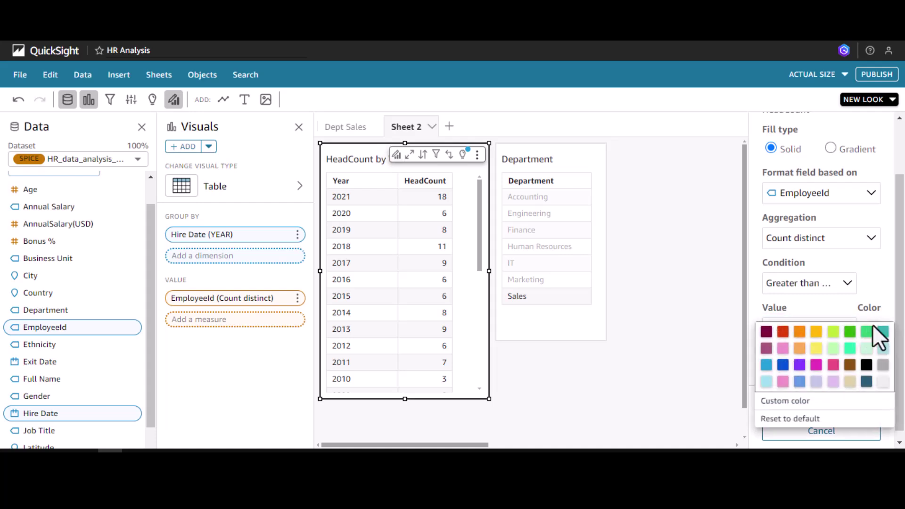
left_click(866, 332)
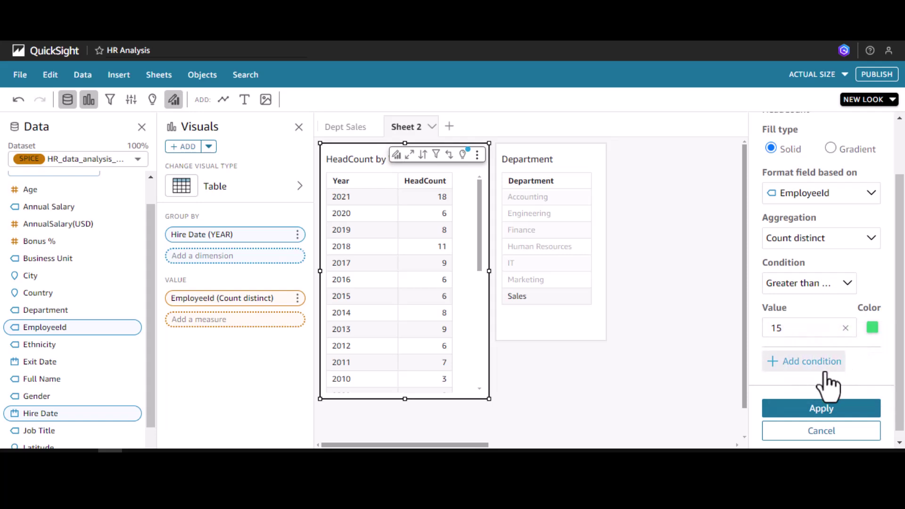
Step: Add a second text color condition, Between 10 and 14, with a light orange color
left_click(816, 366)
left_click(818, 382)
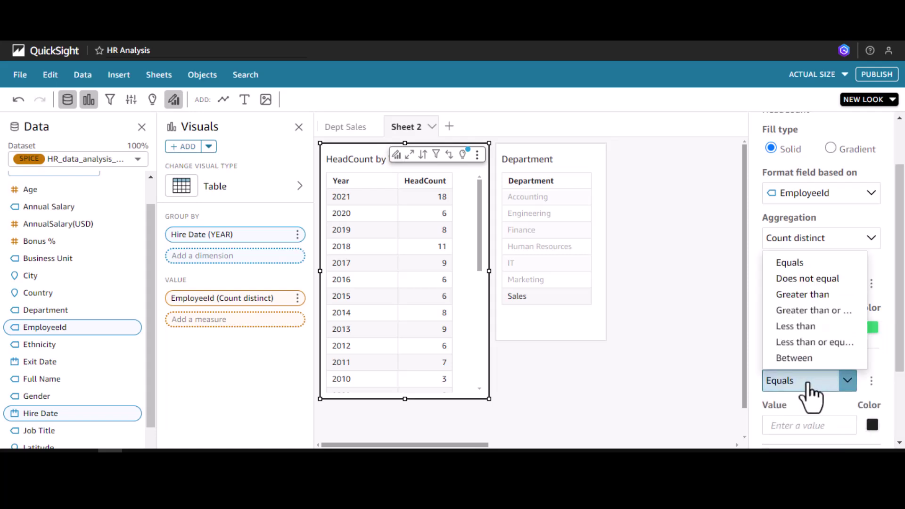
left_click(801, 359)
left_click(791, 421)
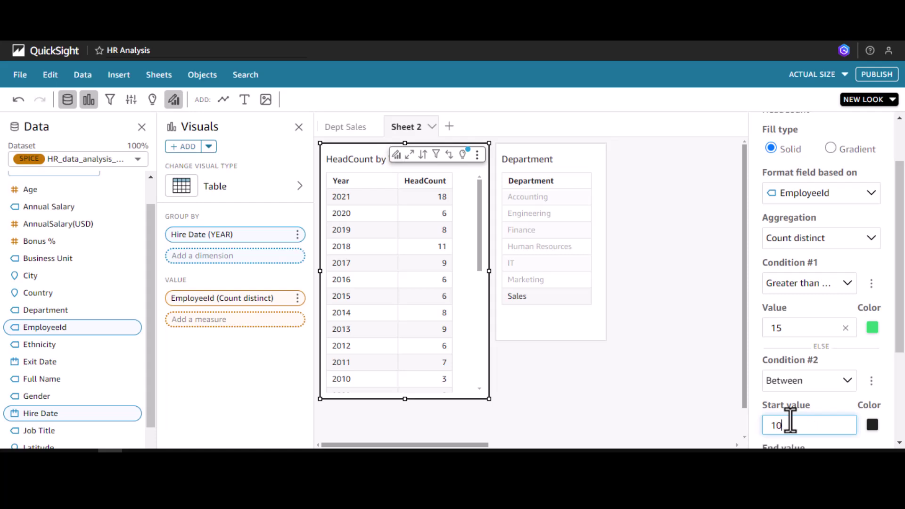
left_click_drag(896, 356, 897, 409)
left_click(786, 384)
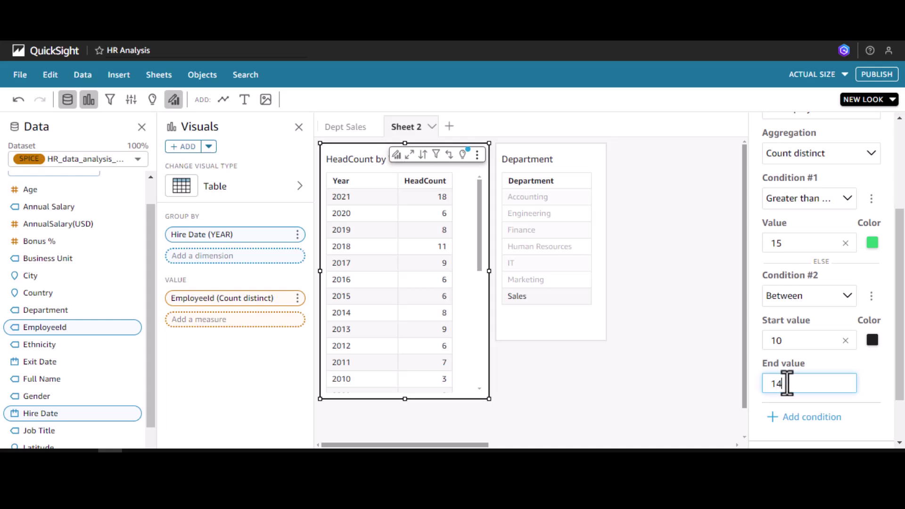
left_click(872, 340)
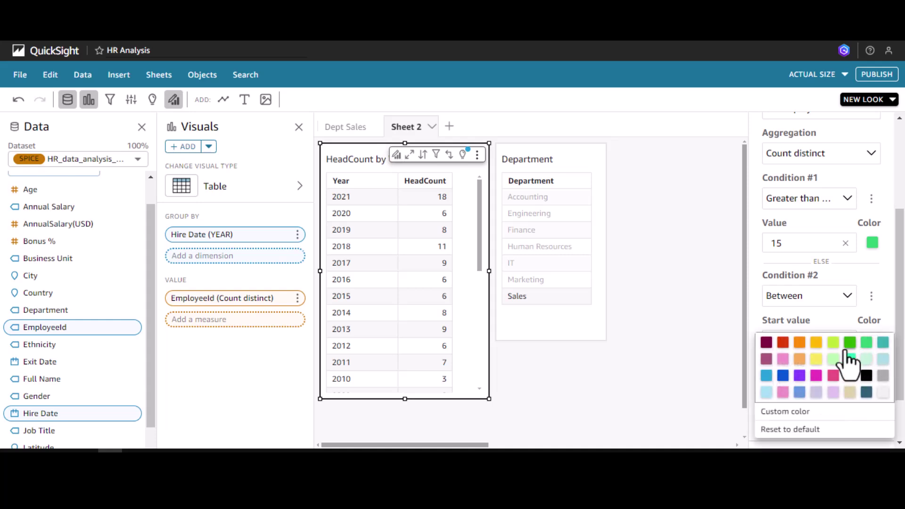
left_click(799, 359)
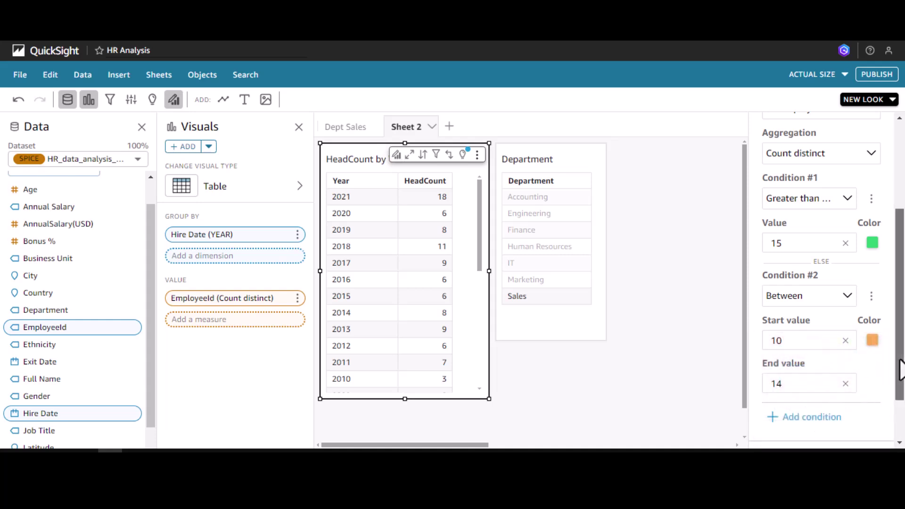
Step: Add a third text color condition, Less than or equal to 9 in red, and apply the text colors to the HeadCount column
scroll(900, 370, "down", 2)
left_click(792, 351)
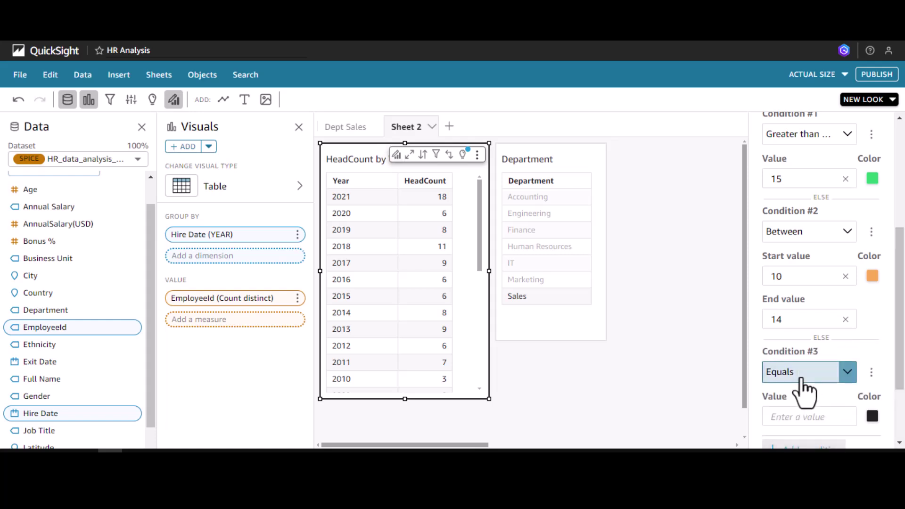
left_click(801, 380)
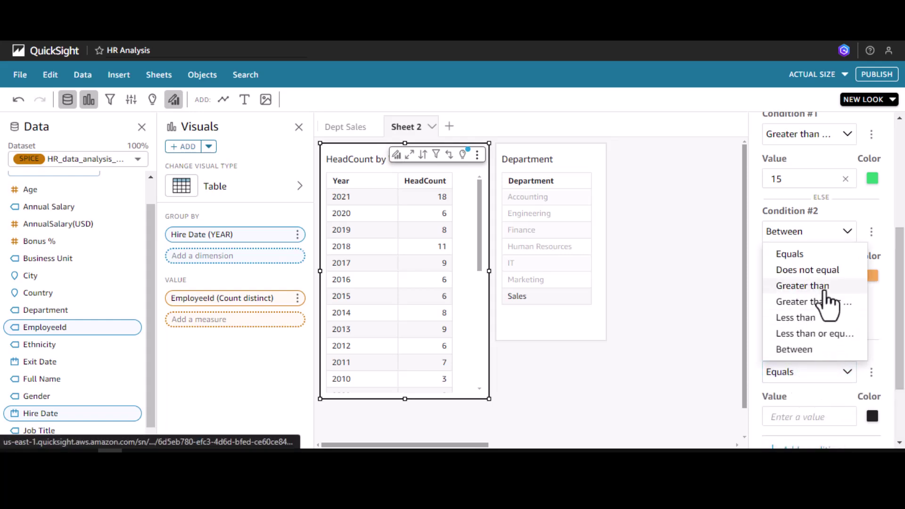
left_click(806, 333)
left_click(783, 416)
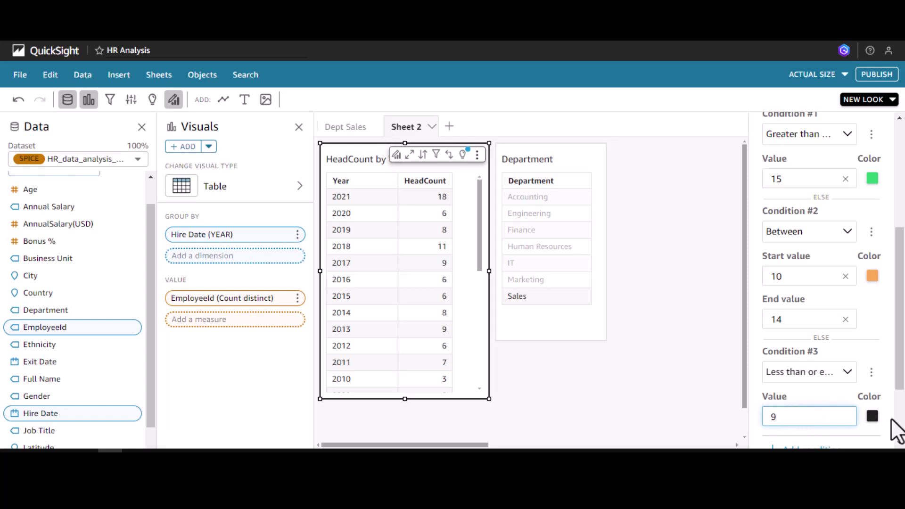
left_click(872, 416)
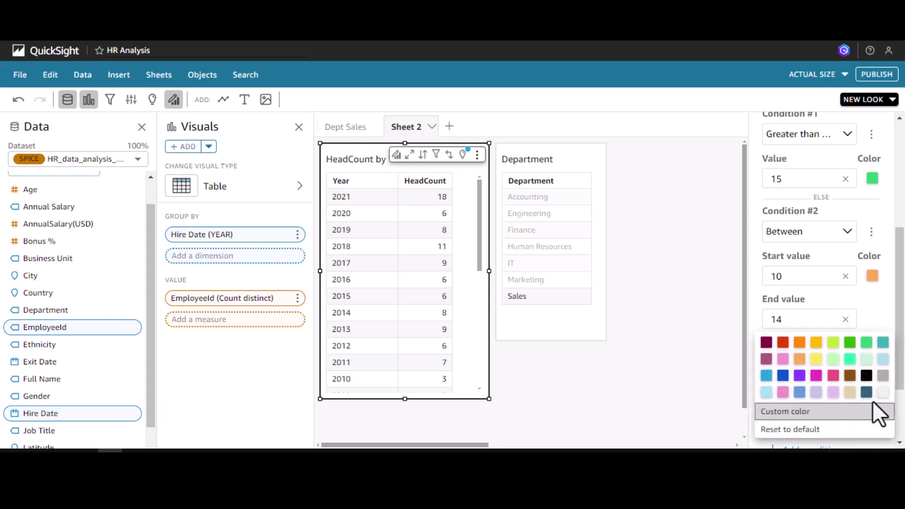
left_click(783, 350)
scroll(901, 376, "down", 2)
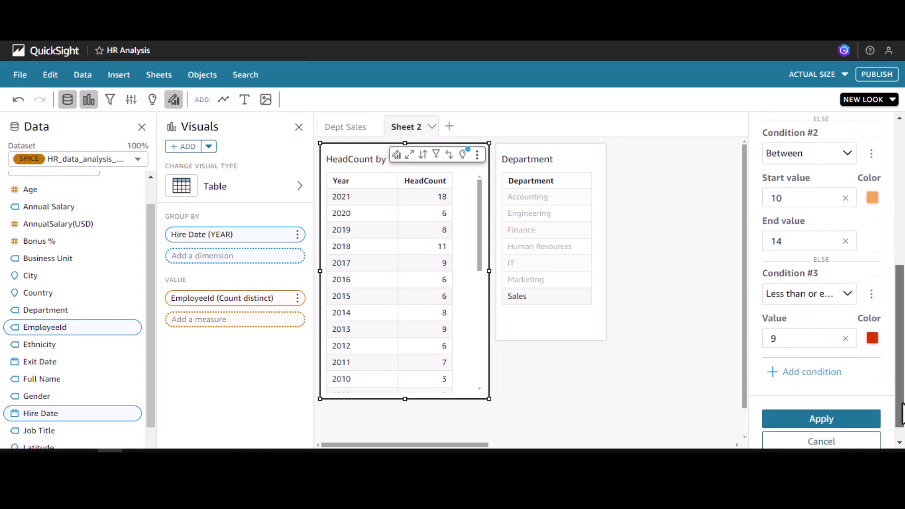
left_click(829, 400)
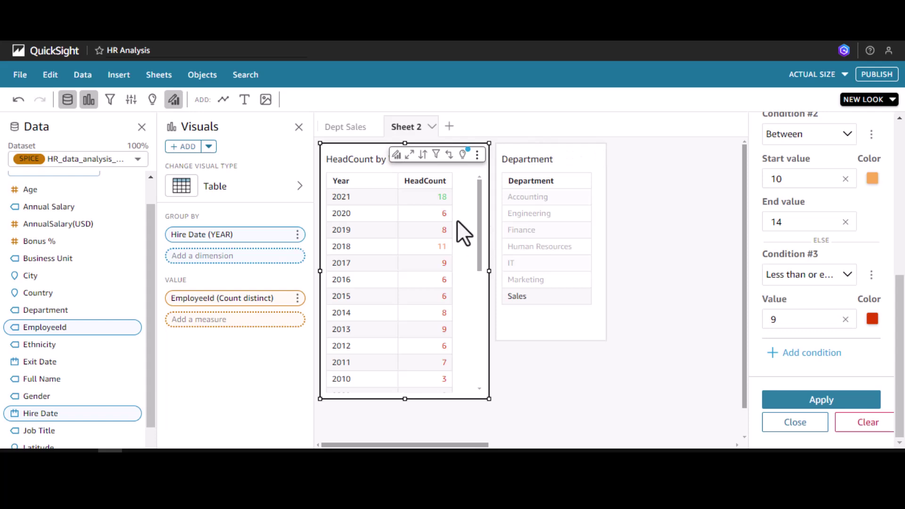
left_click_drag(479, 222, 502, 210)
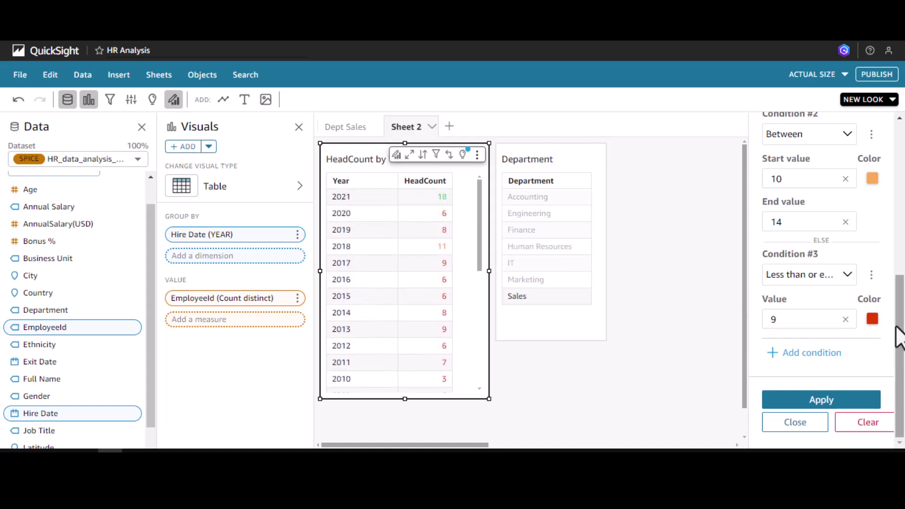
left_click_drag(903, 334, 903, 330)
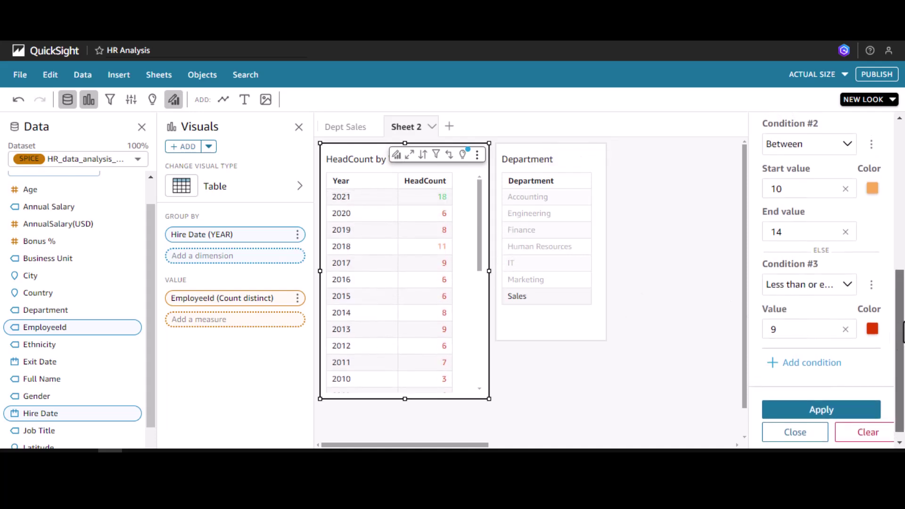
Step: Clear the text color formatting from the HeadCount column and return to the conditional formatting overview
left_click(862, 439)
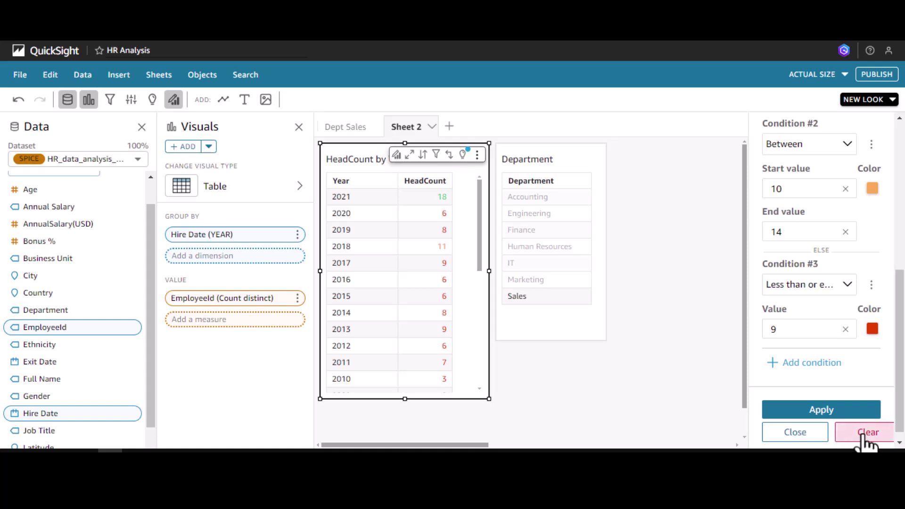
left_click_drag(900, 250, 900, 201)
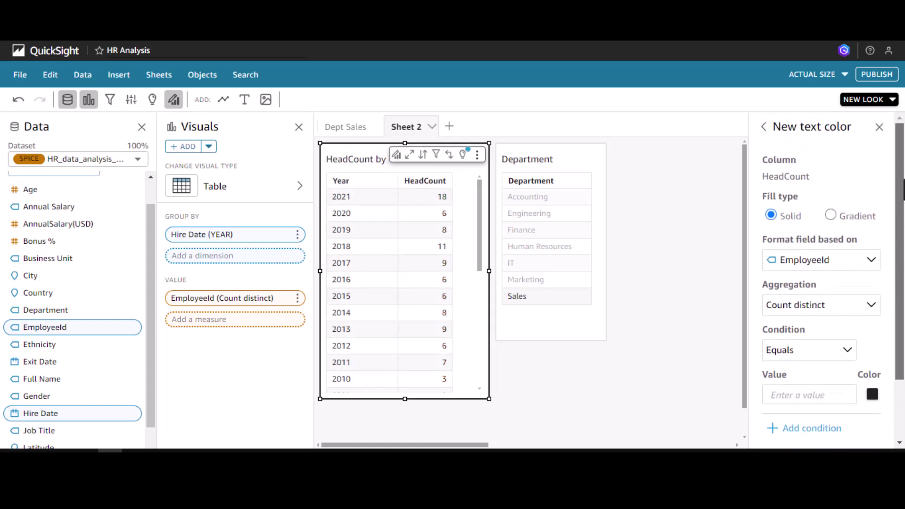
left_click(763, 126)
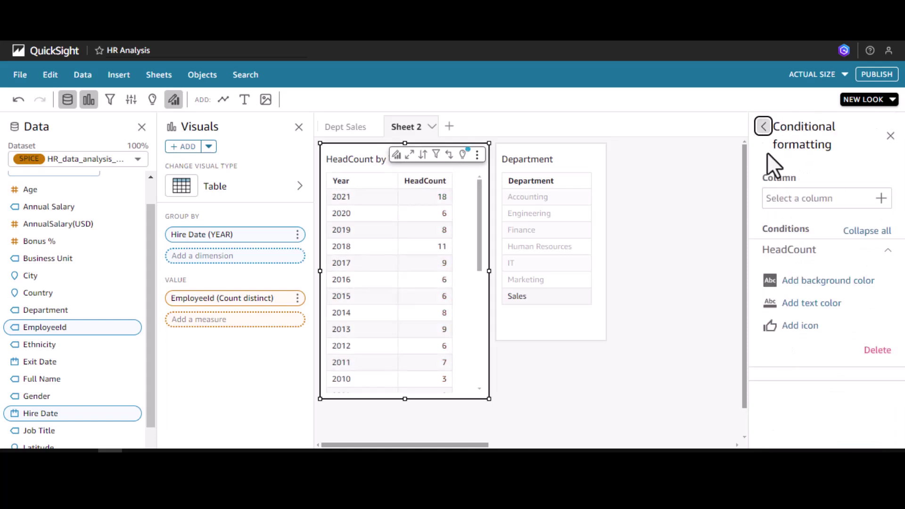
Step: Add icon formatting to the HeadCount column using the green, orange and red arrow set, with the first condition Greater than 15
left_click(806, 329)
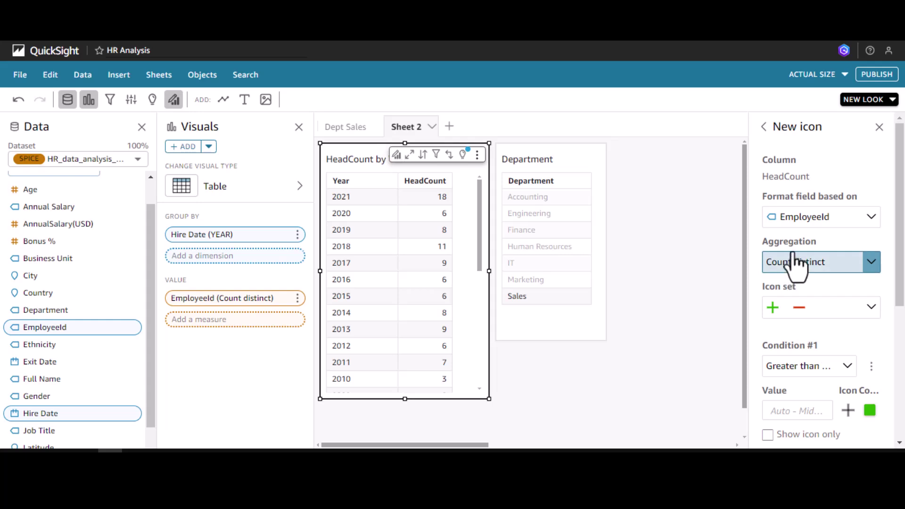
left_click(870, 309)
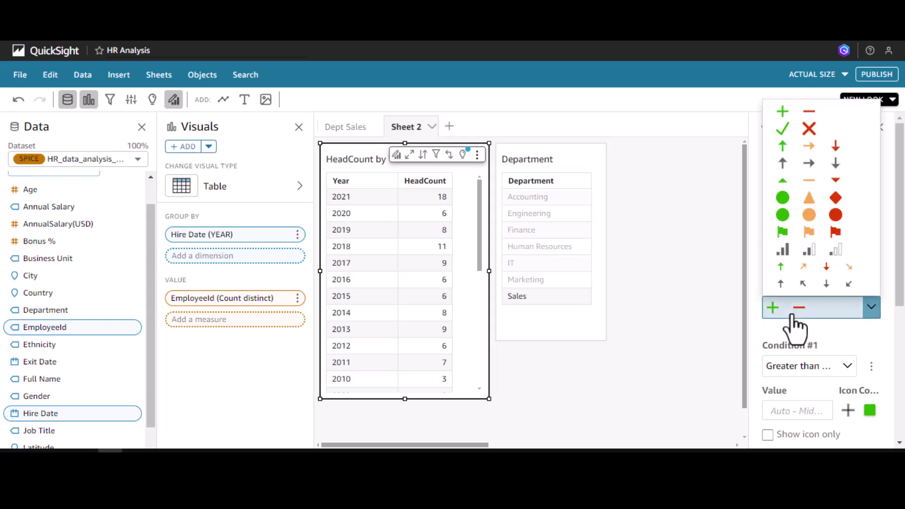
left_click(798, 146)
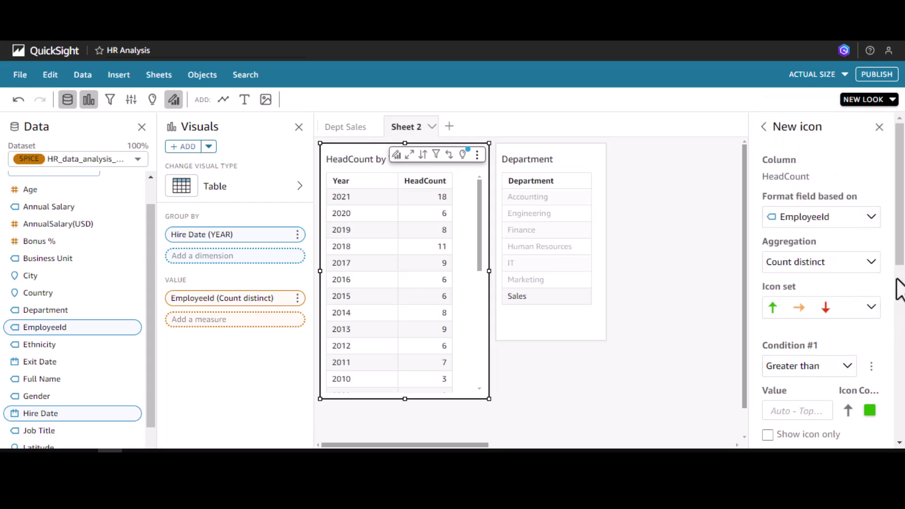
left_click_drag(899, 259, 832, 314)
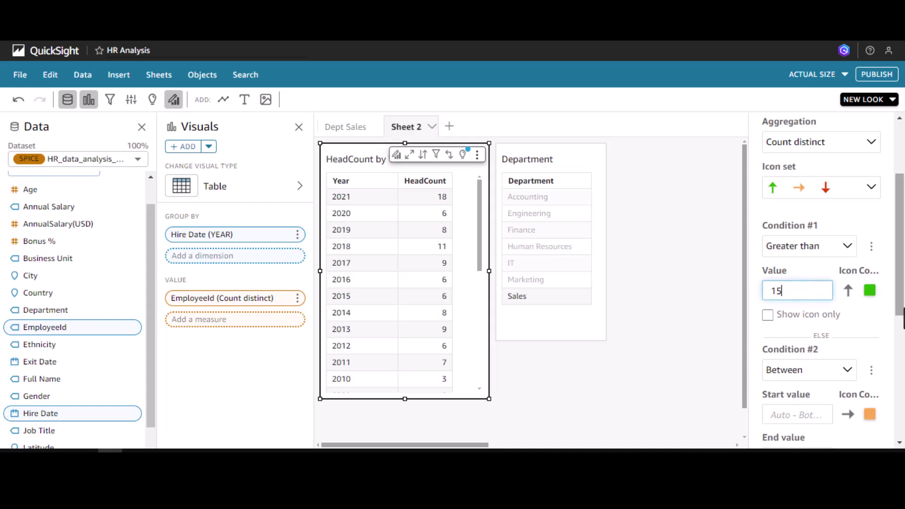
Step: Set the second icon condition, Between, to a start value of 10 and an end value of 15
scroll(781, 321, "down", 3)
left_click(785, 291)
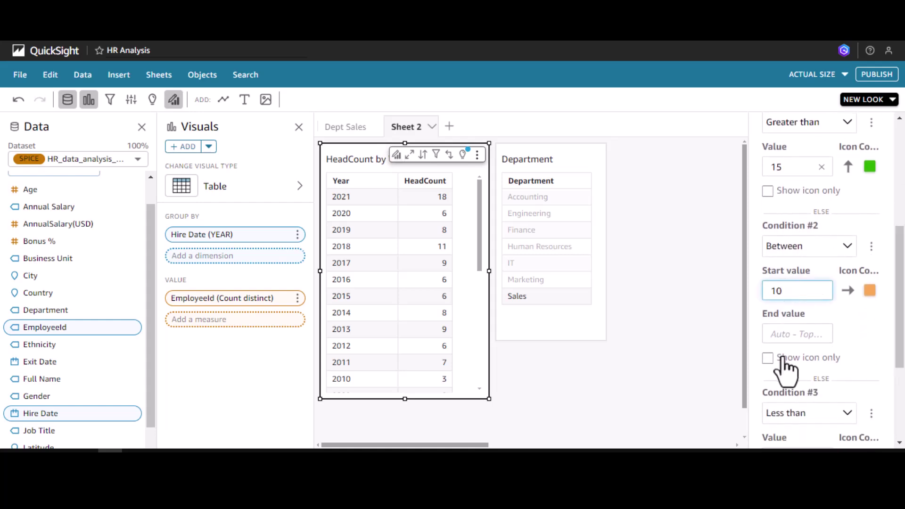
left_click(782, 338)
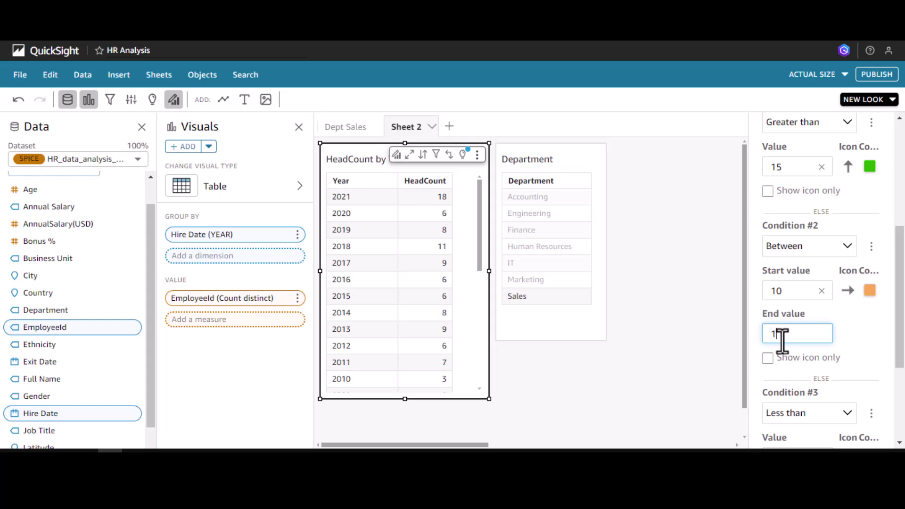
mouse_move(900, 304)
left_mouse_down()
mouse_move(900, 278)
mouse_move(900, 305)
left_mouse_up()
left_click(785, 329)
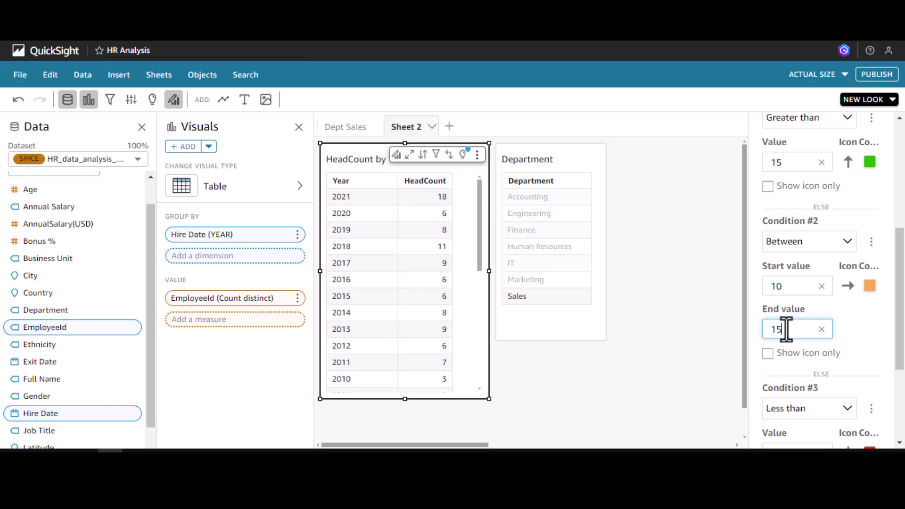
Step: Set the third icon condition to Less than 10 with Show icon only enabled, and apply the icons to the HeadCount column
left_click_drag(900, 329, 891, 377)
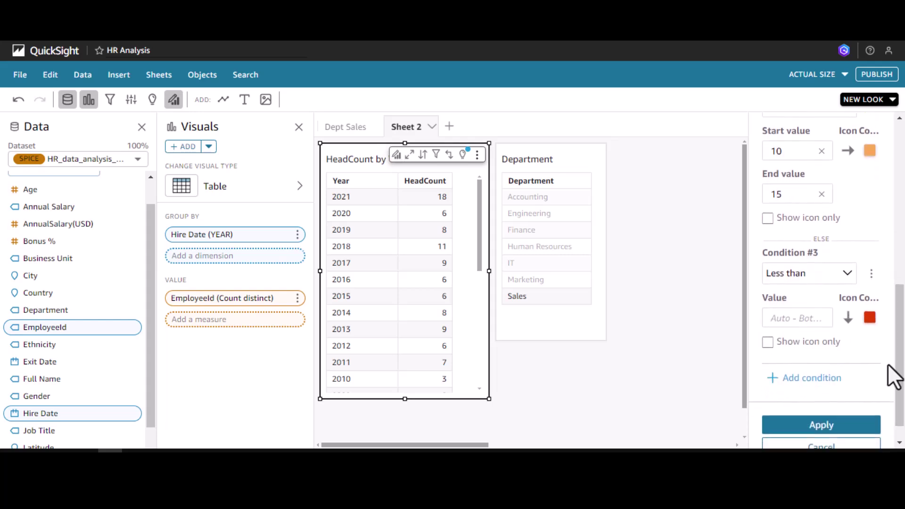
left_click(790, 317)
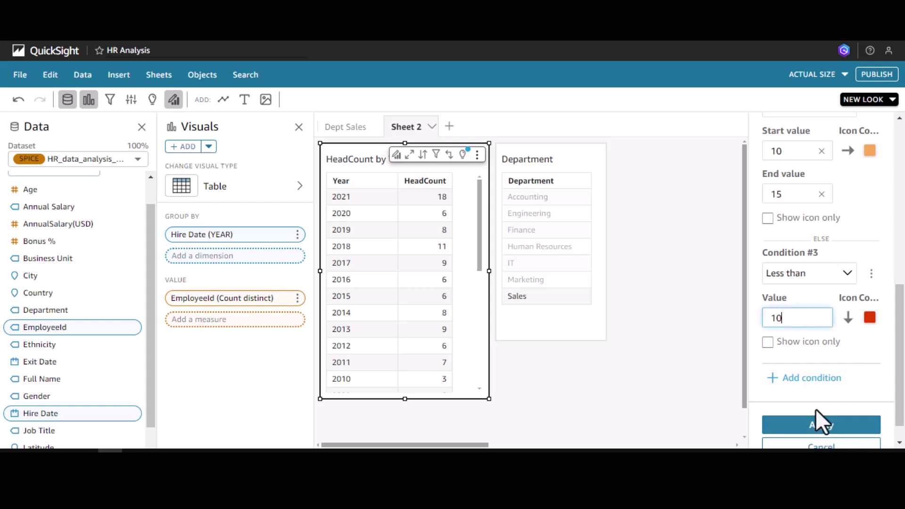
left_click(767, 342)
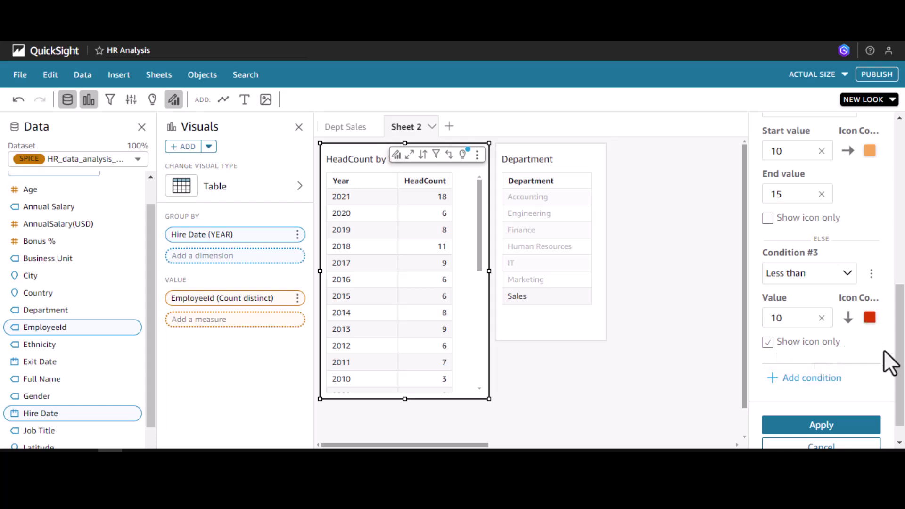
scroll(902, 360, "down", 1)
left_click(829, 401)
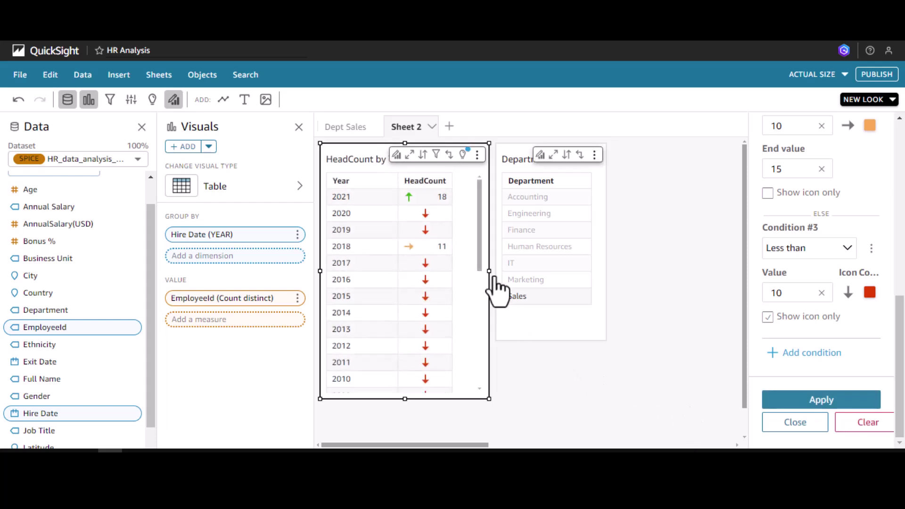
left_click_drag(477, 245, 496, 219)
Step: Turn off Show icon only for the Less than 10 condition and reapply the icon formatting
left_click(767, 316)
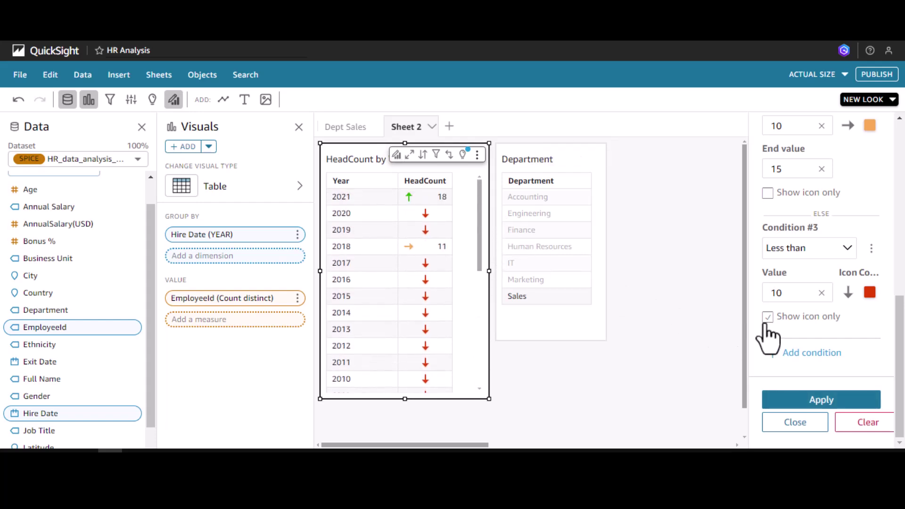
left_click(821, 400)
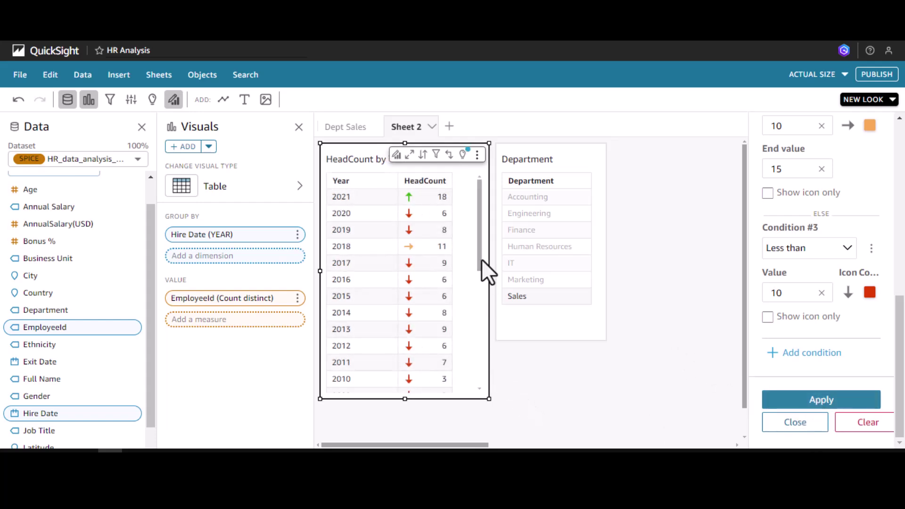
left_click_drag(480, 264, 498, 221)
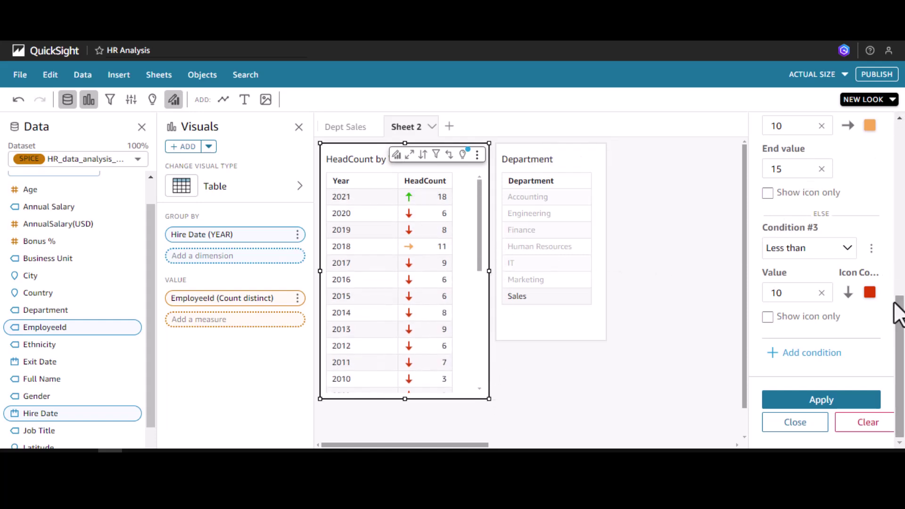
Step: Return to the conditional formatting overview, close it, and review the icons down the HeadCount by Year table
left_click_drag(897, 314, 900, 137)
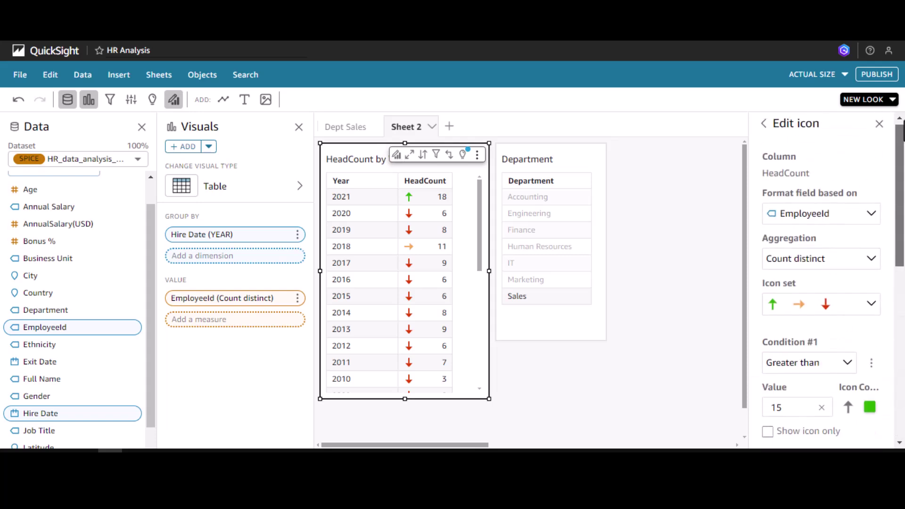
left_click(764, 124)
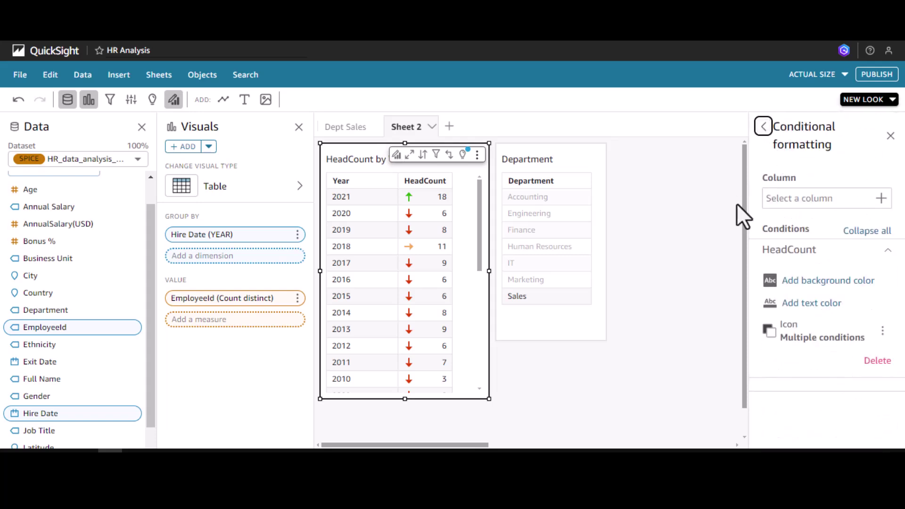
left_click(890, 136)
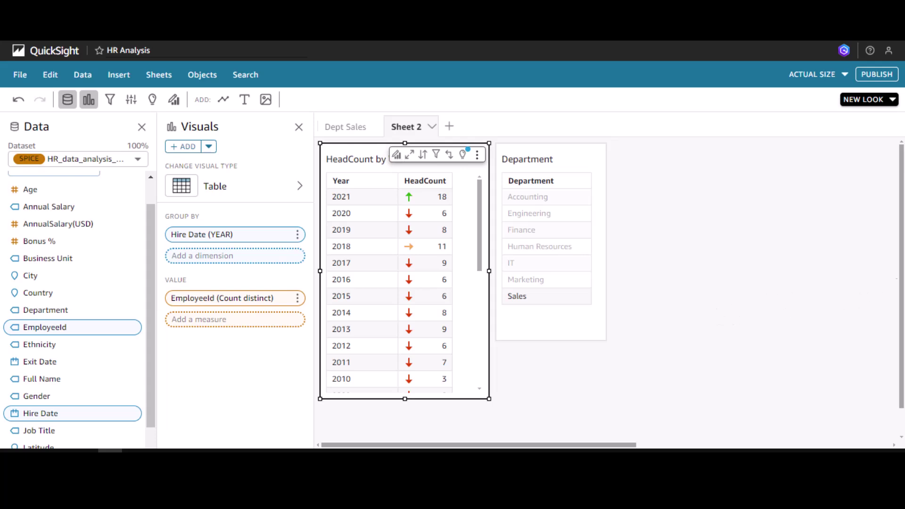
scroll(486, 375, "down", 5)
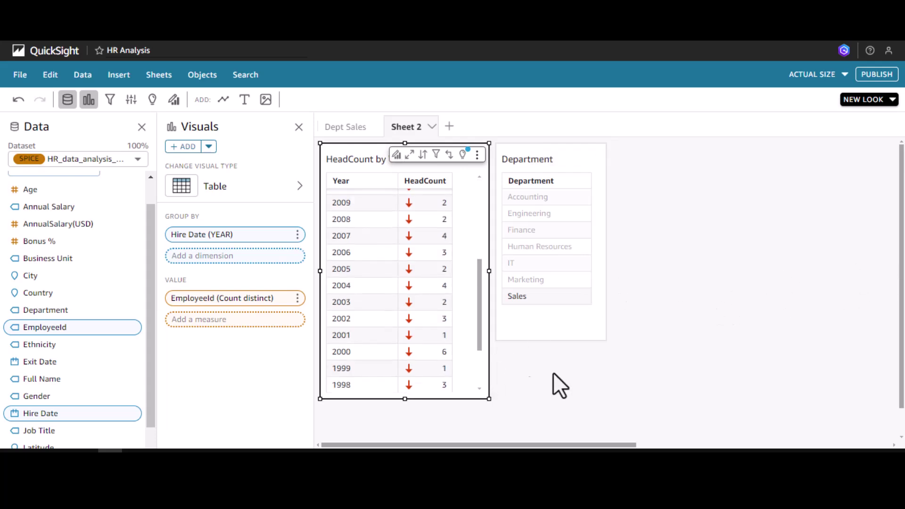